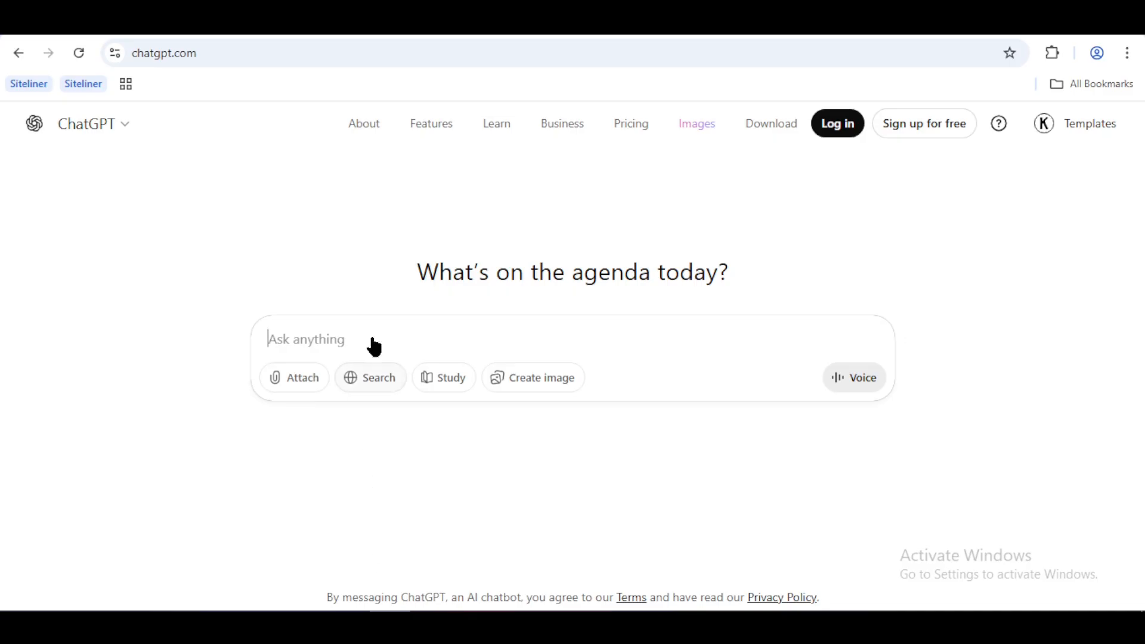
# Step: Paste and send the prompt with two Urdu example stories, asking for 2 more in the same style and length with the character Hulk
pyautogui.rightClick(374, 335)
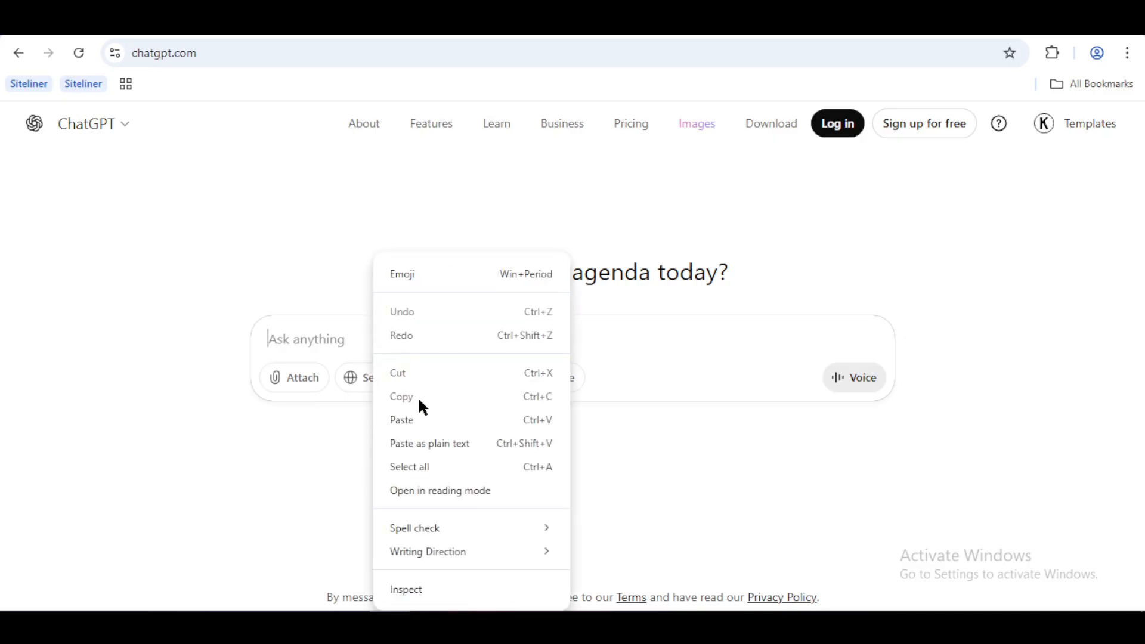
pyautogui.click(420, 419)
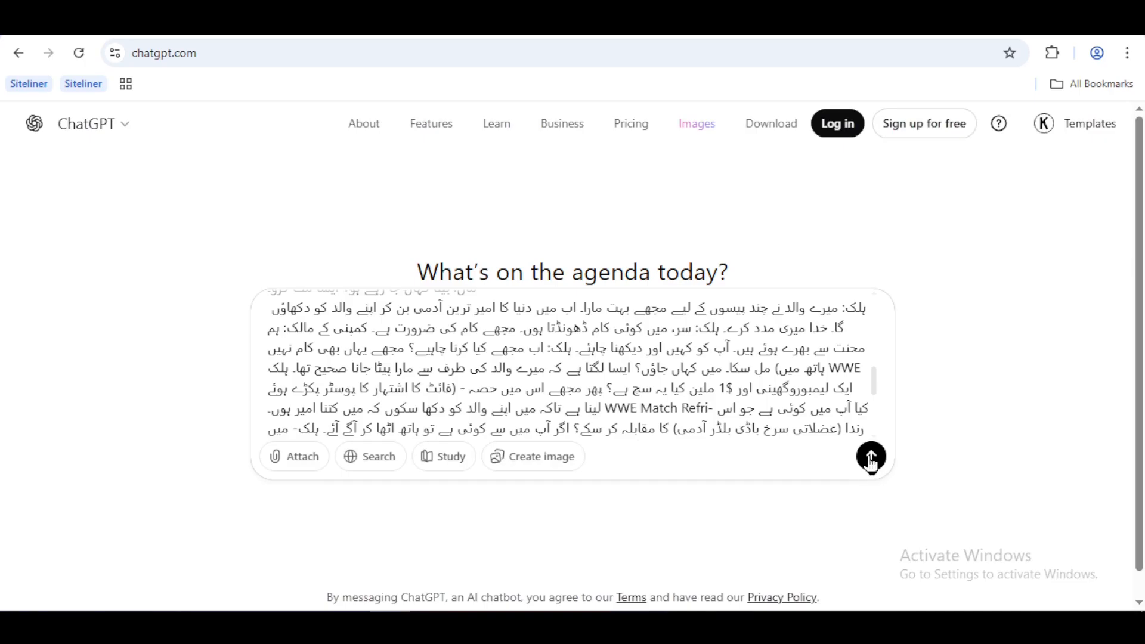
pyautogui.click(872, 459)
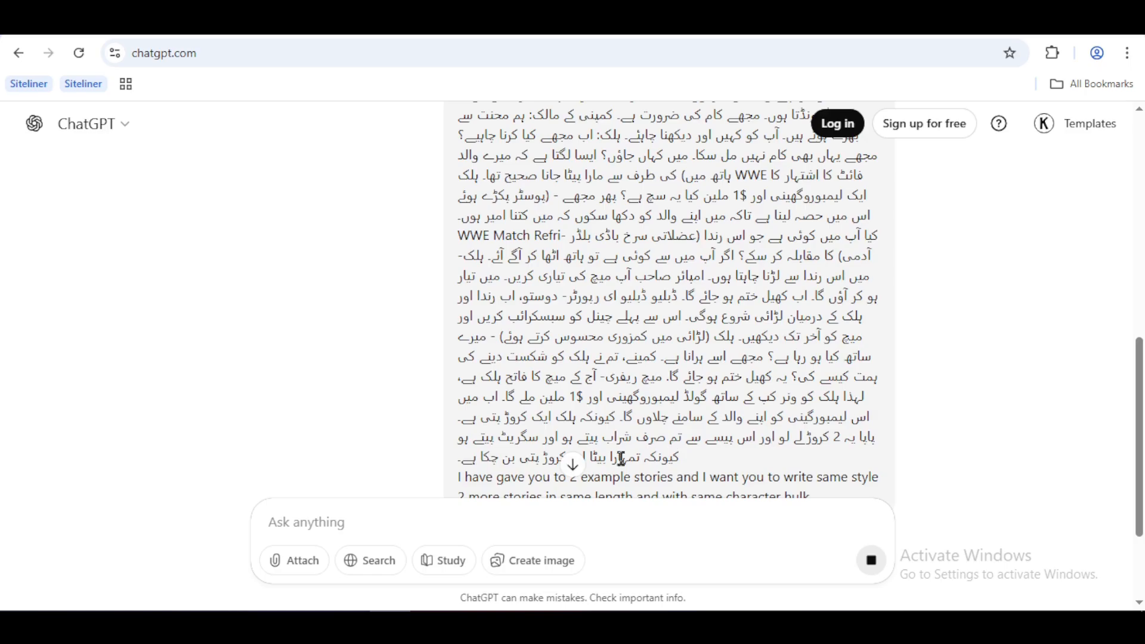
pyautogui.click(574, 467)
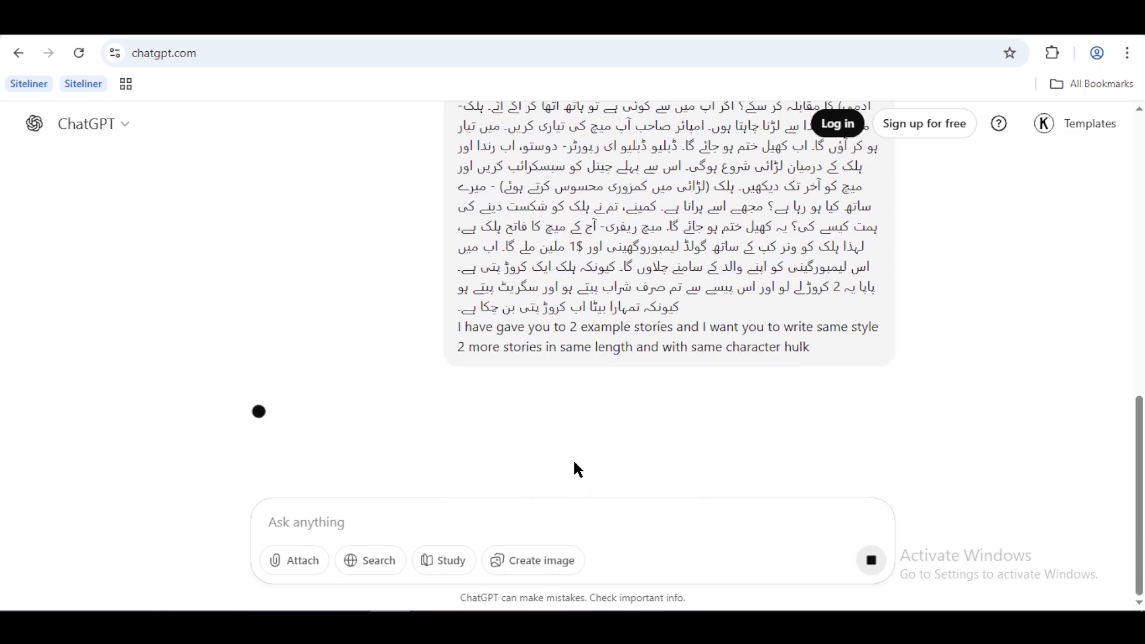
pyautogui.click(572, 466)
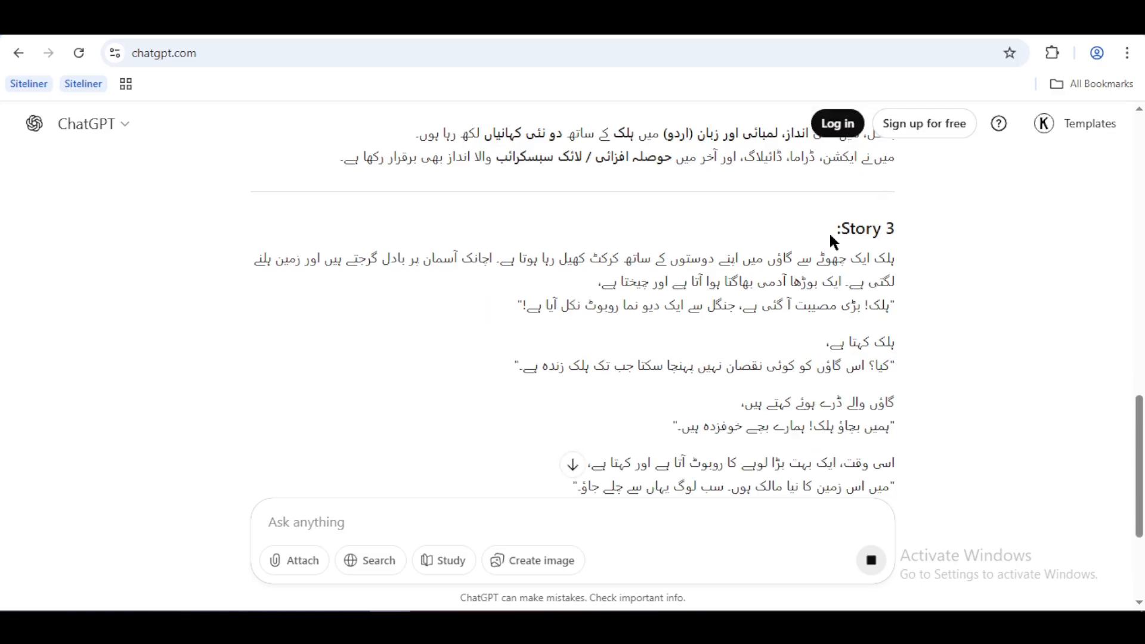
# Step: Read through the generated Story 3 and Story 4 to check their content, style and length
pyautogui.tripleClick(866, 233)
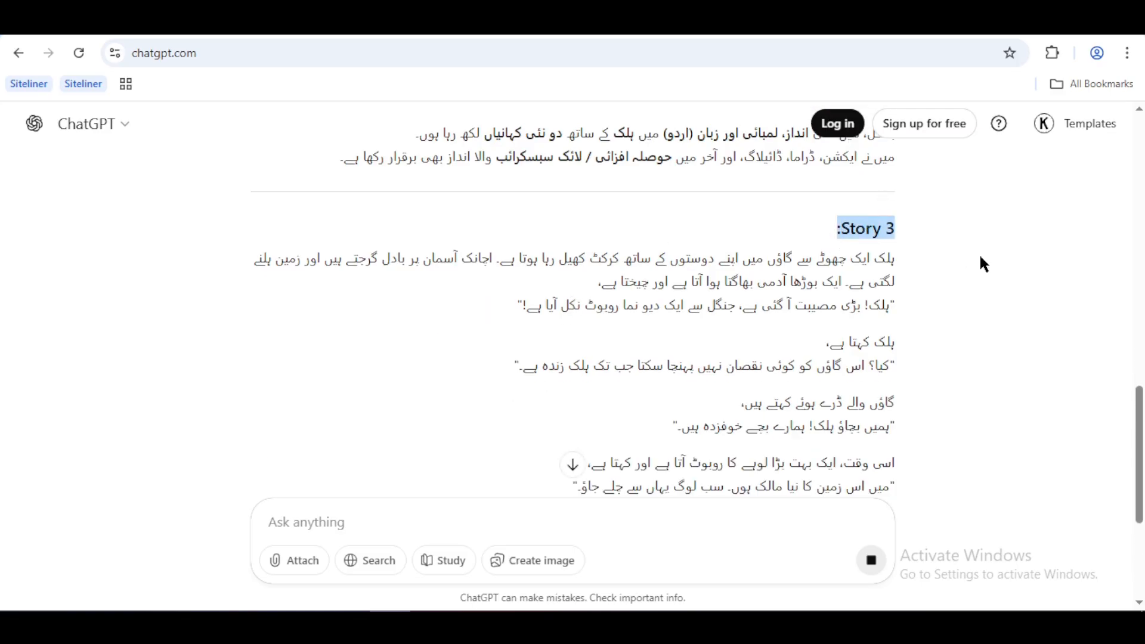
pyautogui.click(982, 264)
pyautogui.scroll(1, 983, 264)
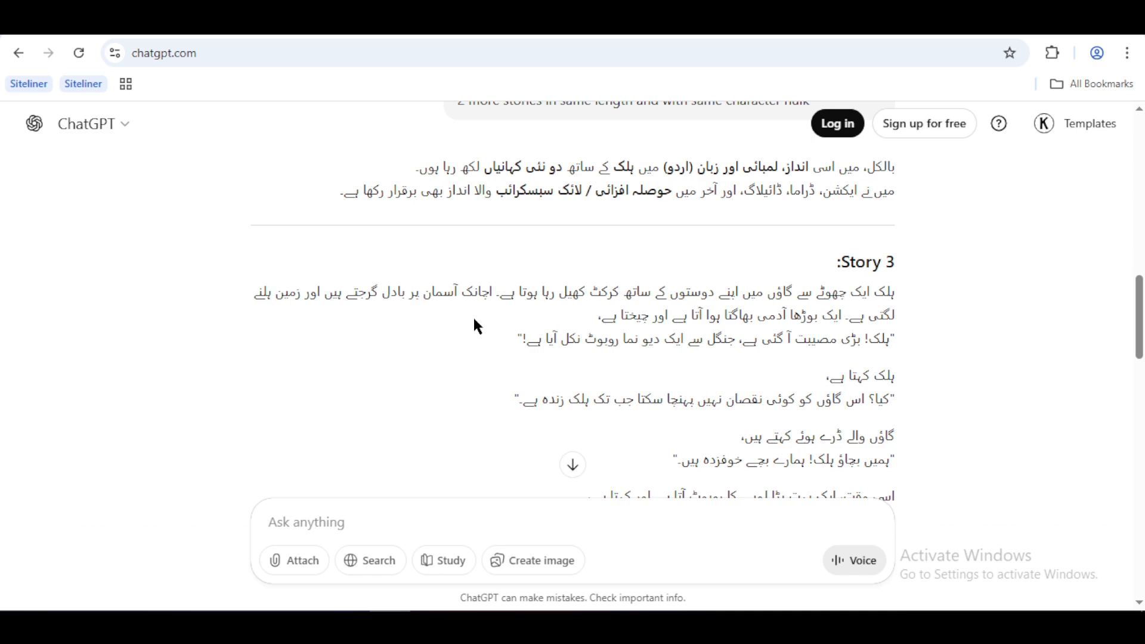
pyautogui.scroll(-1, 474, 321)
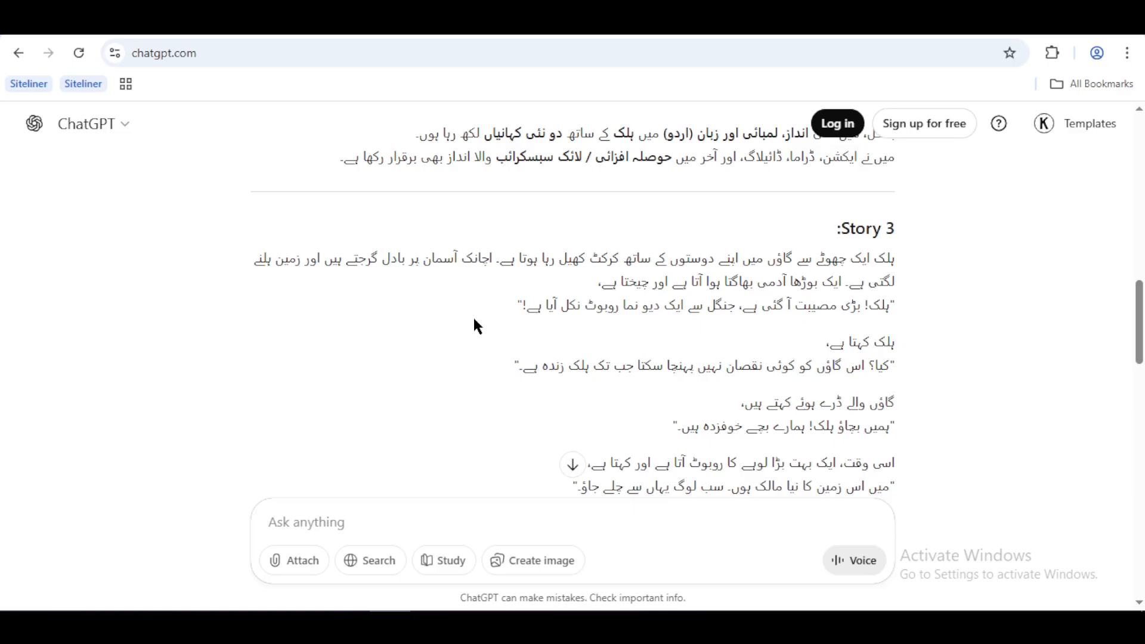
pyautogui.scroll(-8, 477, 327)
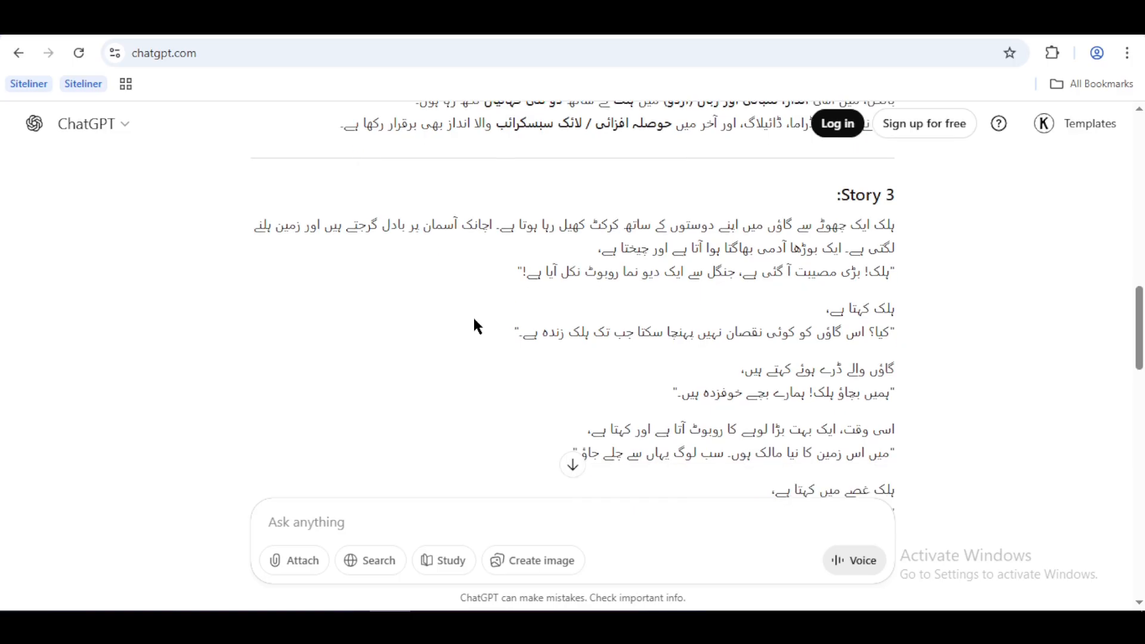
pyautogui.scroll(-6, 476, 322)
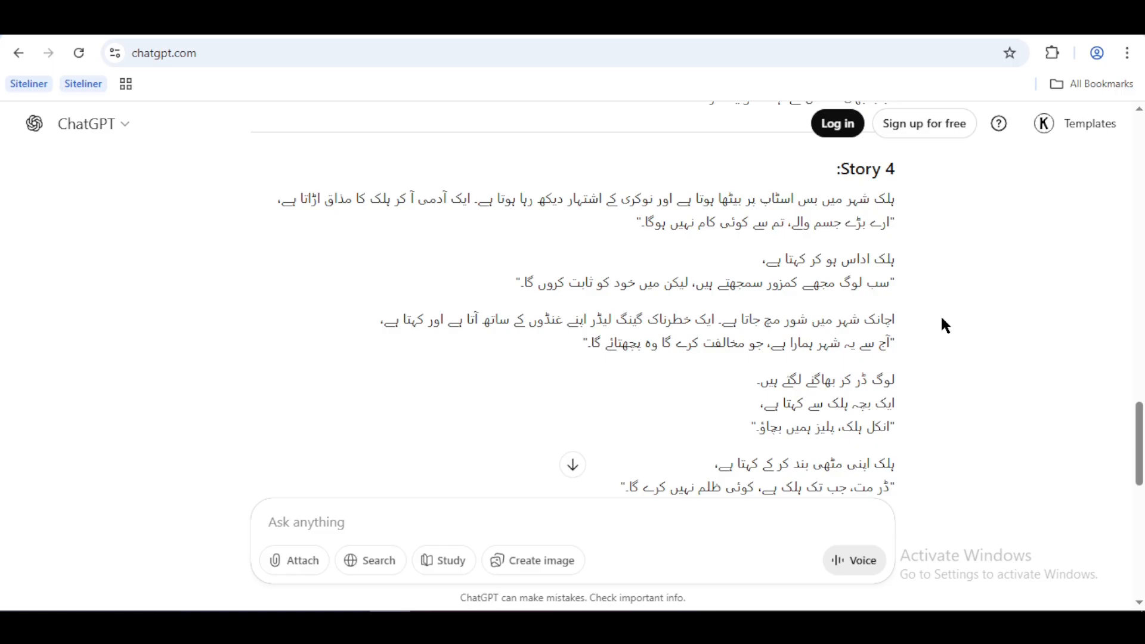
pyautogui.scroll(-4, 946, 326)
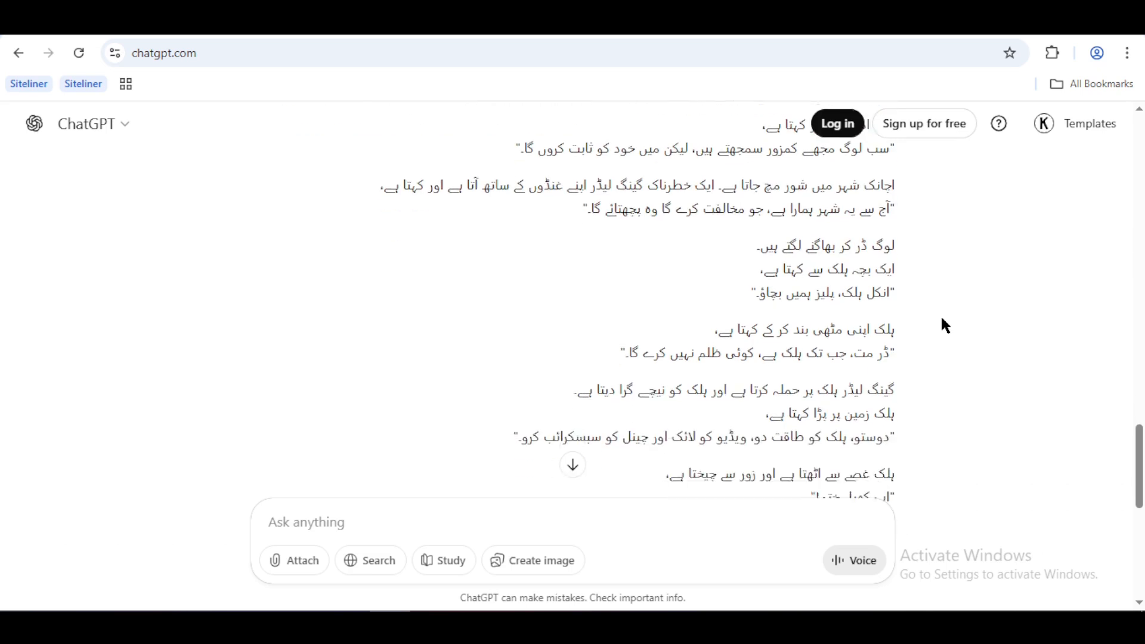
pyautogui.scroll(-4, 946, 326)
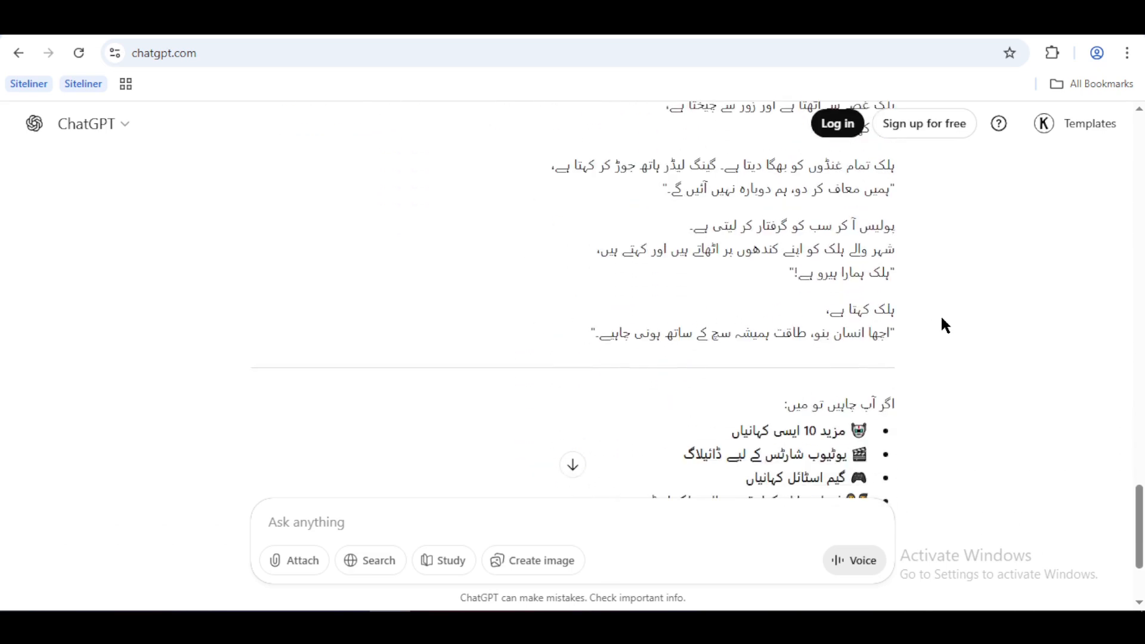
pyautogui.scroll(5, 940, 314)
pyautogui.moveTo(940, 313); pyautogui.dragTo(578, 175)
pyautogui.click(578, 176)
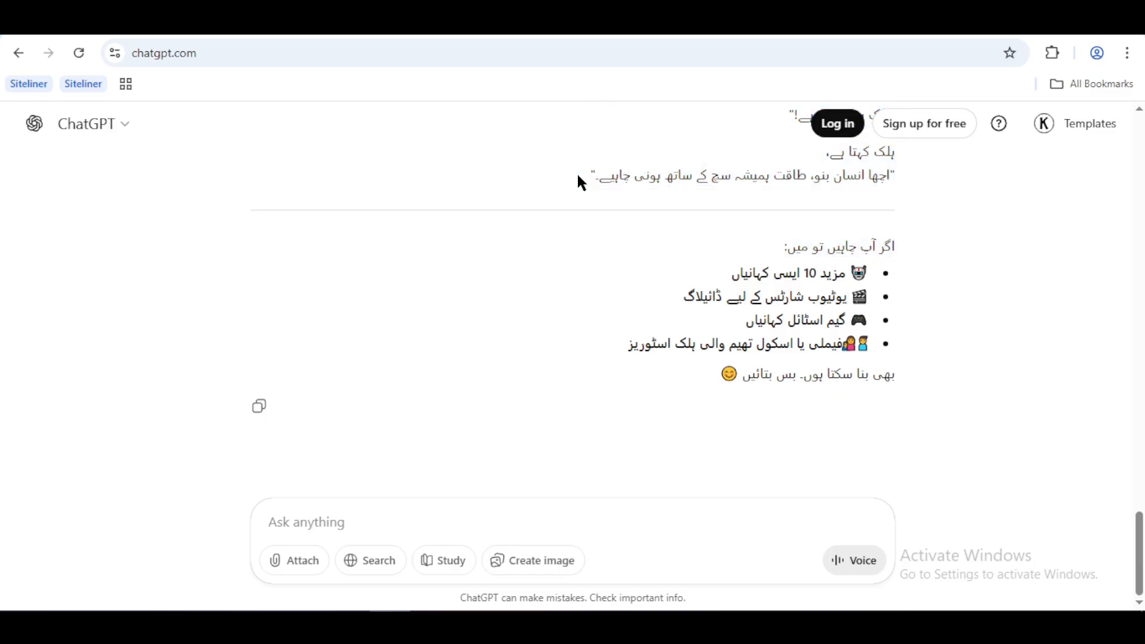
# Step: Copy the full text of Story 4, from below its heading to Hulk's closing line
pyautogui.scroll(5, 578, 175)
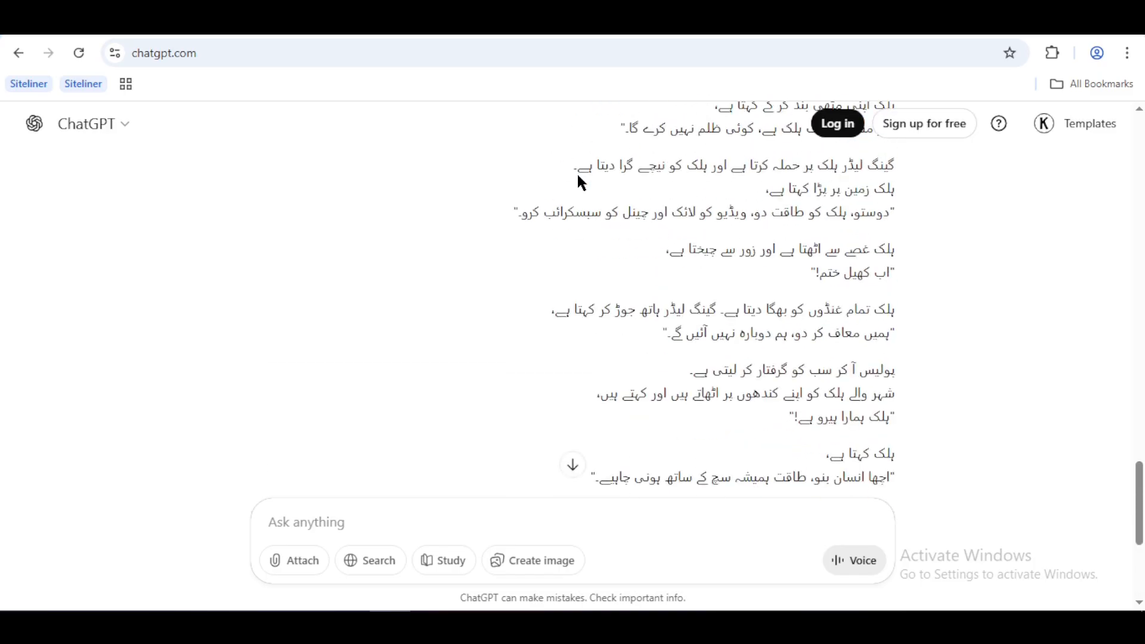
pyautogui.scroll(5, 579, 177)
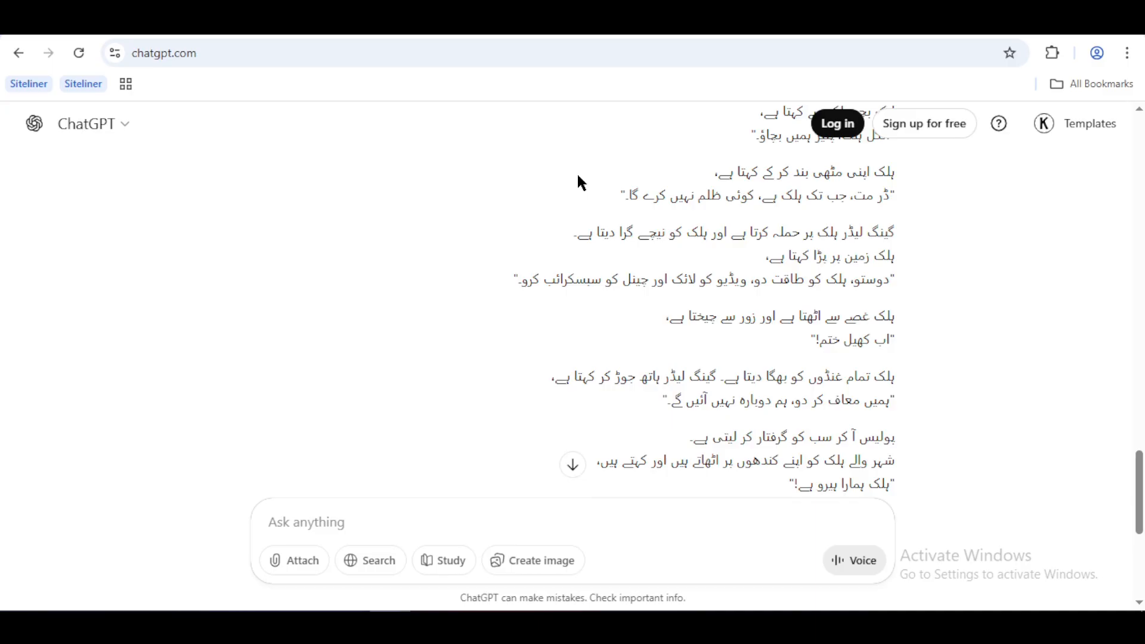
pyautogui.scroll(1, 577, 173)
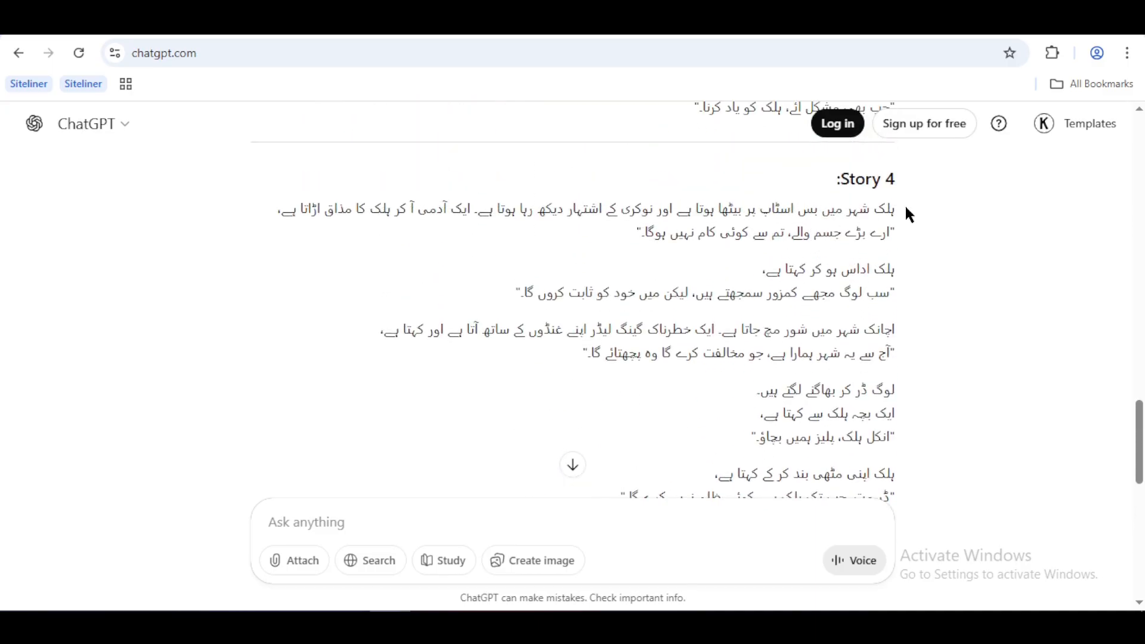
pyautogui.moveTo(895, 217); pyautogui.dragTo(582, 290)
pyautogui.rightClick(607, 291)
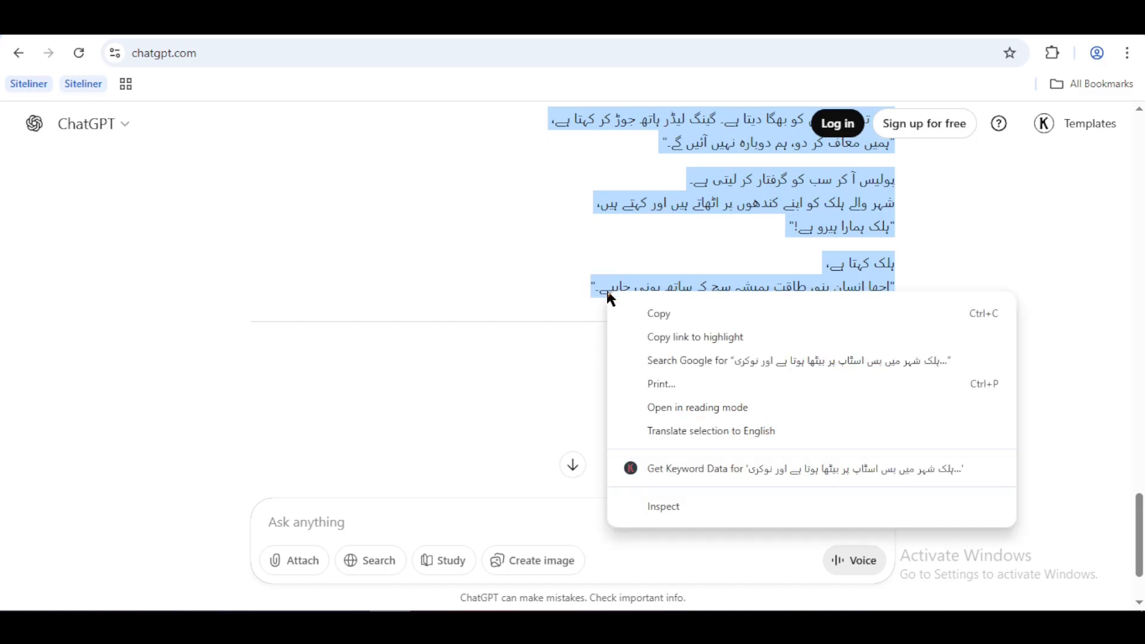
pyautogui.click(650, 316)
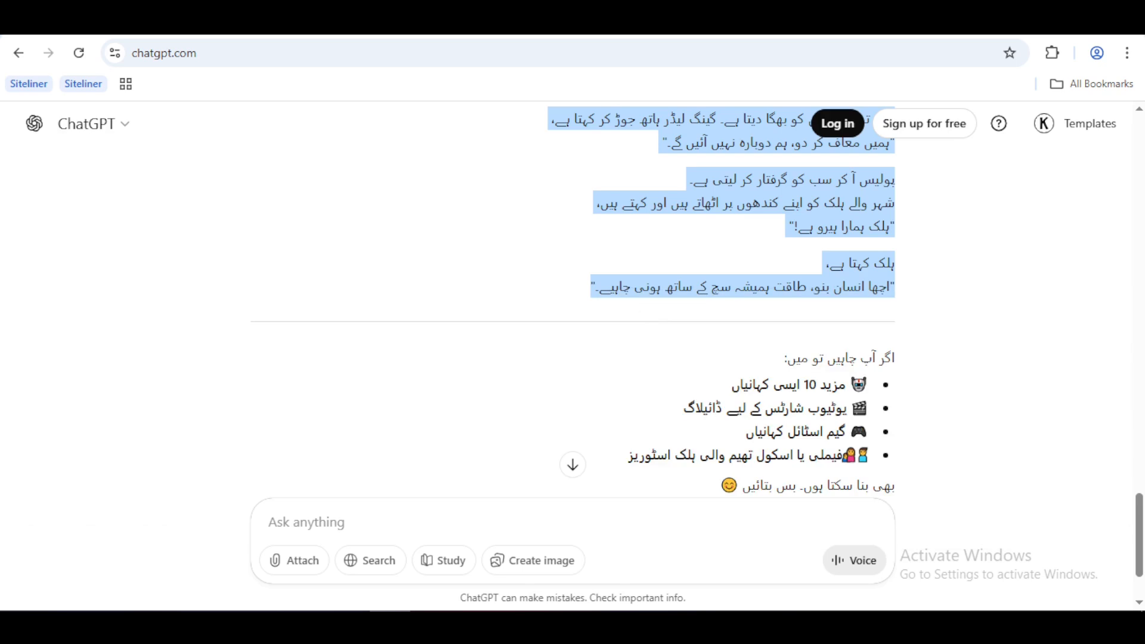
# Step: Switch to Google AI Studio and open its new chat page
pyautogui.hotkey('ctrl', 't')
pyautogui.click(539, 52)
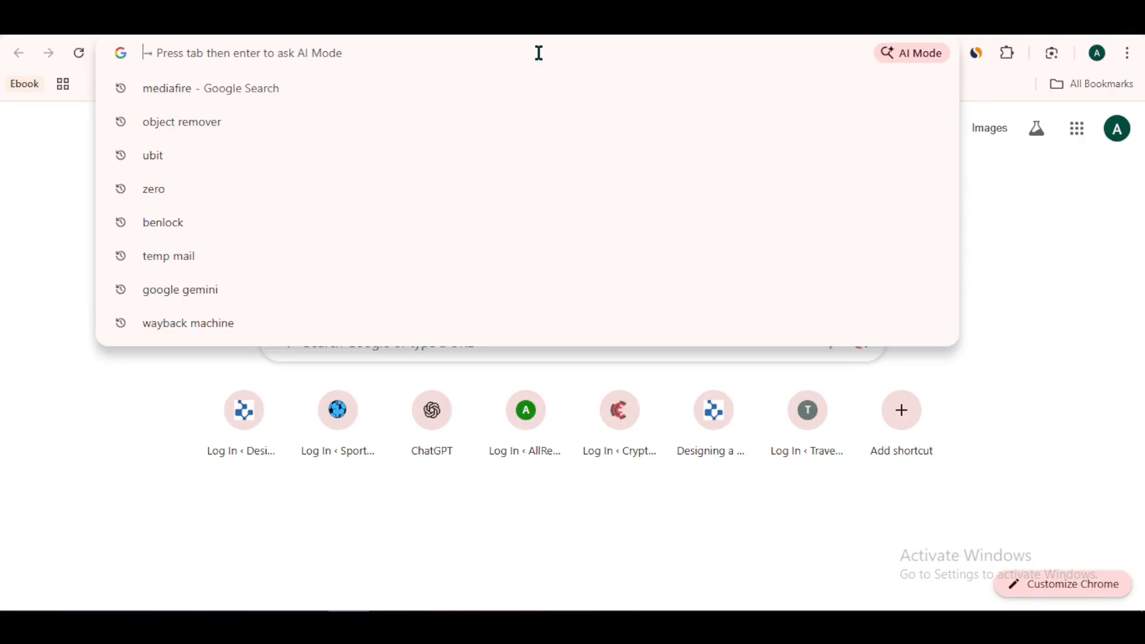
pyautogui.write('g')
pyautogui.press('Down')
pyautogui.press('Return')
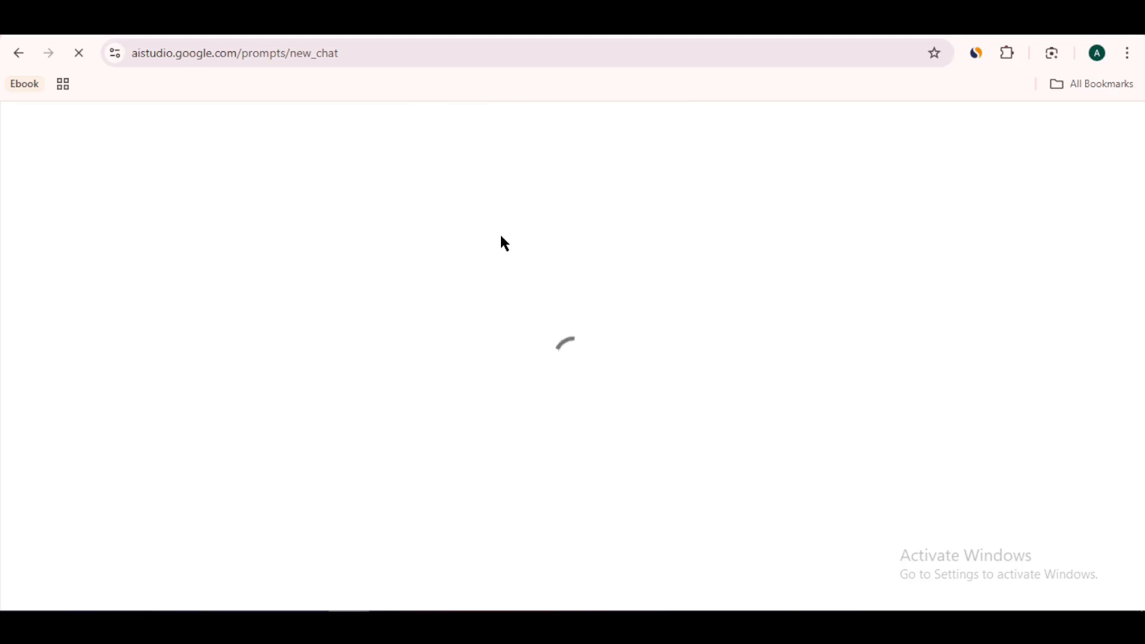
# Step: Choose the Gemini 2.5 Flash Preview TTS audio model and set its mode to single-speaker audio
pyautogui.click(614, 290)
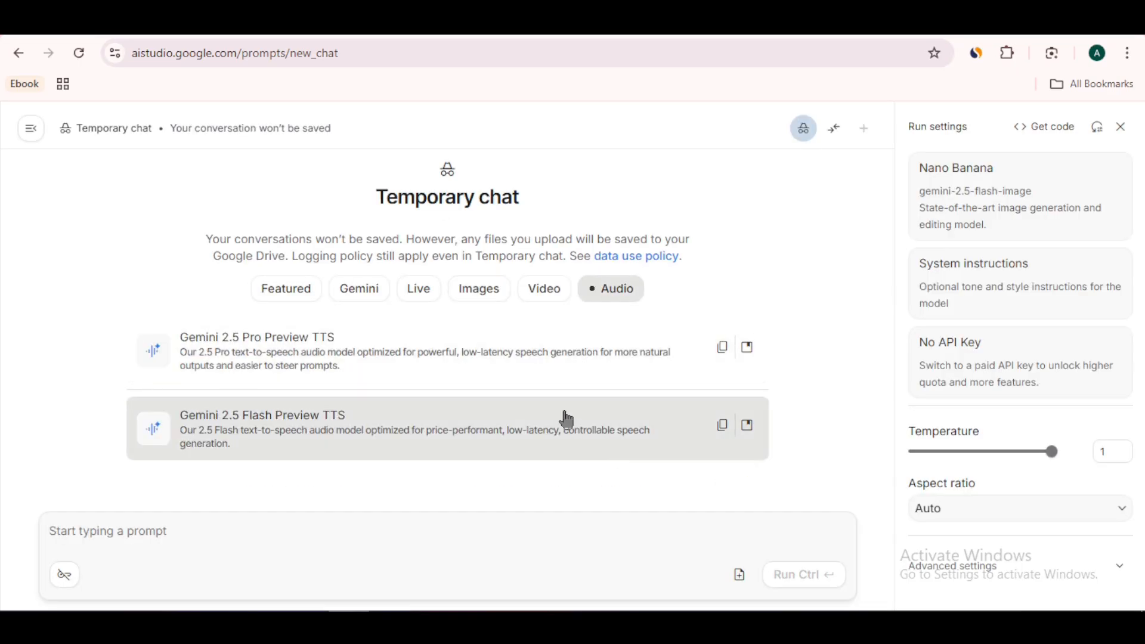
pyautogui.click(565, 420)
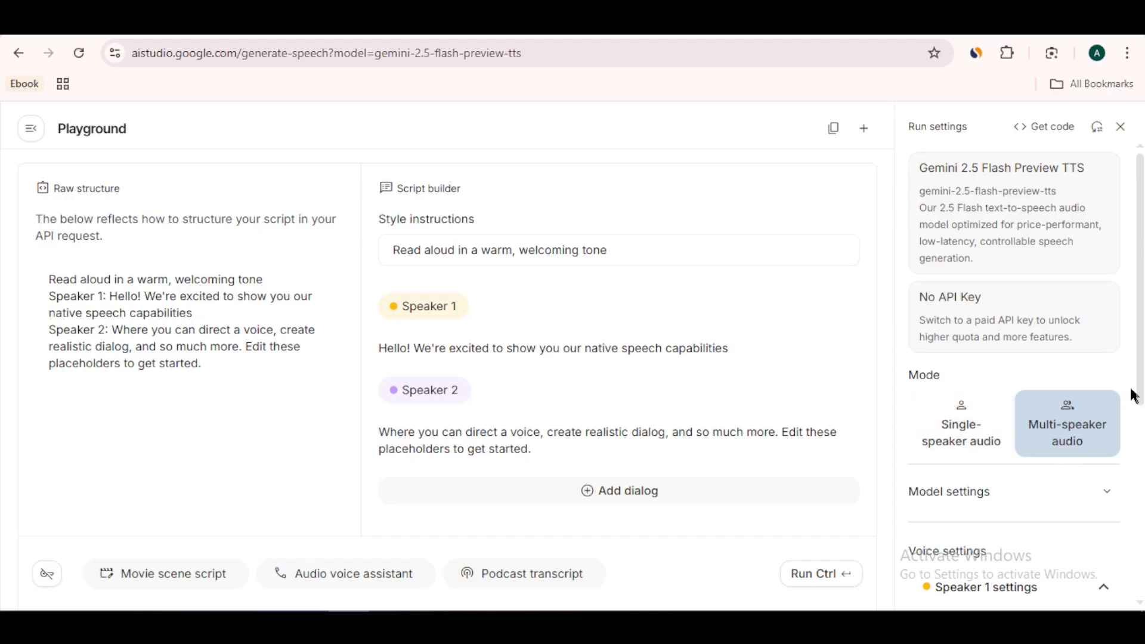
pyautogui.scroll(-2, 1142, 388)
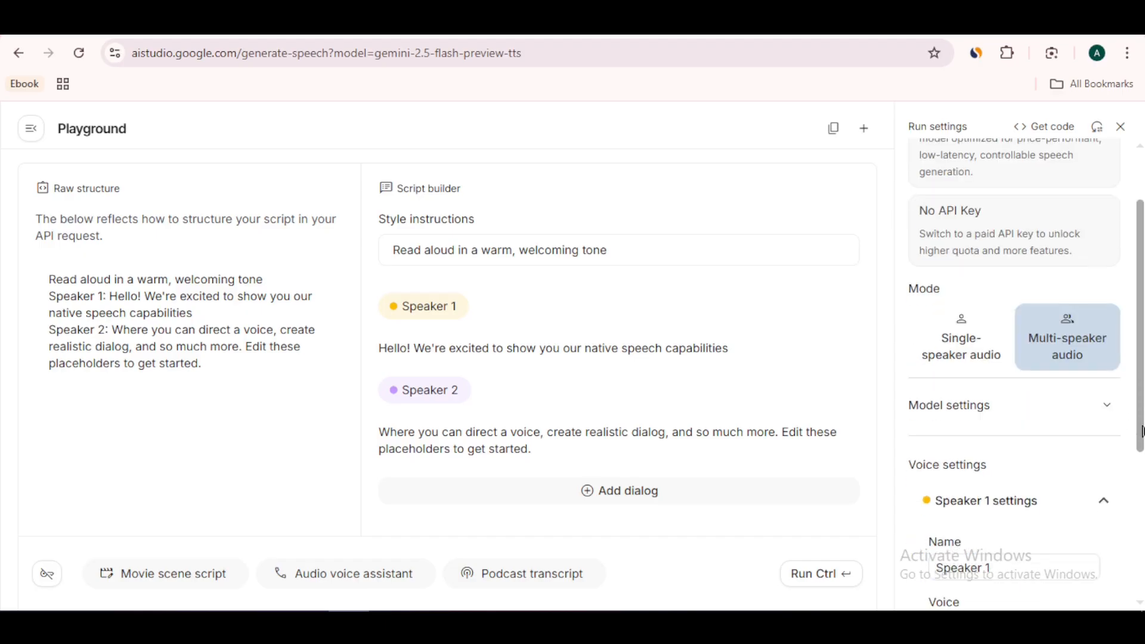
pyautogui.click(972, 346)
# Step: Paste the copied Story 4 as the text for speech generation and look through it
pyautogui.click(520, 310)
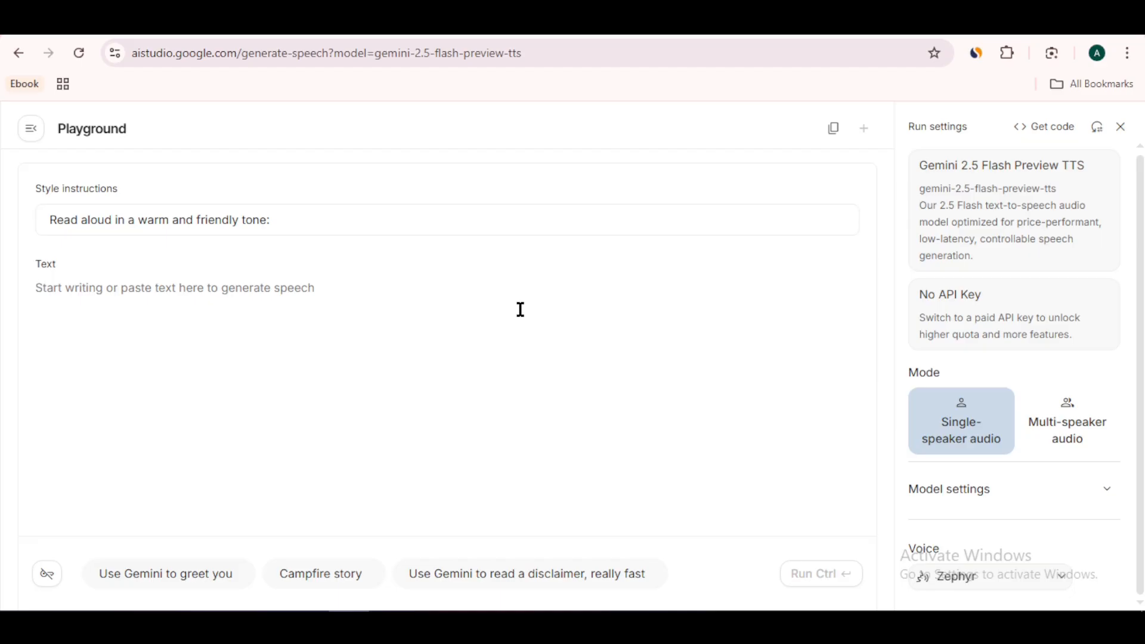
pyautogui.hotkey('ctrl', 'v')
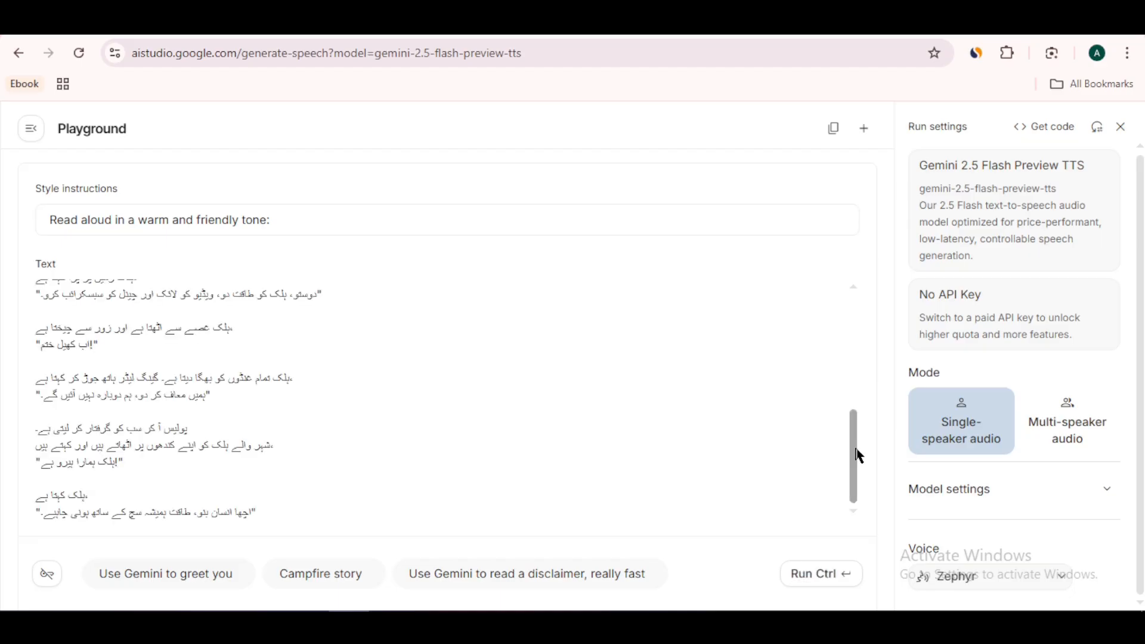
pyautogui.moveTo(859, 456); pyautogui.dragTo(509, 327)
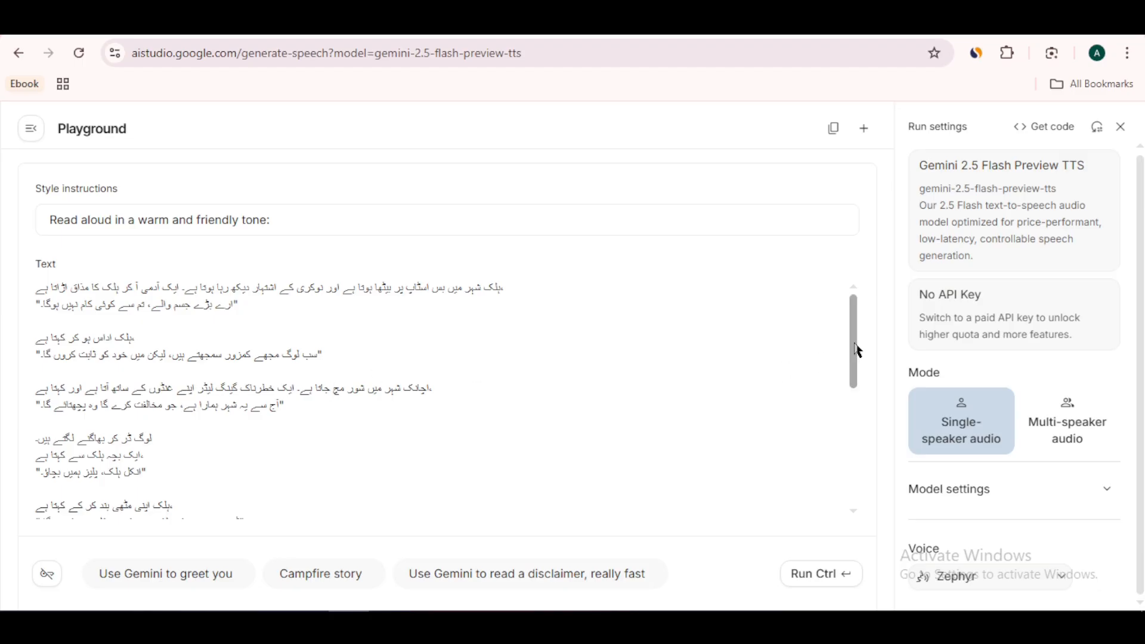
pyautogui.moveTo(851, 351); pyautogui.dragTo(849, 401)
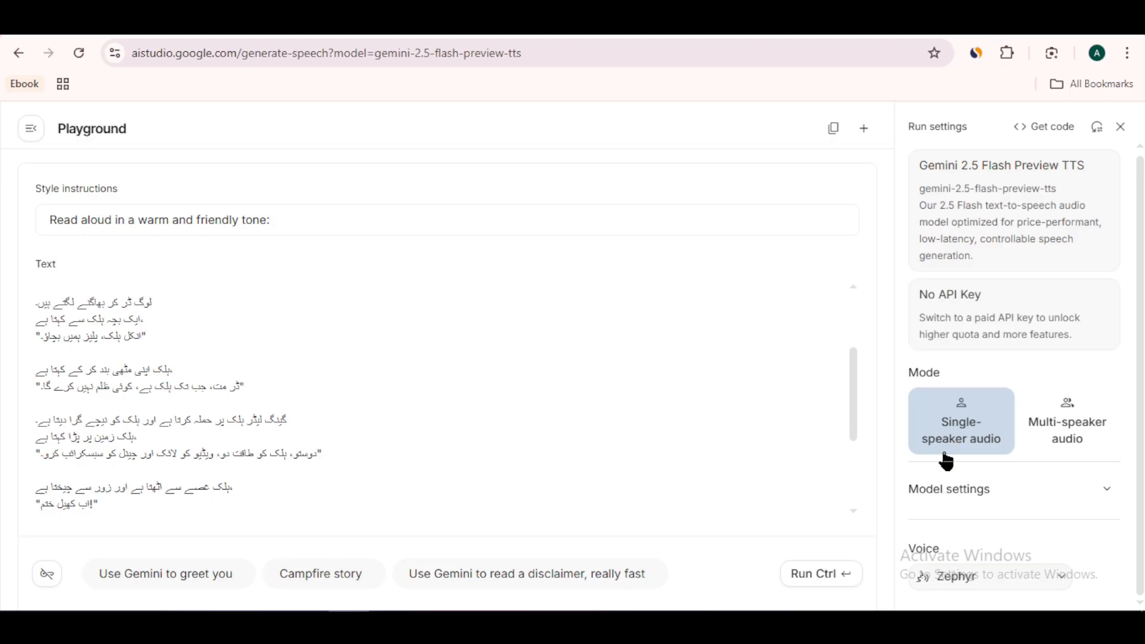
# Step: Preview the Zephyr, Puck and Algieba voices and set the voice to Algieba
pyautogui.click(970, 582)
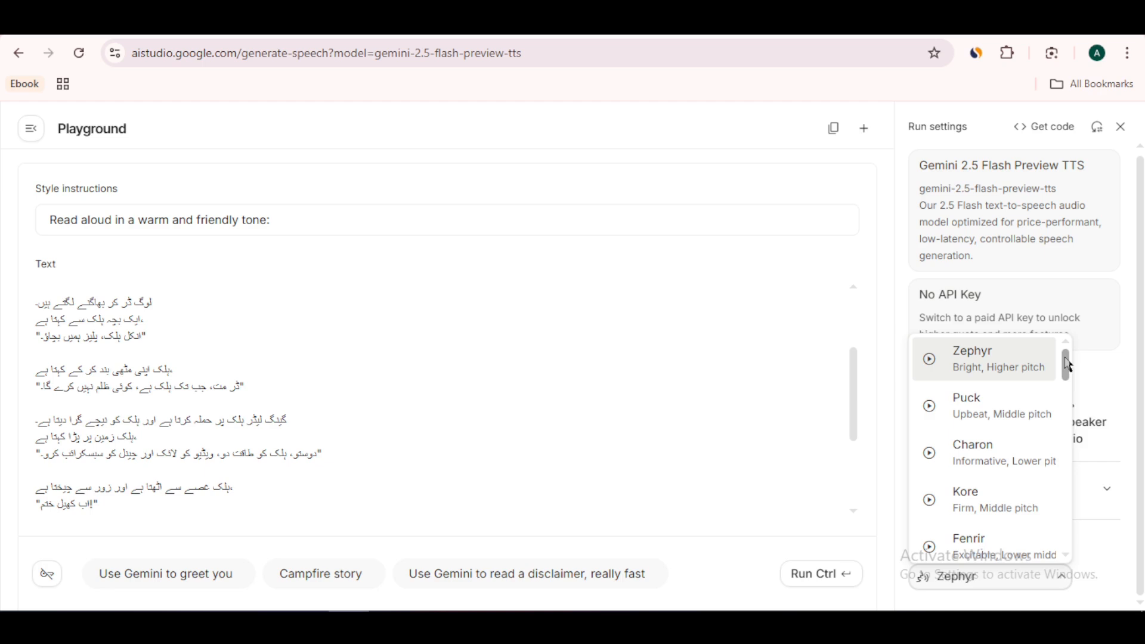
pyautogui.moveTo(1068, 367); pyautogui.dragTo(1064, 343)
pyautogui.click(935, 361)
pyautogui.click(932, 411)
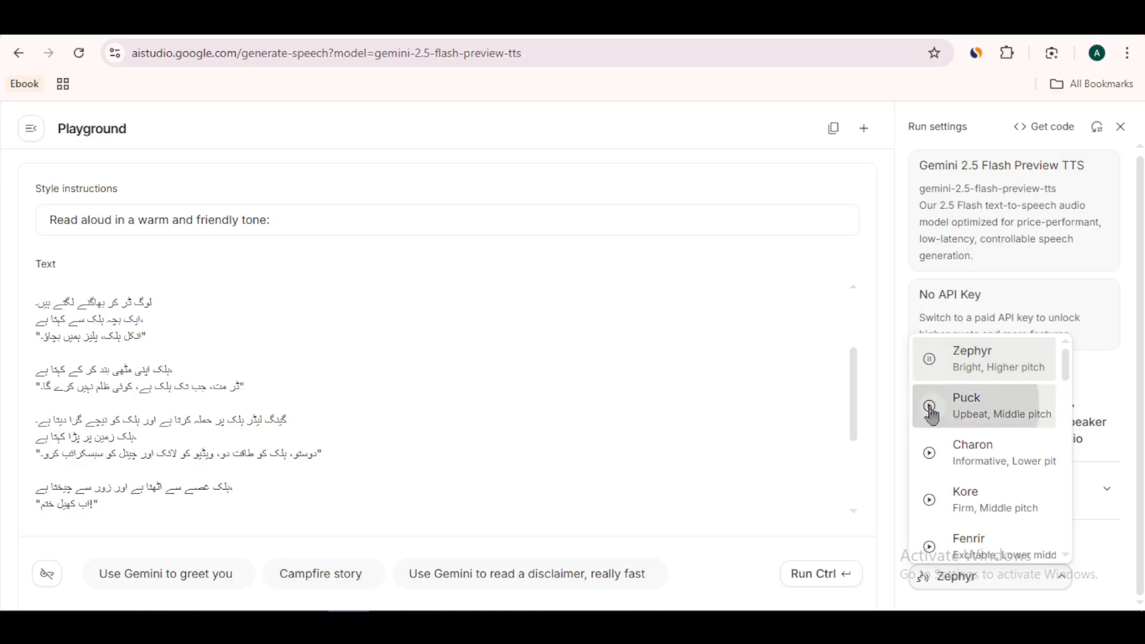
pyautogui.moveTo(1066, 368); pyautogui.dragTo(1066, 440)
pyautogui.click(929, 461)
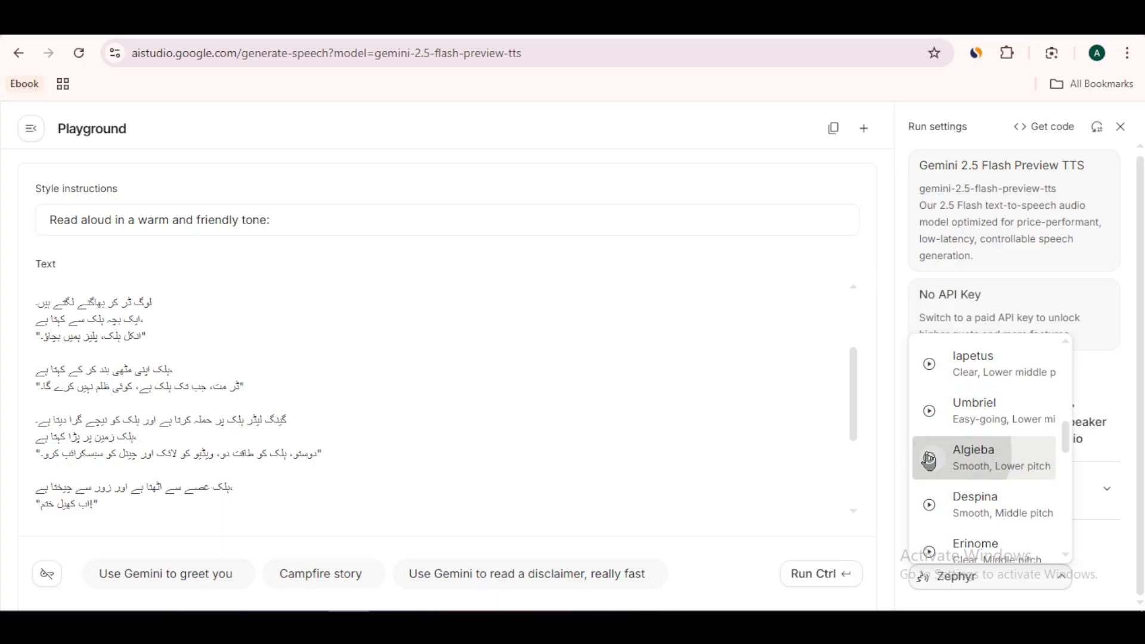
pyautogui.click(990, 465)
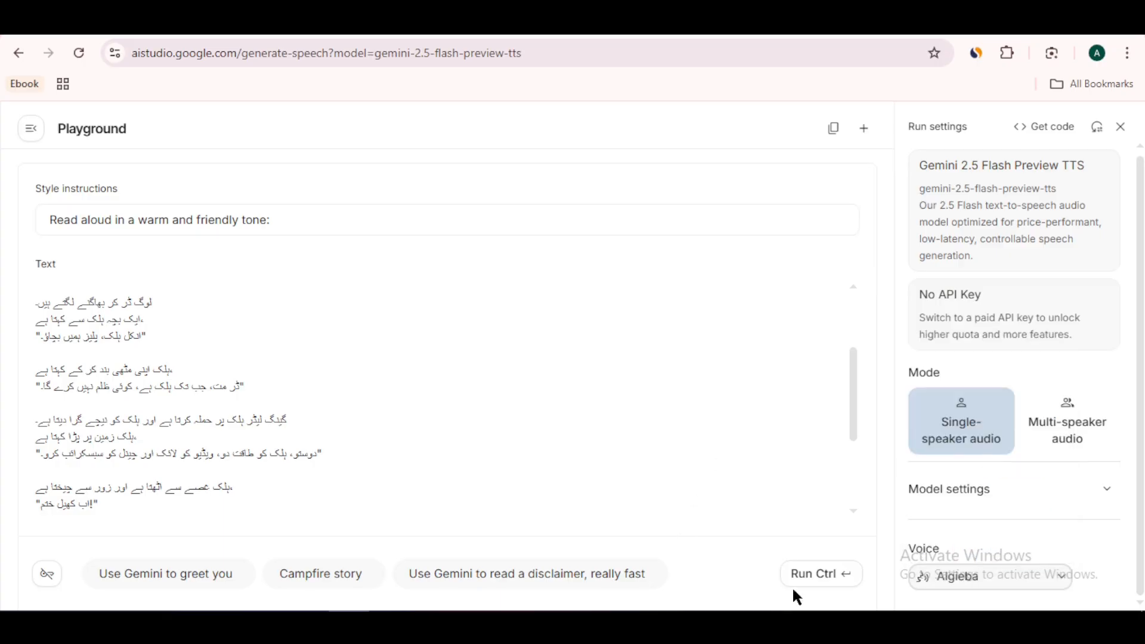
# Step: Generate speech from the pasted story with the chosen voice
pyautogui.click(811, 589)
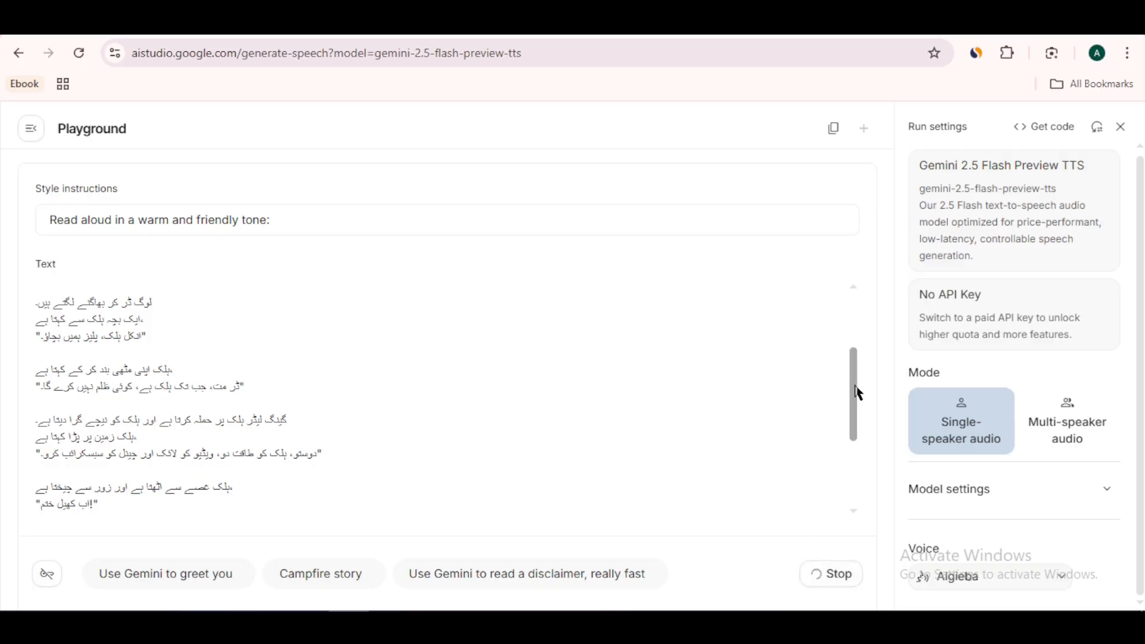
pyautogui.moveTo(858, 393); pyautogui.dragTo(853, 493)
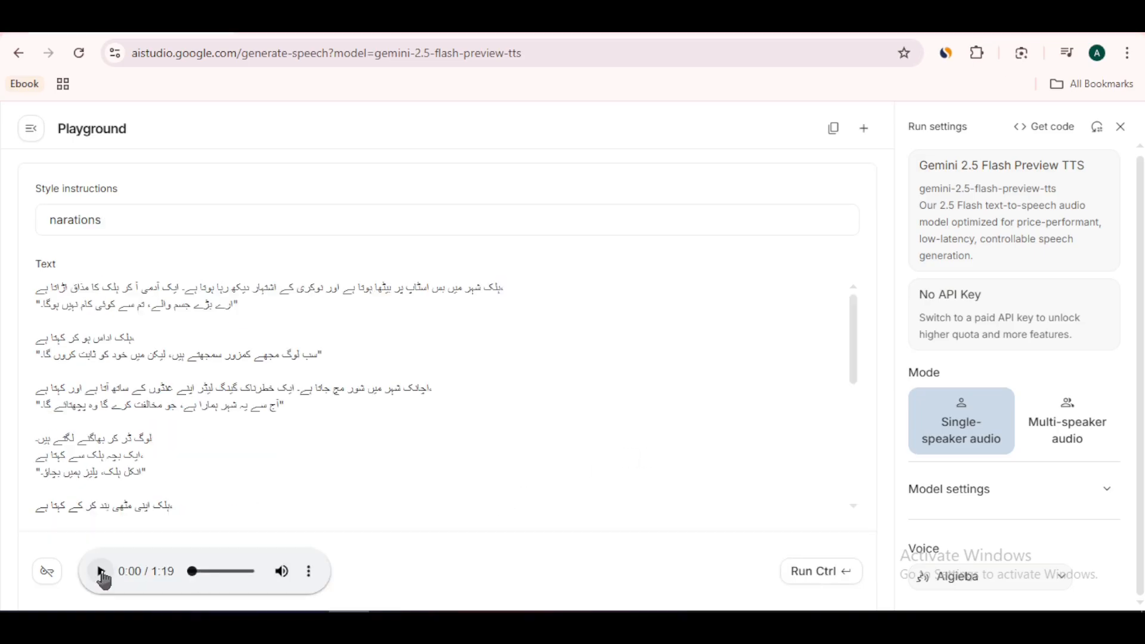
# Step: Listen to part of the generated narration, then download it as a WAV file named "halk voice"
pyautogui.click(101, 572)
pyautogui.click(101, 572)
pyautogui.click(311, 575)
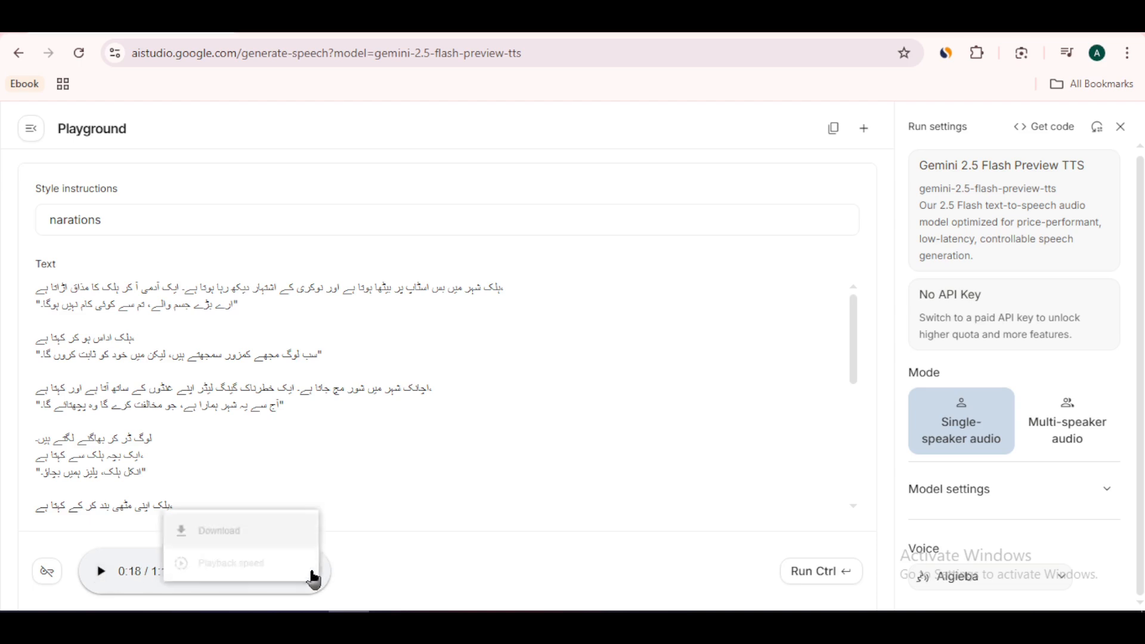
pyautogui.click(287, 530)
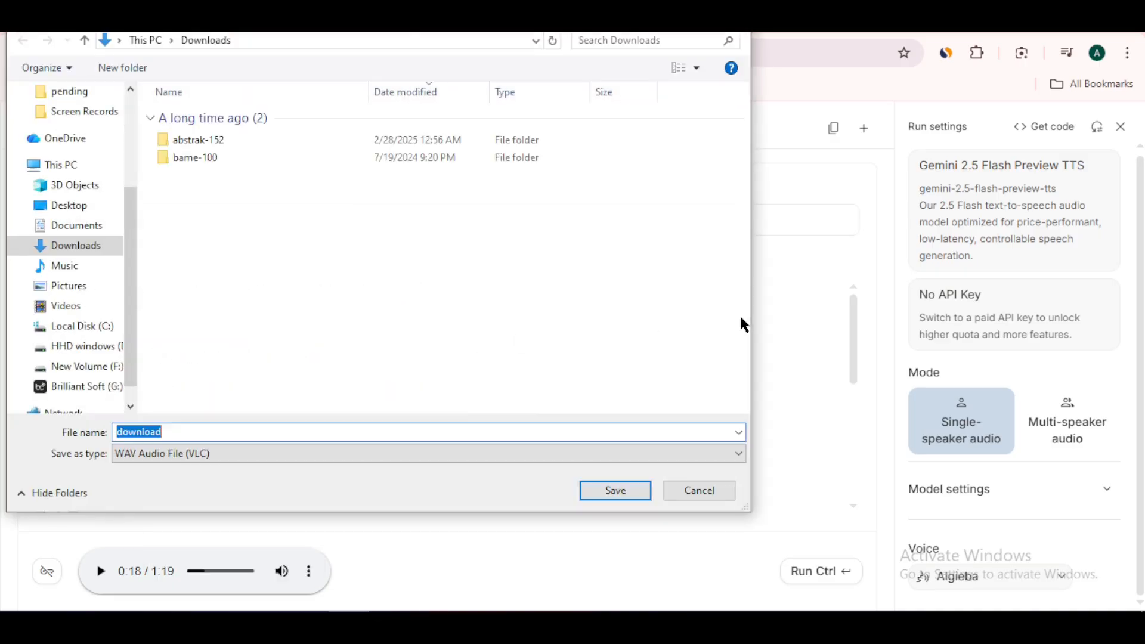
pyautogui.write('halk voice')
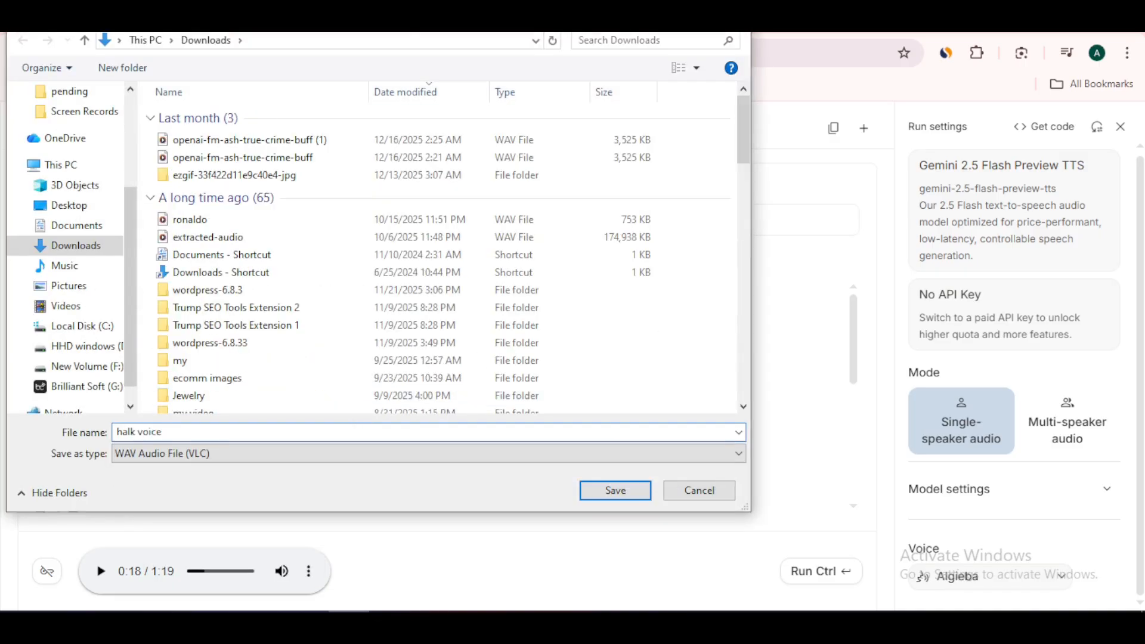
pyautogui.press('Return')
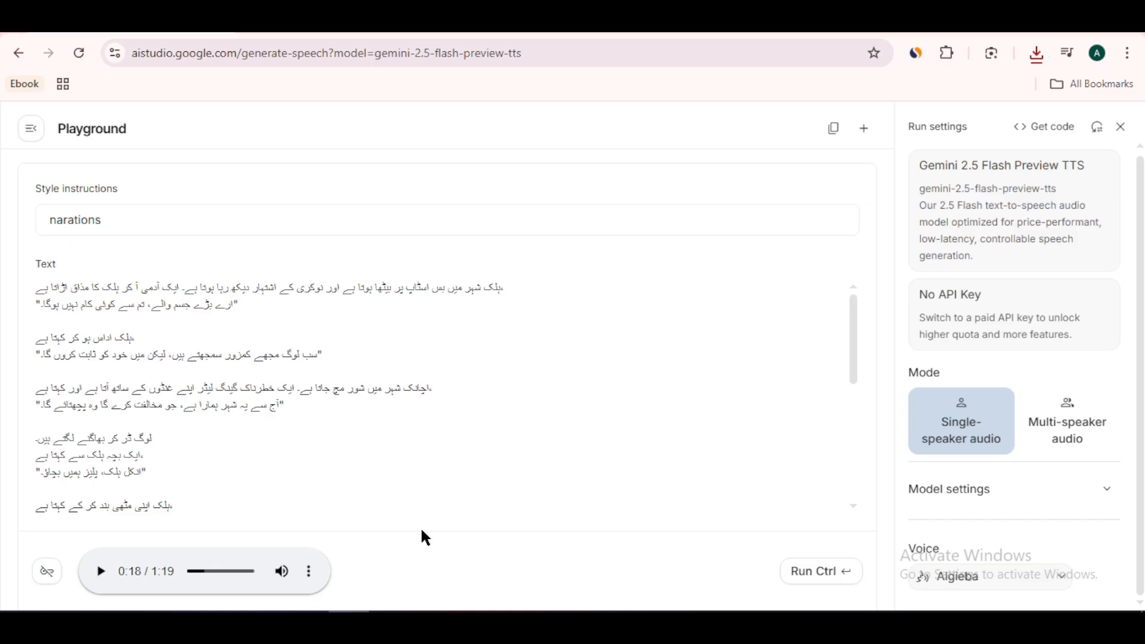
# Step: Switch to the text notes and copy all the instructions under "IMAGE AND MOTION PROMPT", without the heading
pyautogui.click(391, 621)
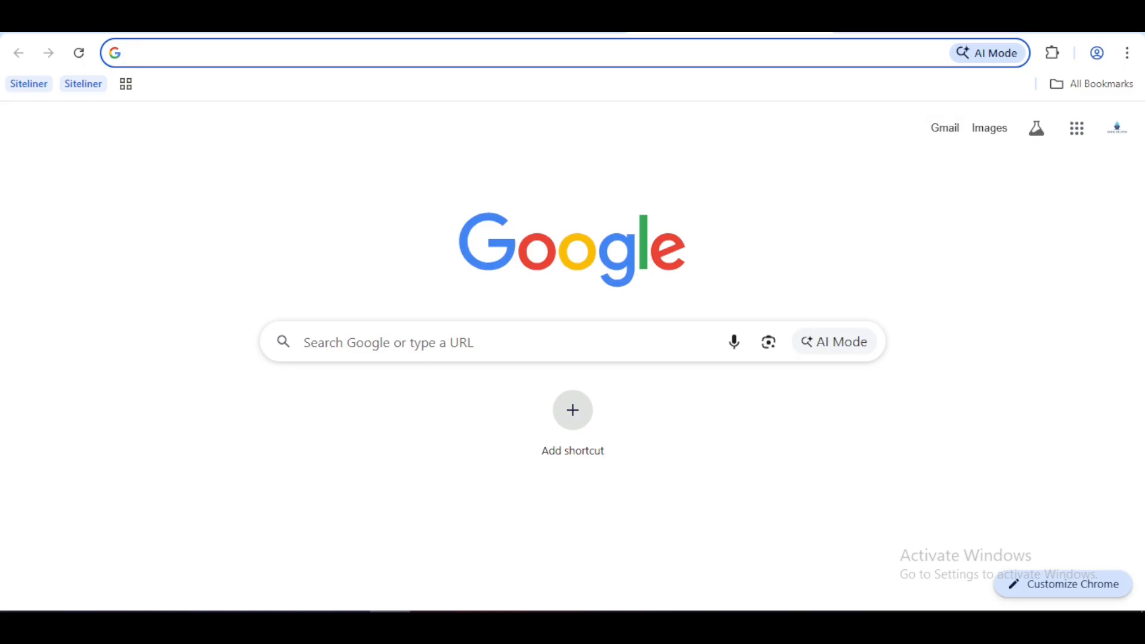
pyautogui.hotkey('alt', 'Tab')
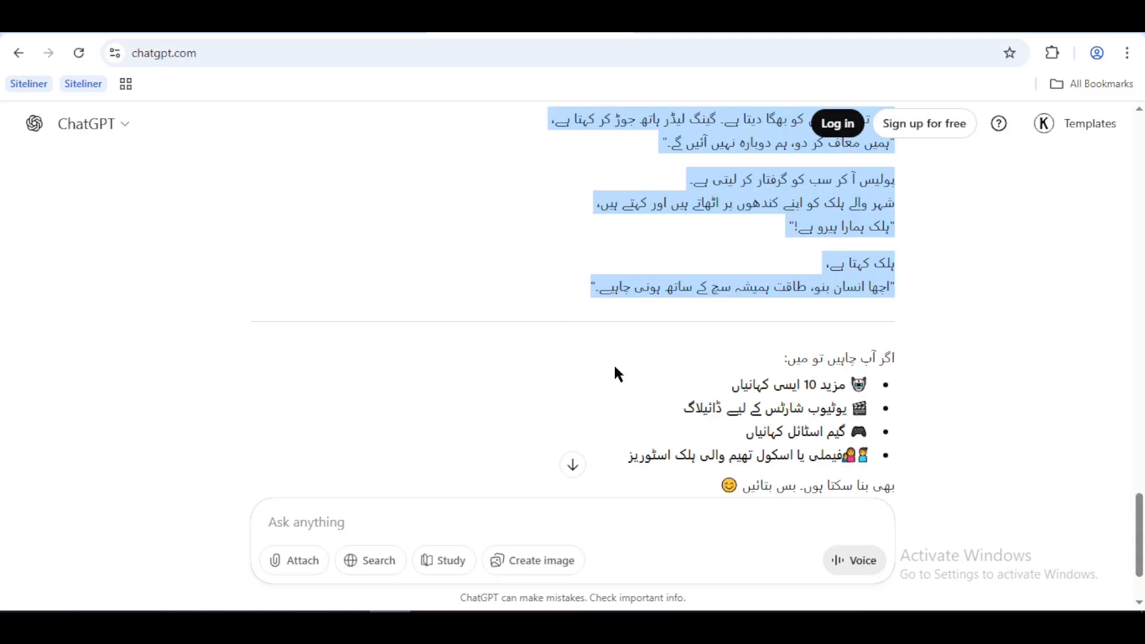
pyautogui.click(482, 527)
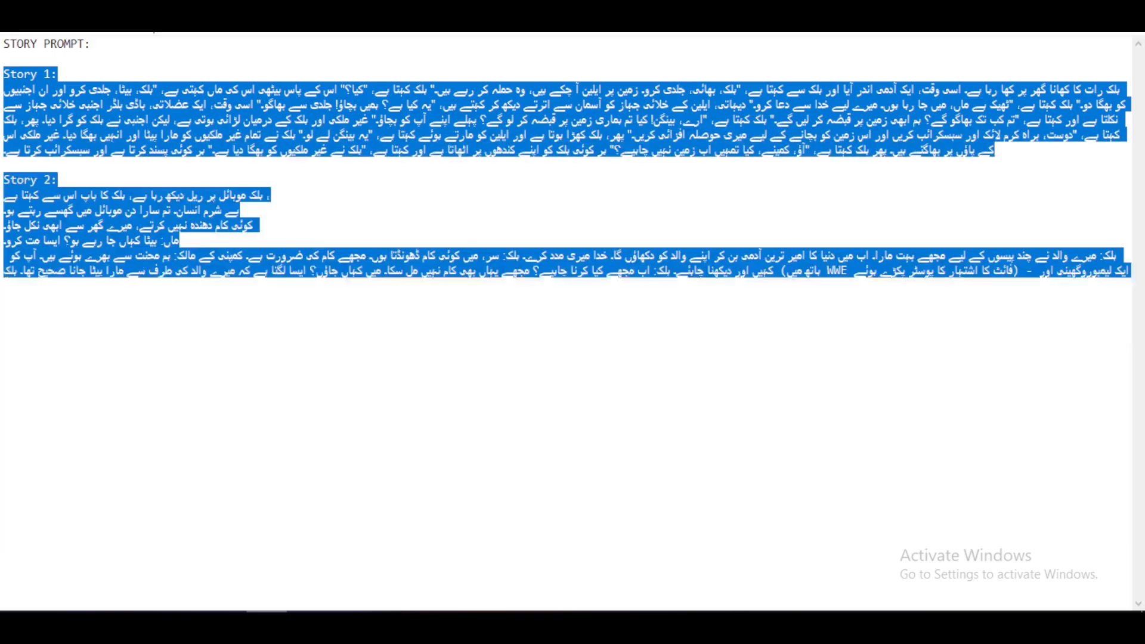
pyautogui.moveTo(1127, 265); pyautogui.dragTo(5, 376)
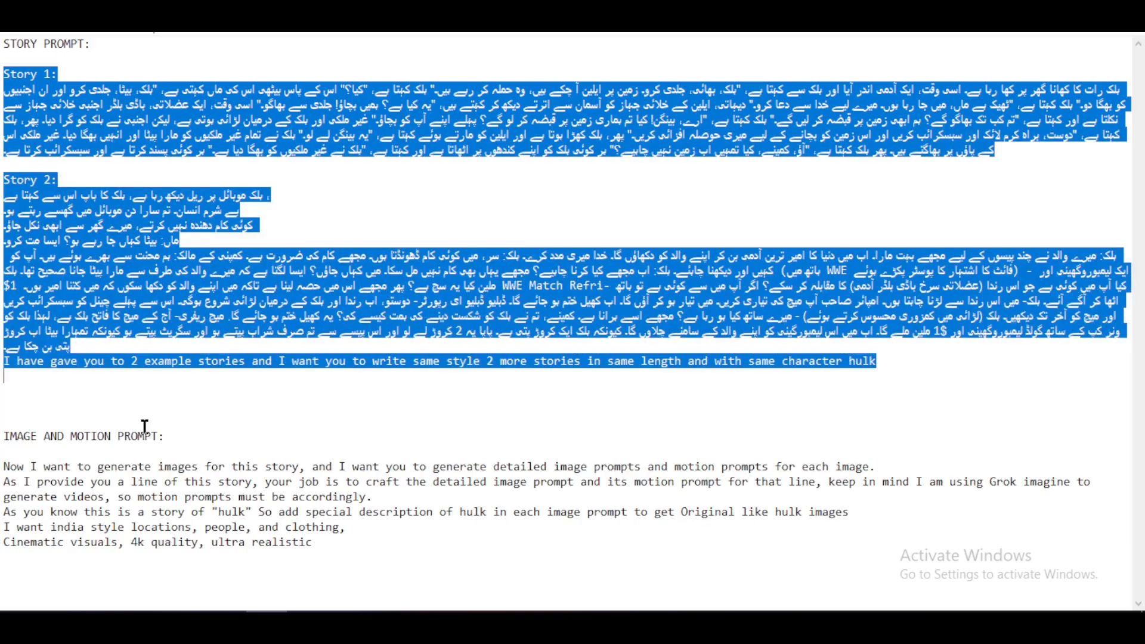
pyautogui.click(3, 469)
pyautogui.moveTo(2, 471); pyautogui.dragTo(33, 436)
pyautogui.doubleClick(33, 436)
pyautogui.doubleClick(33, 436)
pyautogui.click(32, 437)
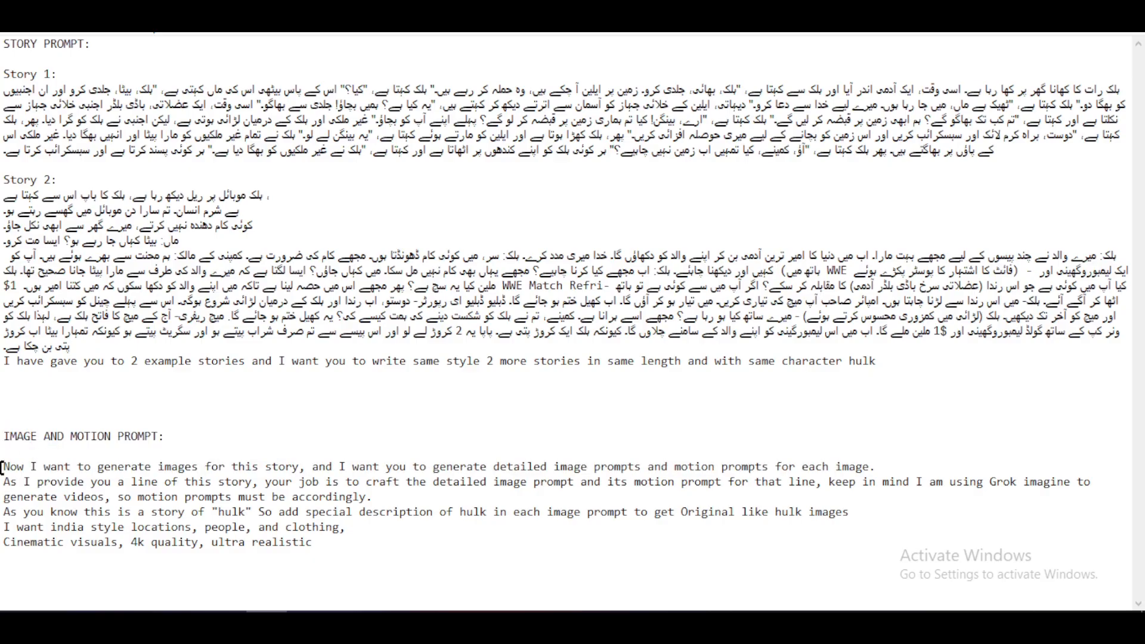
pyautogui.moveTo(2, 467); pyautogui.dragTo(366, 580)
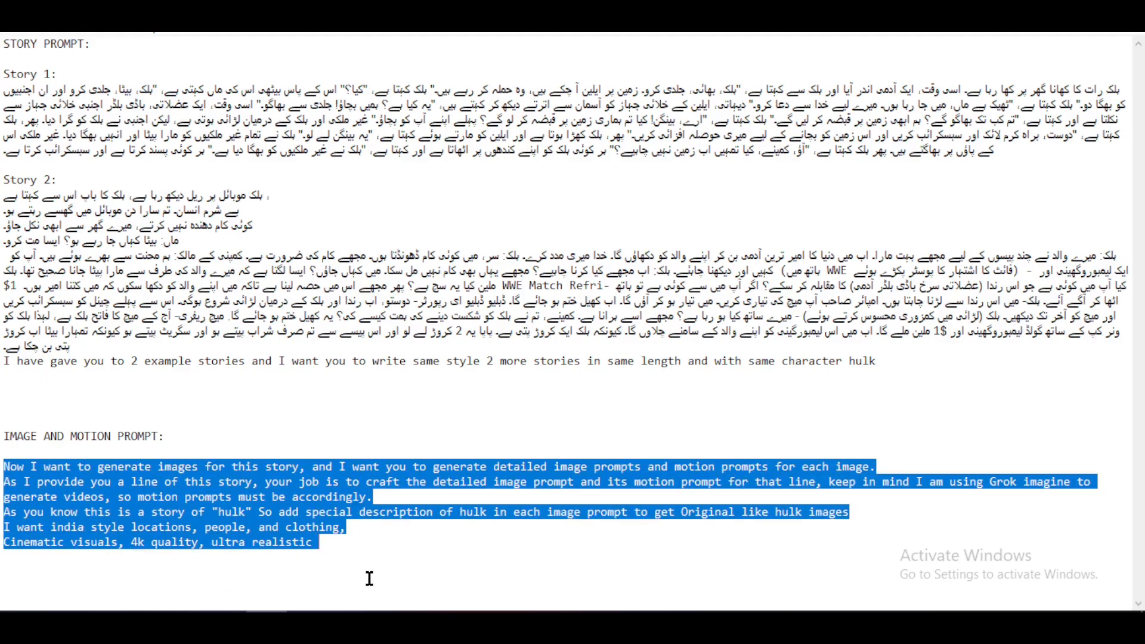
pyautogui.rightClick(259, 507)
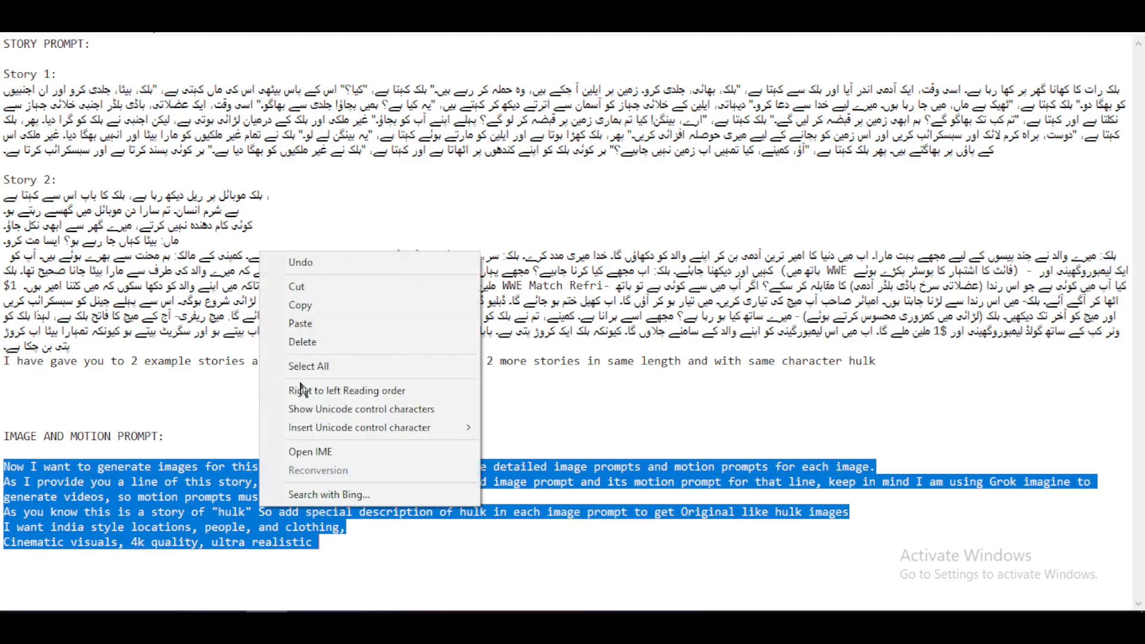
pyautogui.click(300, 305)
# Step: Send the copied image and motion prompt instructions in the ChatGPT story conversation and read through the reply
pyautogui.hotkey('alt', 'Tab')
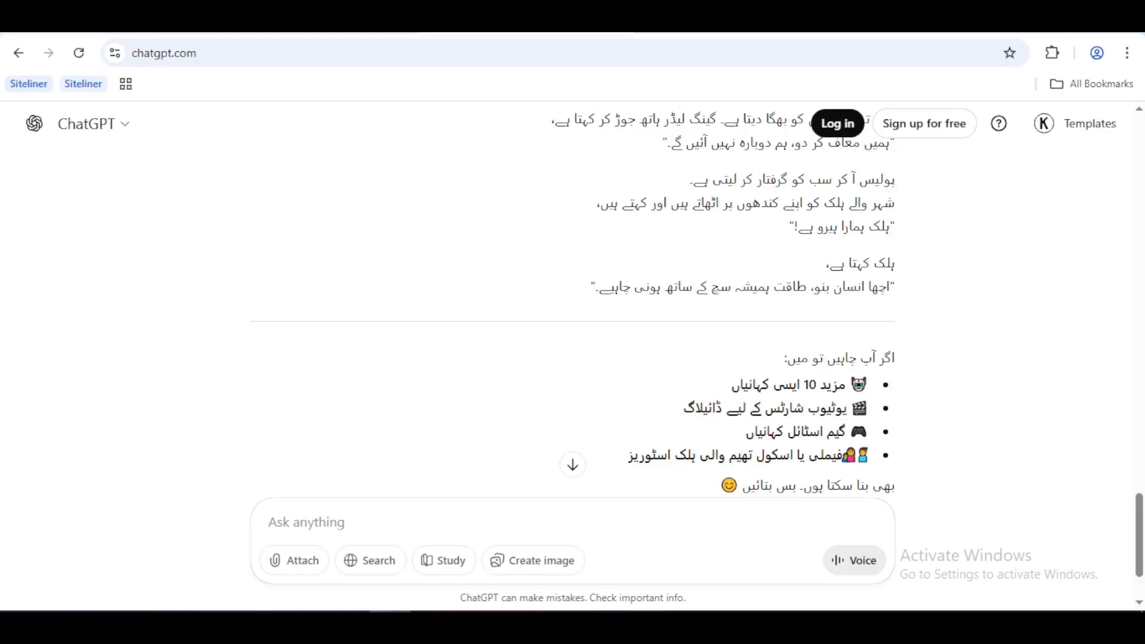
pyautogui.rightClick(398, 520)
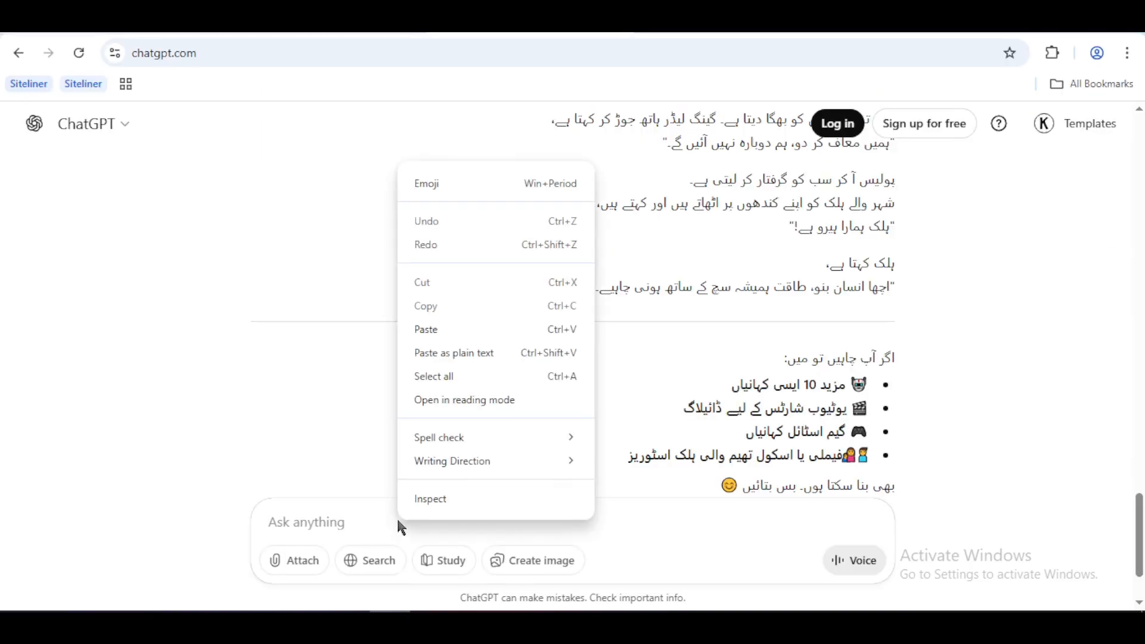
pyautogui.click(442, 330)
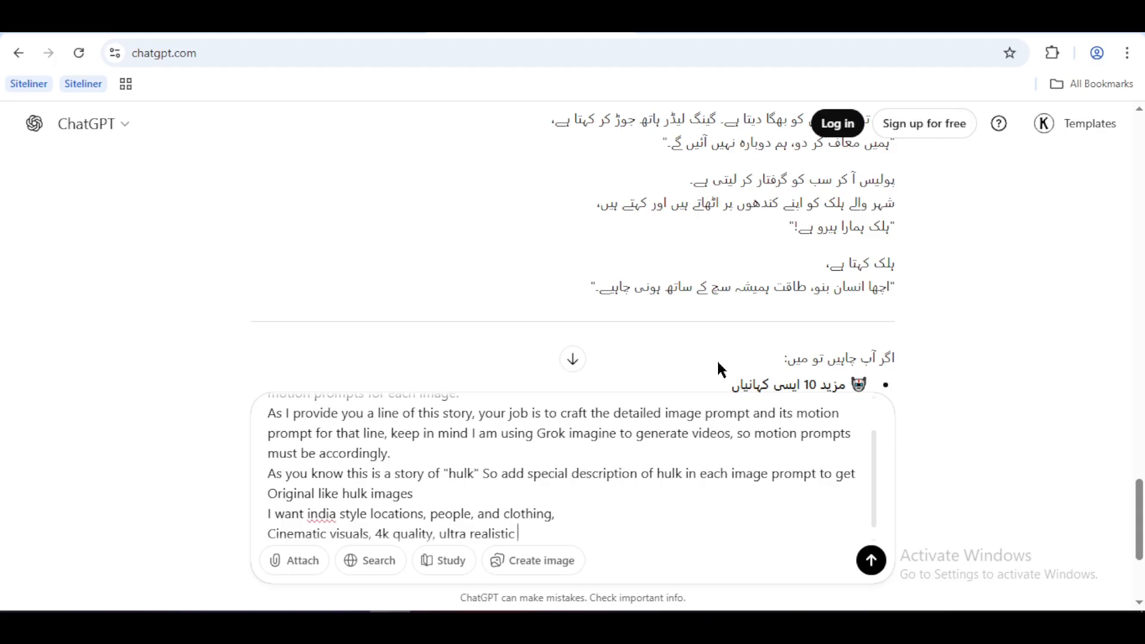
pyautogui.click(870, 563)
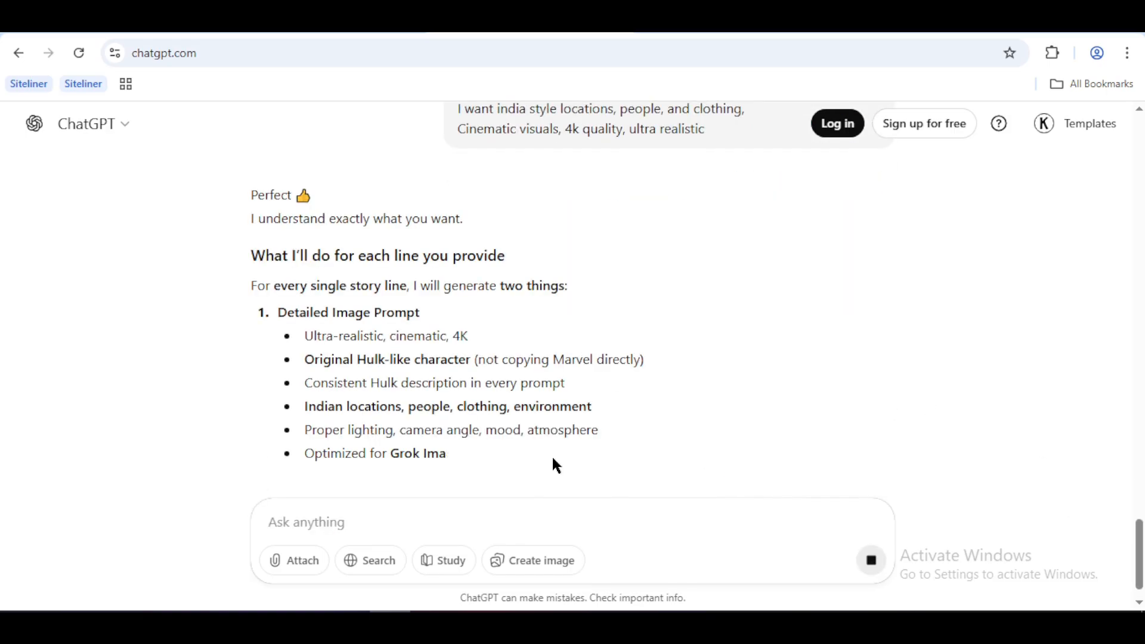
pyautogui.scroll(-1, 184, 325)
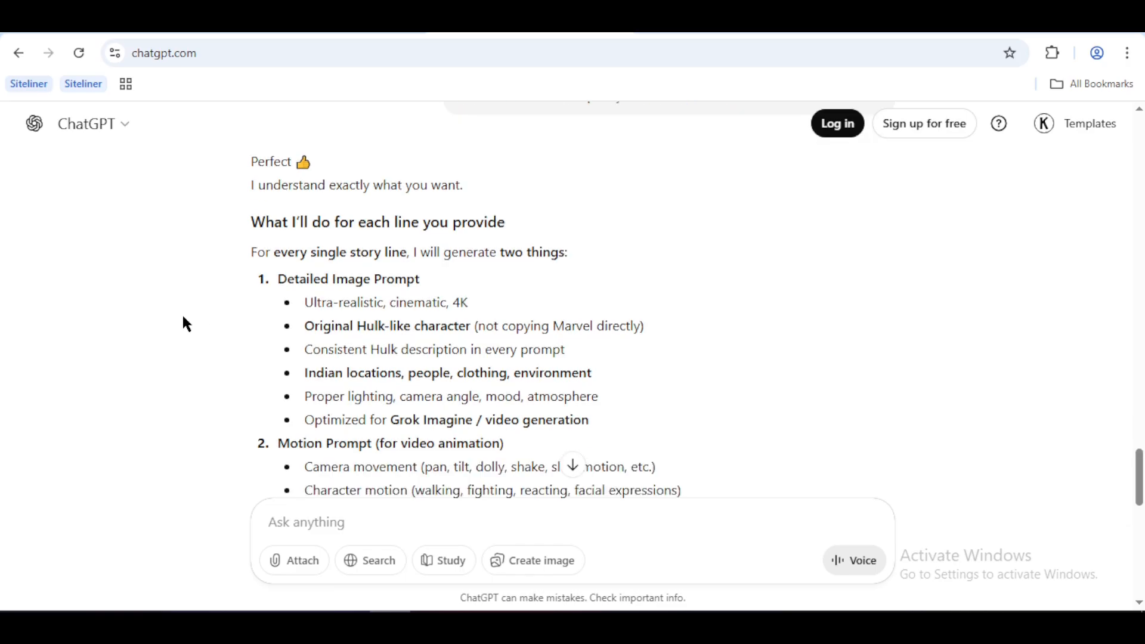
pyautogui.scroll(-5, 183, 318)
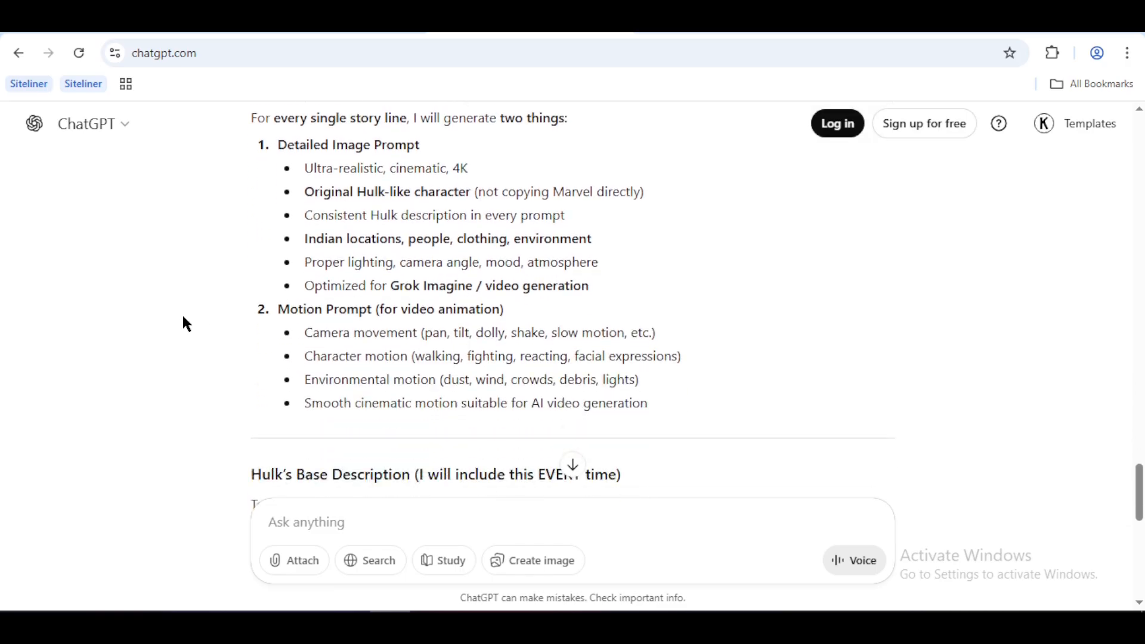
pyautogui.scroll(-6, 183, 322)
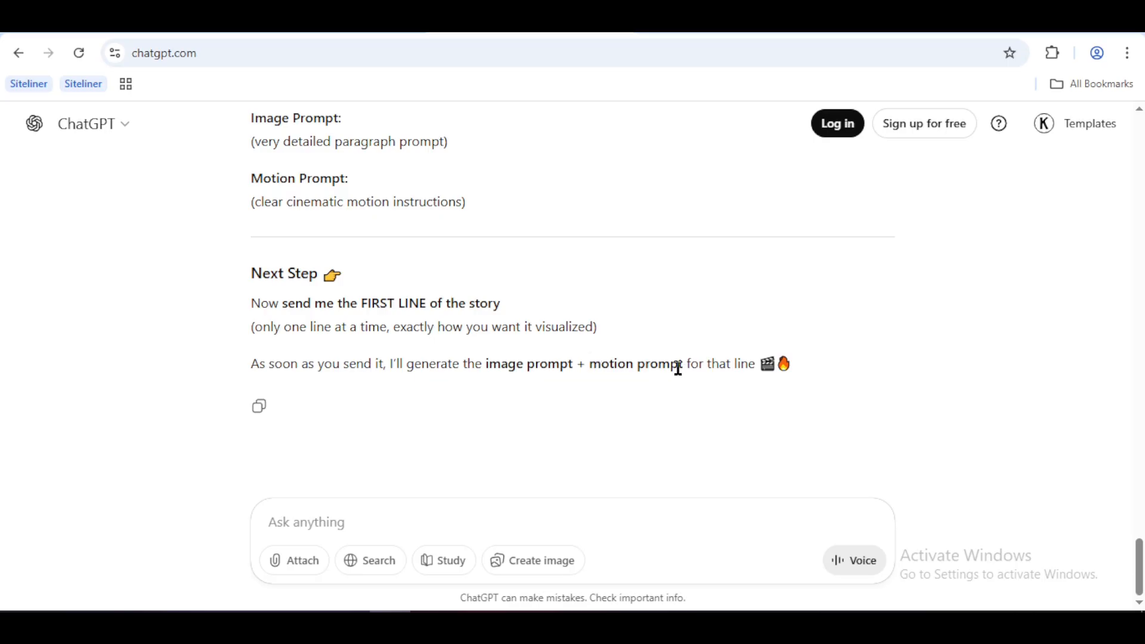
pyautogui.moveTo(689, 365); pyautogui.dragTo(487, 364)
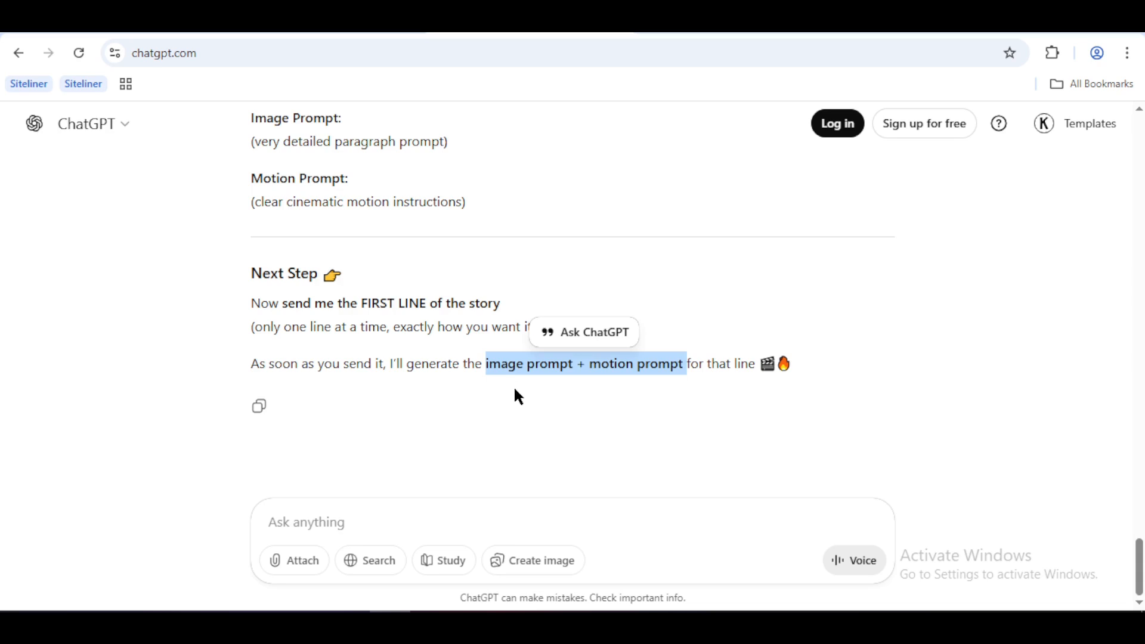
pyautogui.click(788, 365)
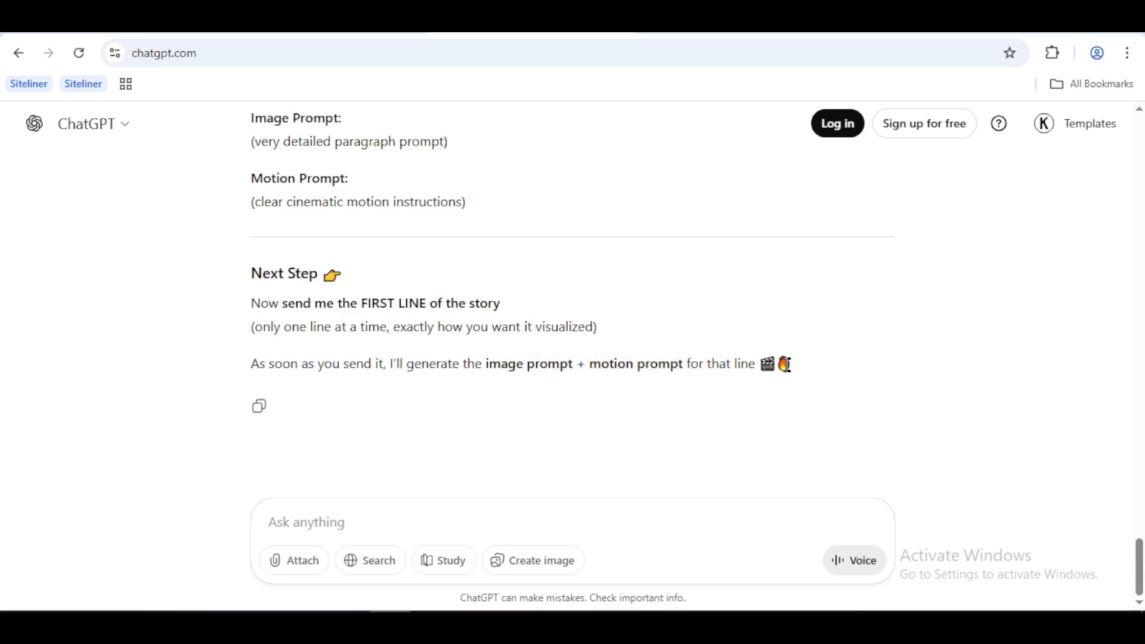
# Step: Copy the opening sentence of Story 4, send it to ChatGPT as the first line, and review the resulting image and motion prompts
pyautogui.moveTo(1140, 563); pyautogui.dragTo(1094, 329)
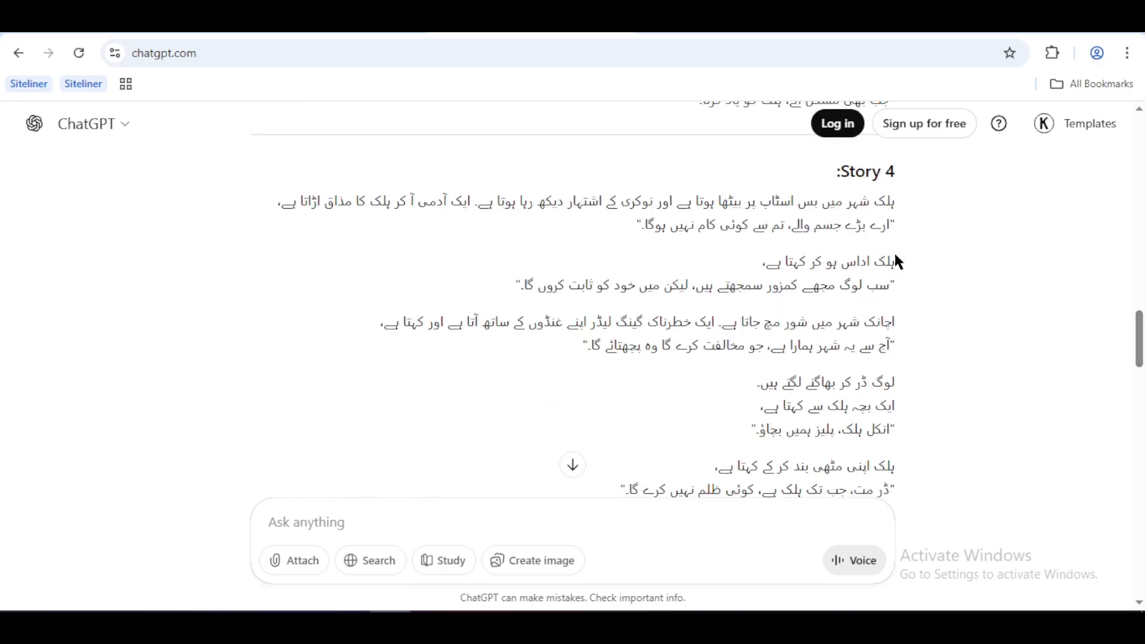
pyautogui.moveTo(897, 202); pyautogui.dragTo(478, 201)
pyautogui.rightClick(498, 201)
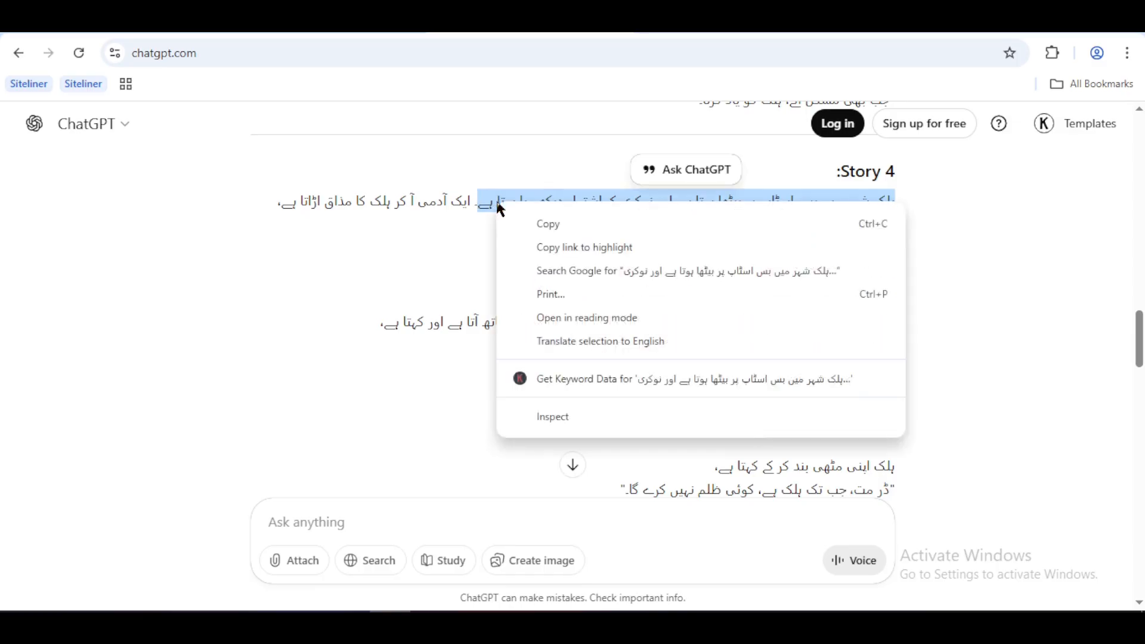
pyautogui.click(534, 223)
pyautogui.rightClick(428, 522)
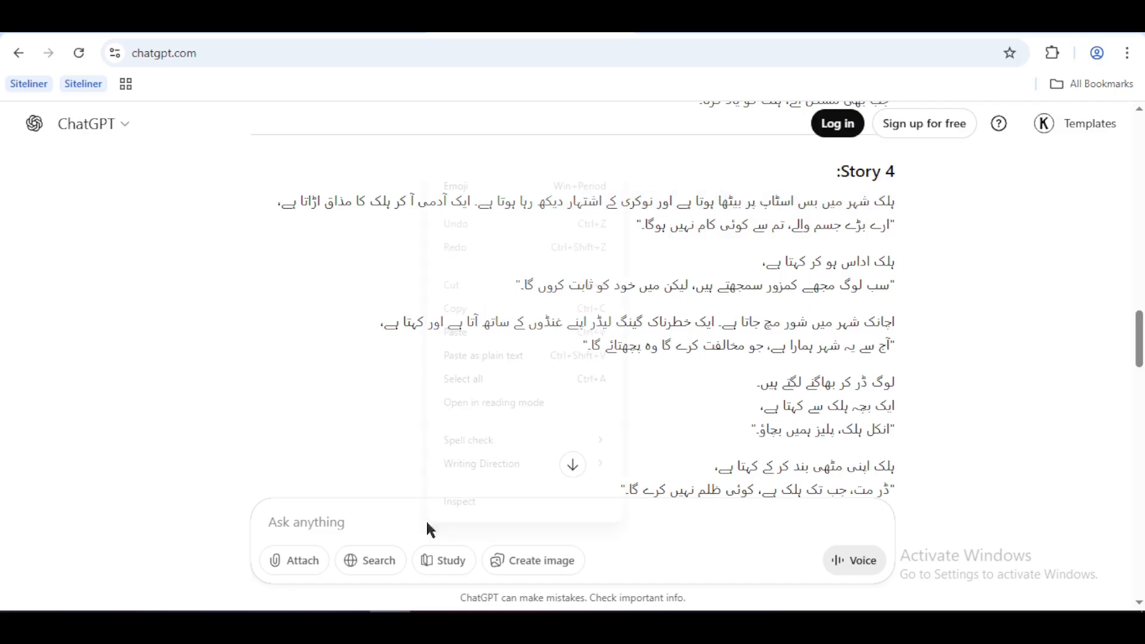
pyautogui.click(463, 332)
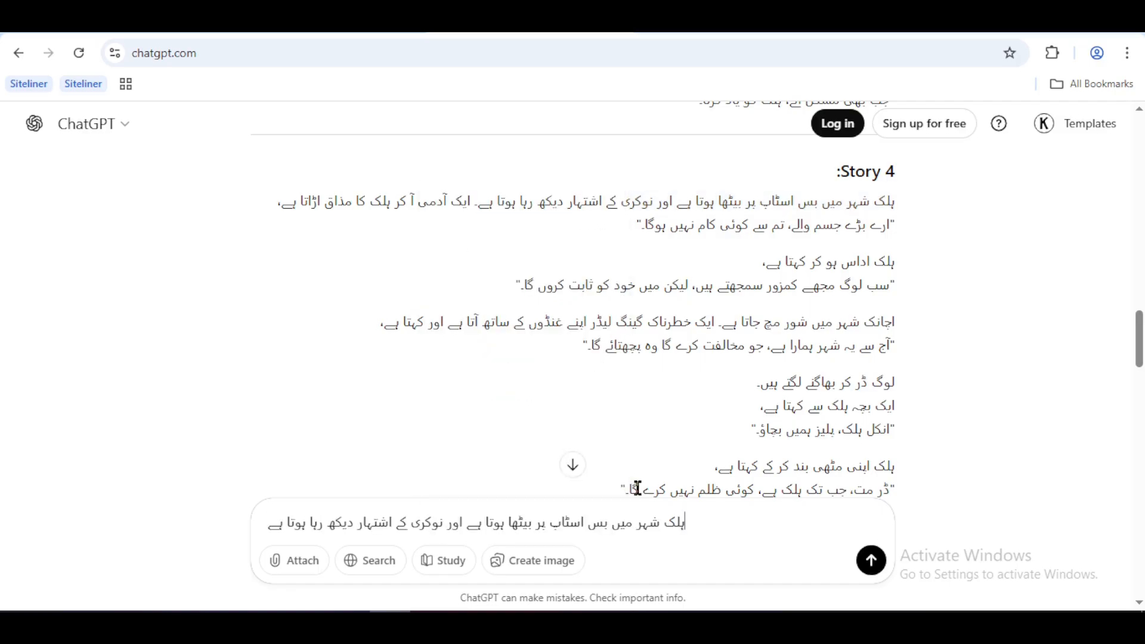
pyautogui.click(874, 566)
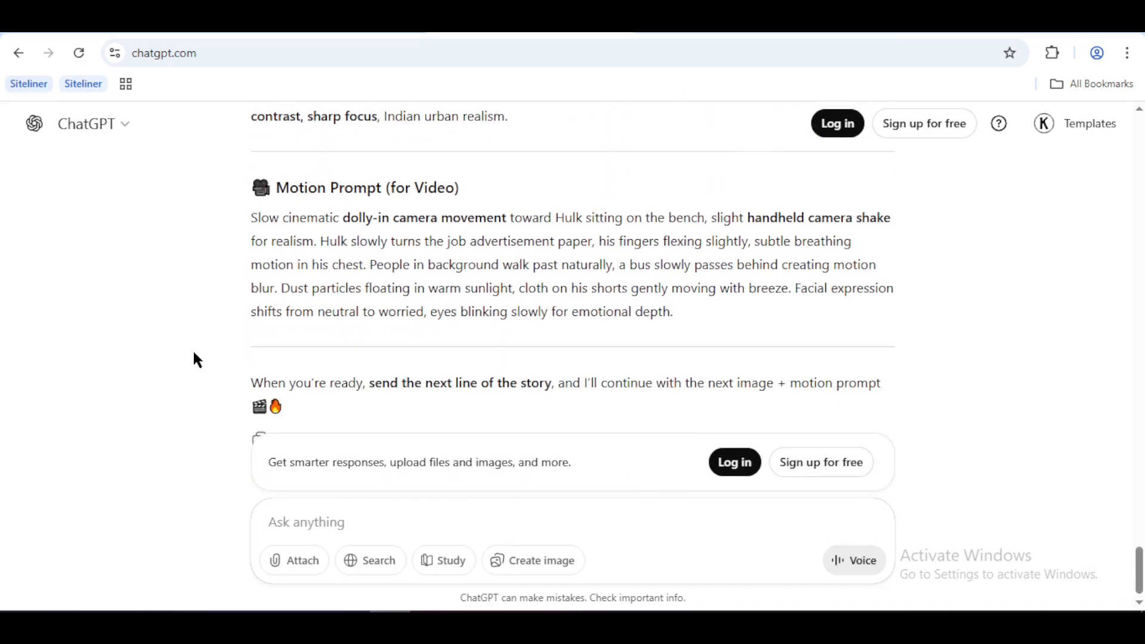
pyautogui.scroll(1, 190, 334)
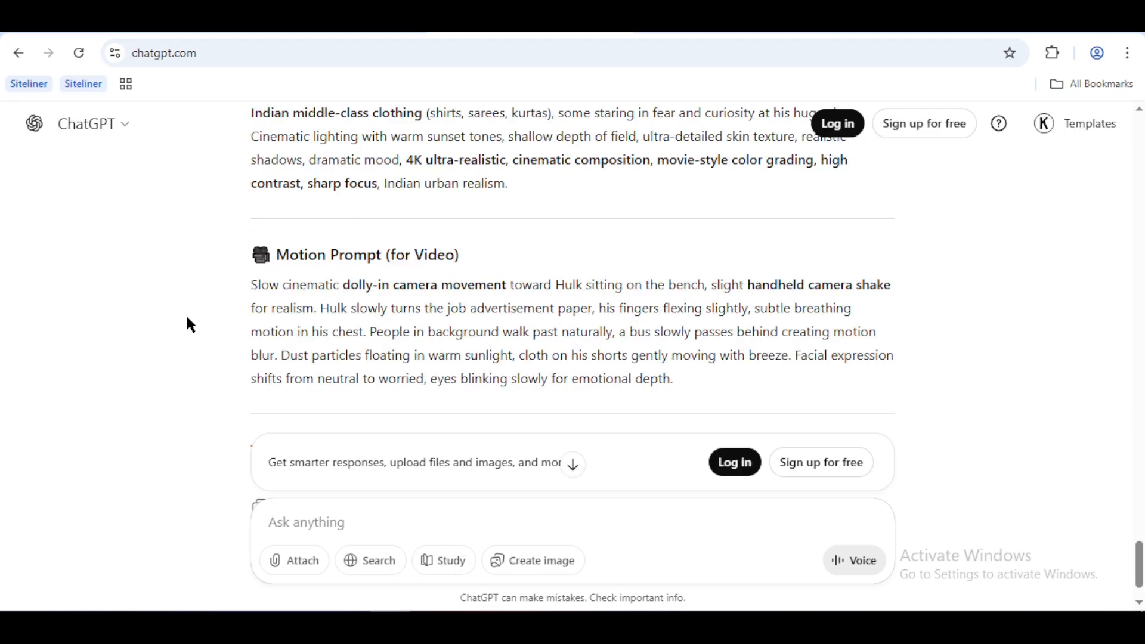
pyautogui.scroll(1, 188, 318)
pyautogui.scroll(6, 187, 319)
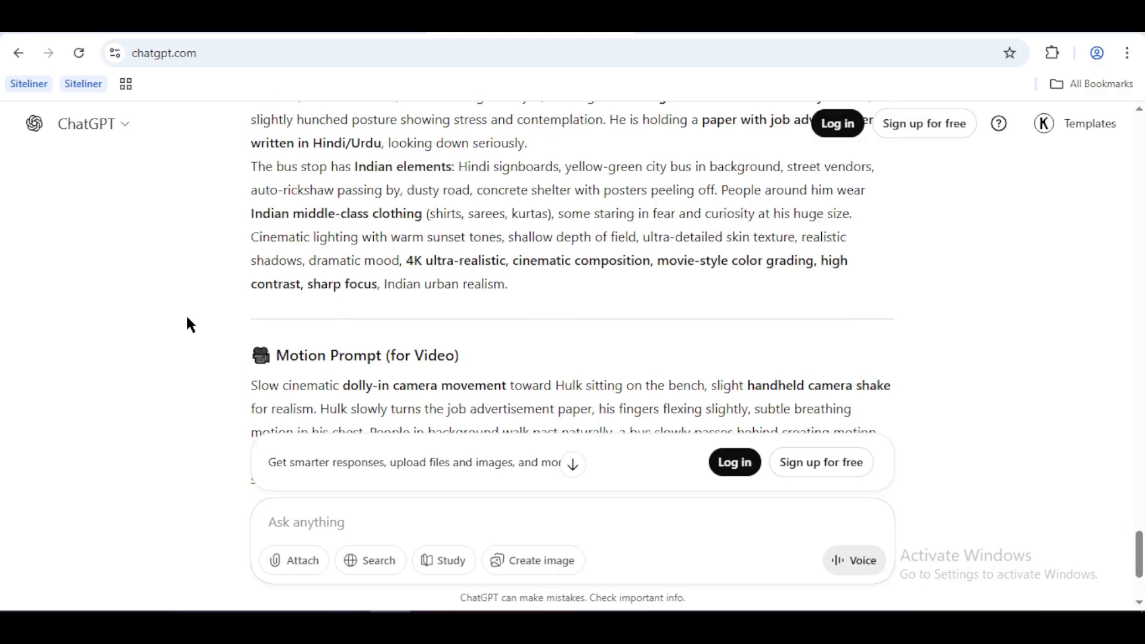
pyautogui.scroll(-3, 516, 357)
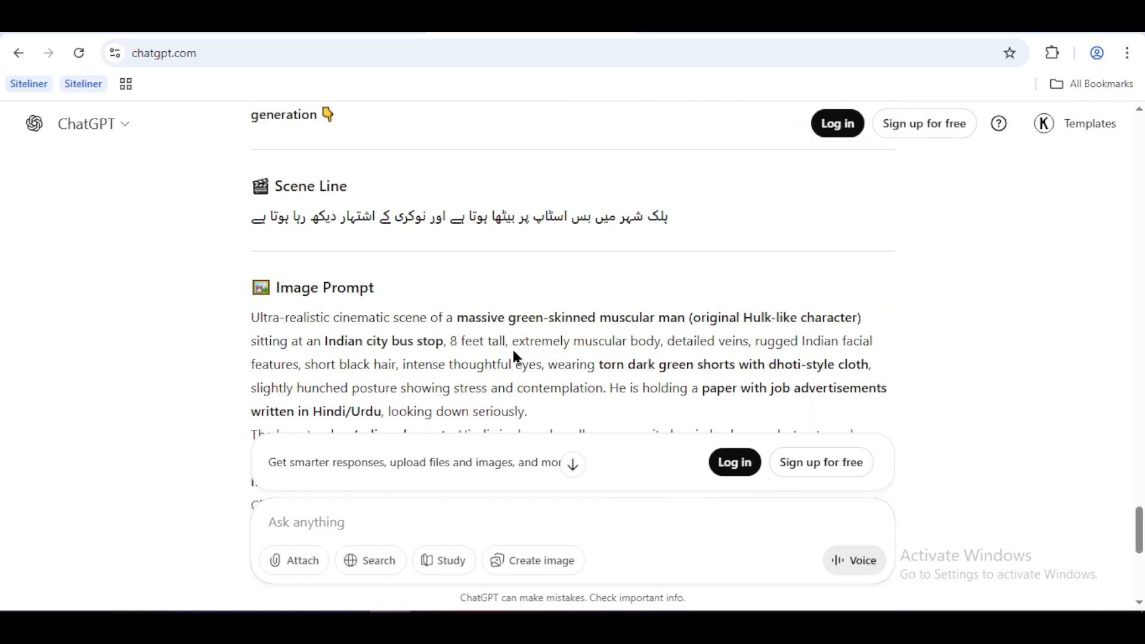
# Step: Copy Story 4's next line, where a man mocks Hulk, including his quote, and send it to ChatGPT for image and motion prompts
pyautogui.scroll(10, 974, 429)
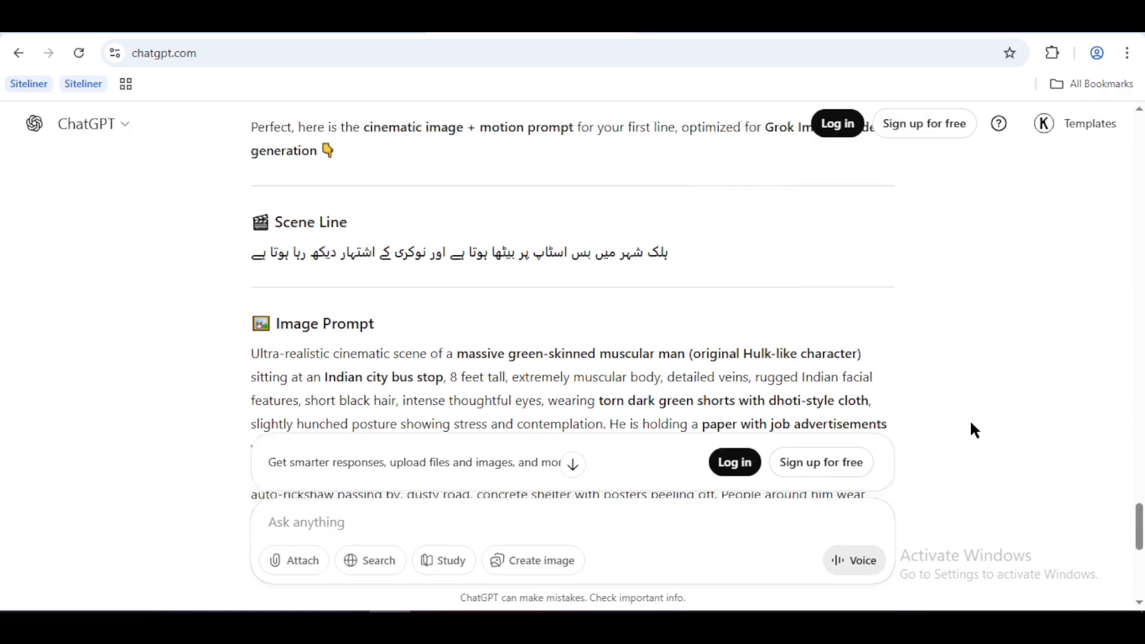
pyautogui.scroll(15, 970, 419)
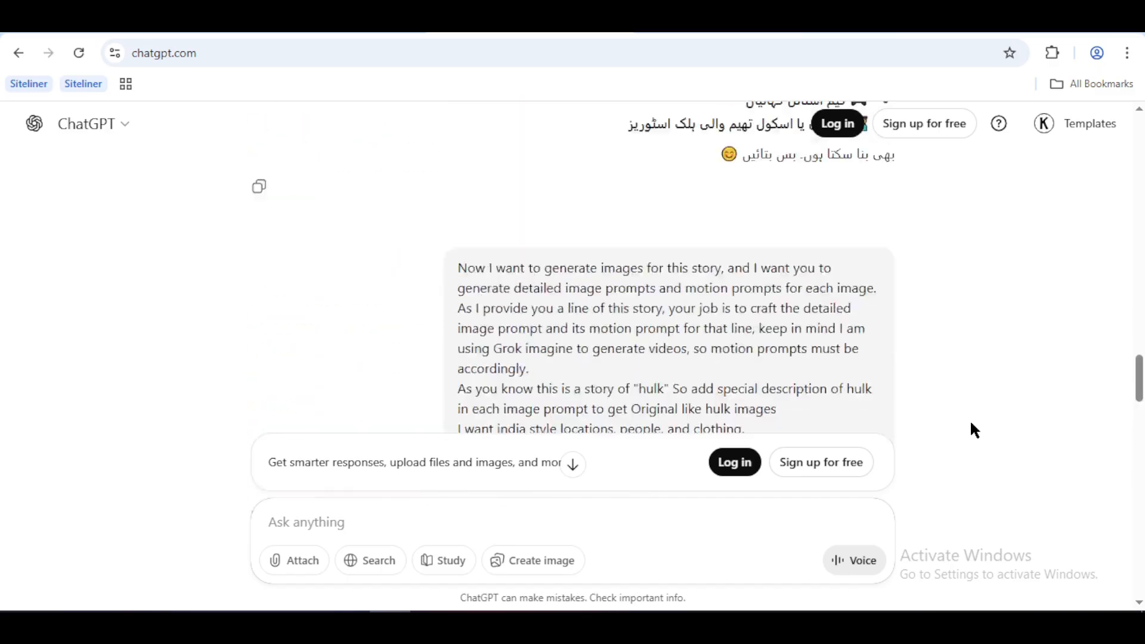
pyautogui.moveTo(473, 260); pyautogui.dragTo(646, 284)
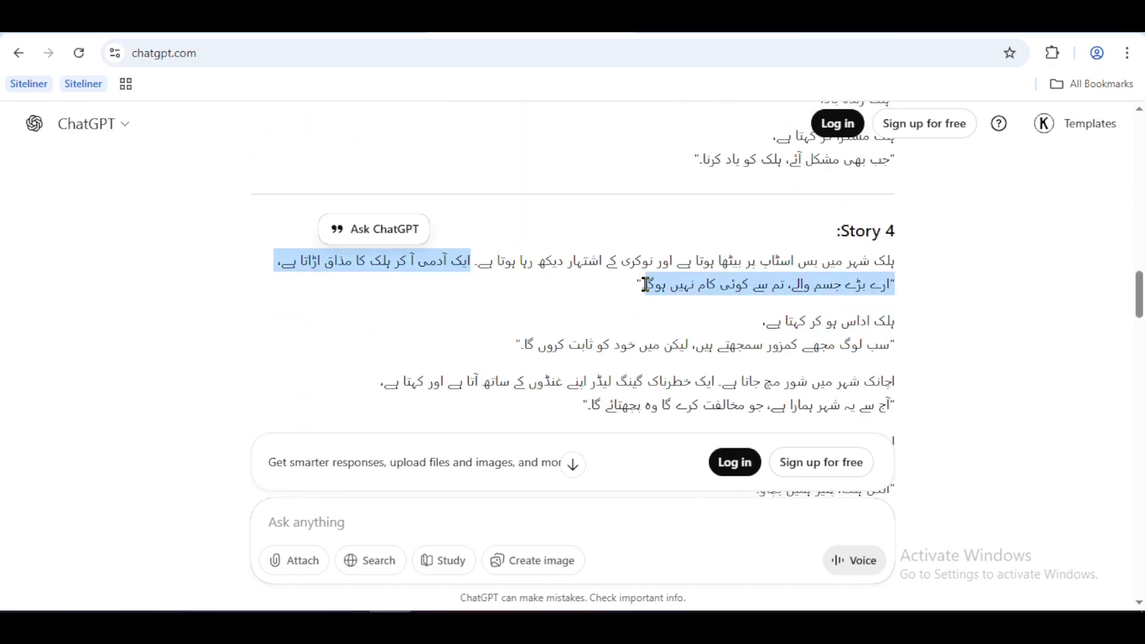
pyautogui.click(397, 523)
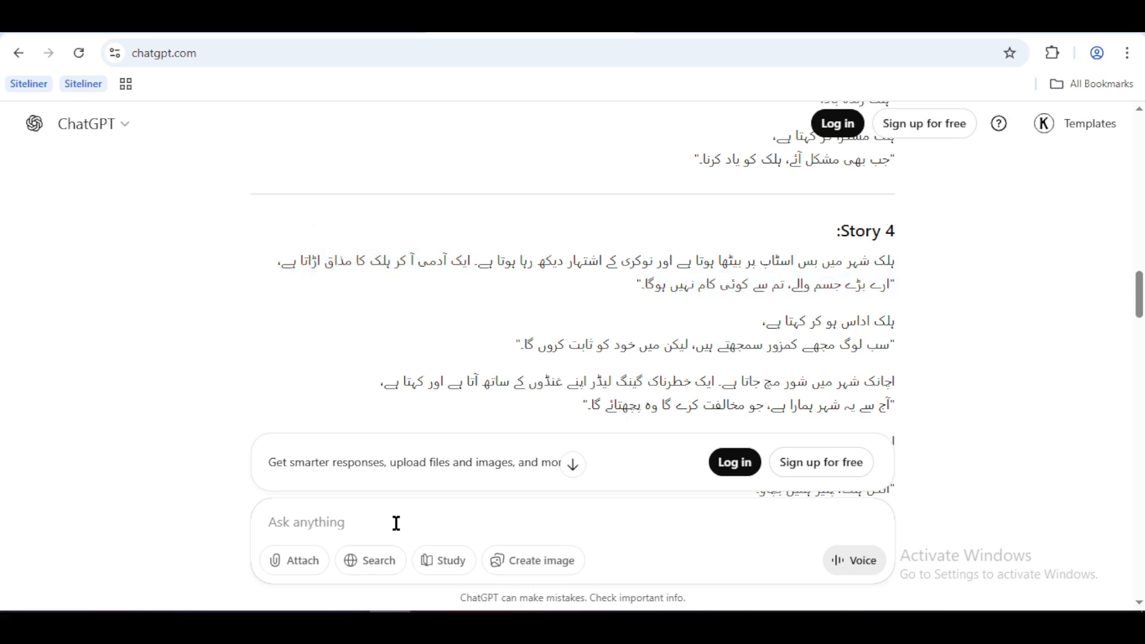
pyautogui.hotkey('ctrl', 'v')
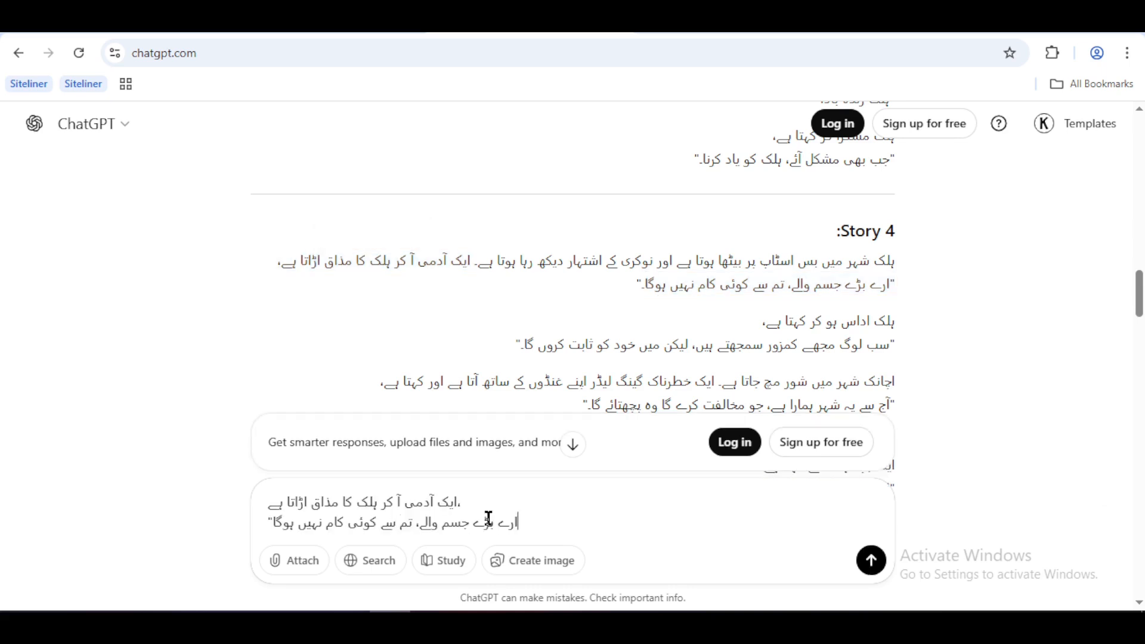
pyautogui.click(873, 562)
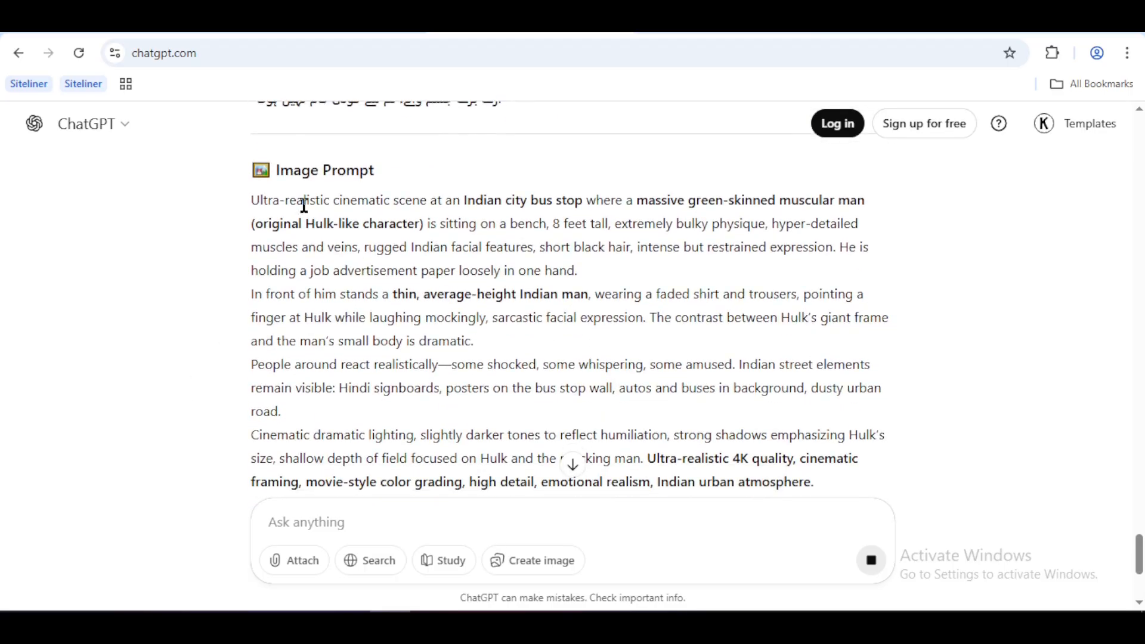
pyautogui.scroll(-1, 240, 262)
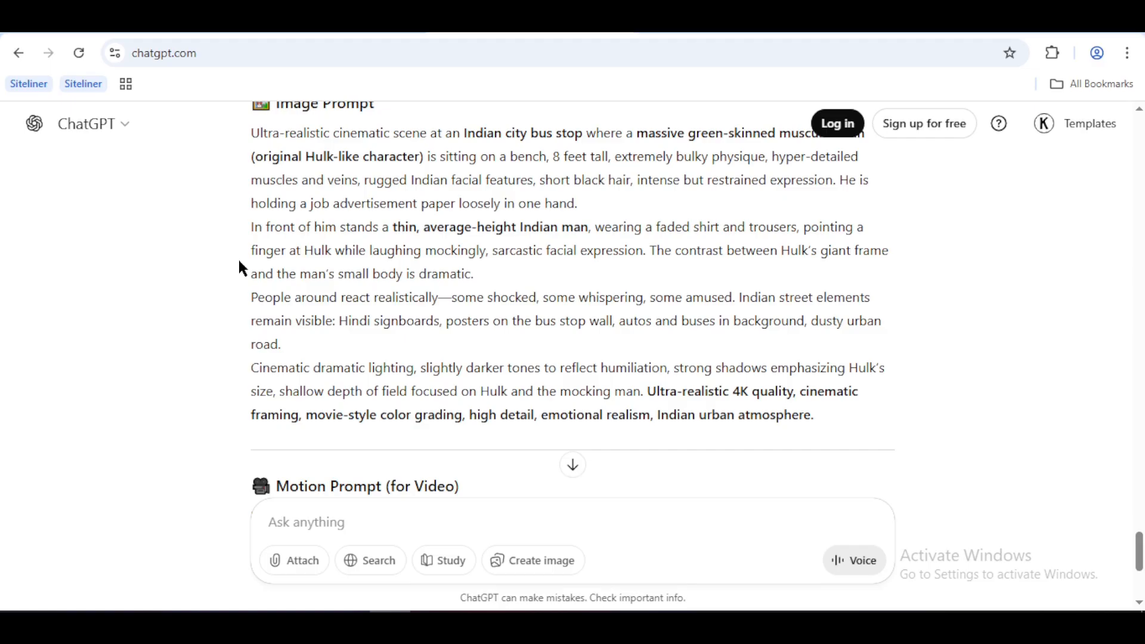
# Step: Read the mocking-man scene's prompts and copy the full image prompt for the first scene, where Hulk looks at job advertisements
pyautogui.scroll(-2, 238, 258)
pyautogui.scroll(-1, 238, 258)
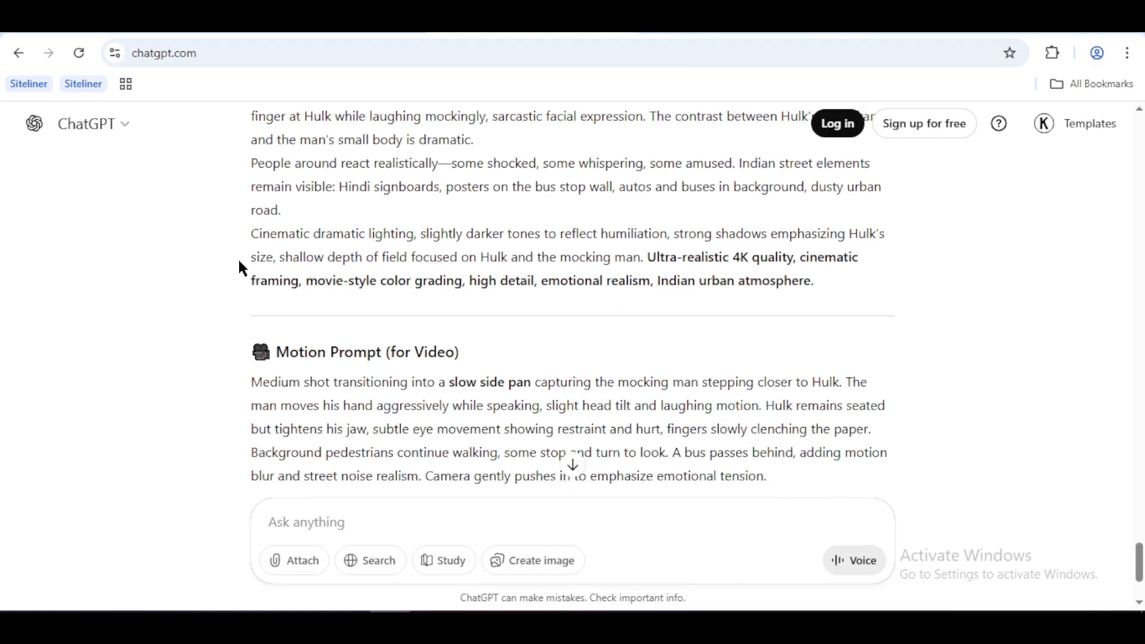
pyautogui.scroll(10, 212, 359)
pyautogui.scroll(5, 212, 370)
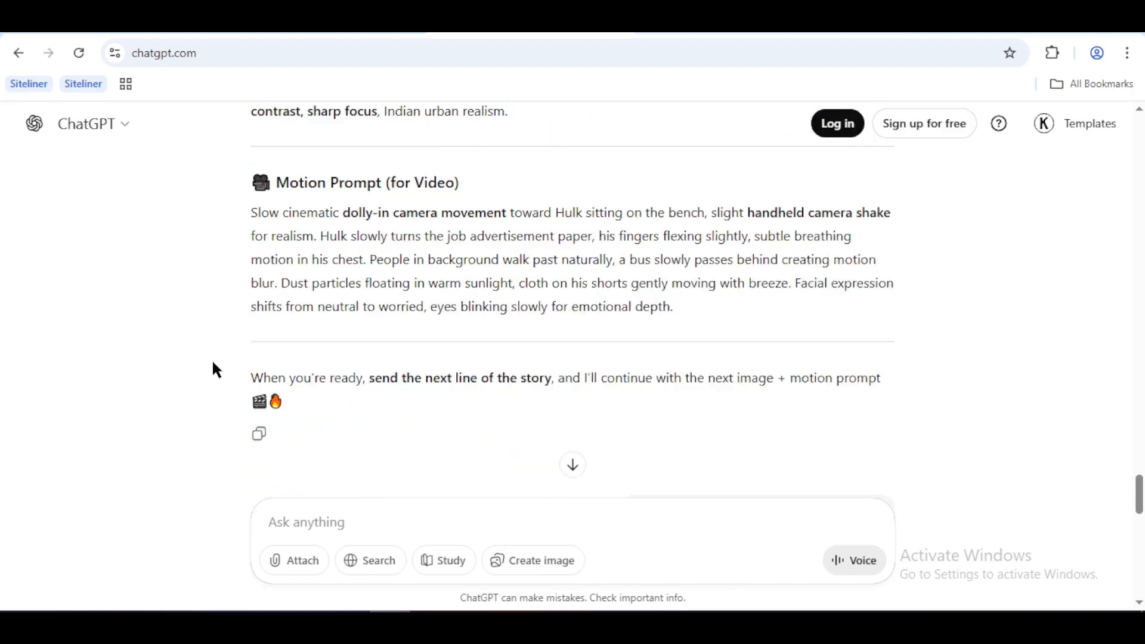
pyautogui.scroll(1, 212, 370)
pyautogui.scroll(6, 213, 365)
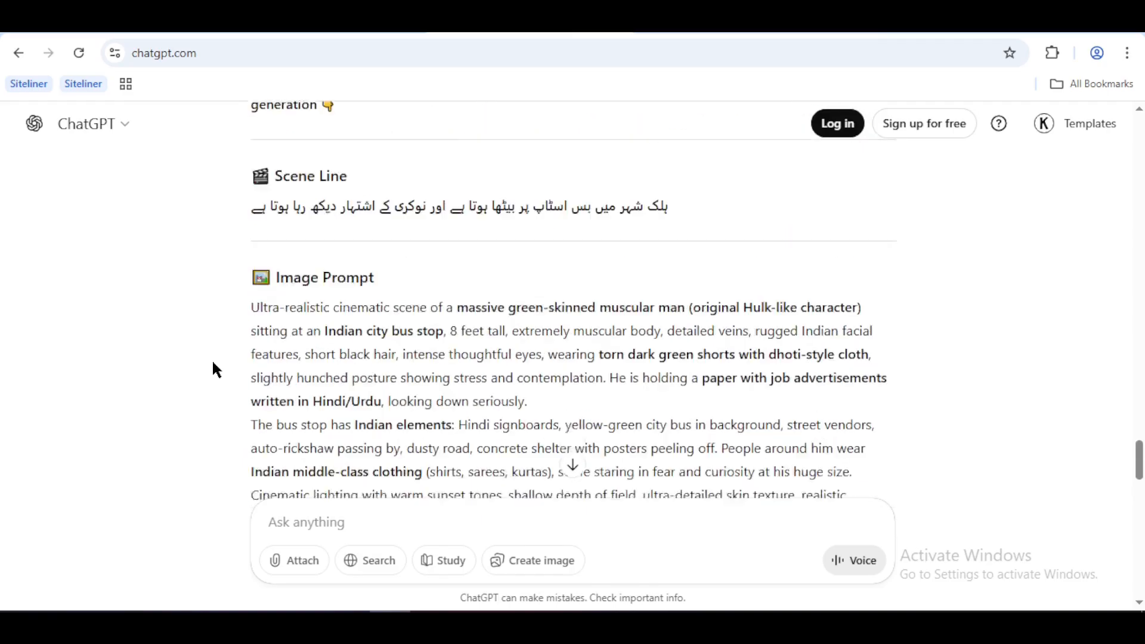
pyautogui.scroll(-1, 214, 365)
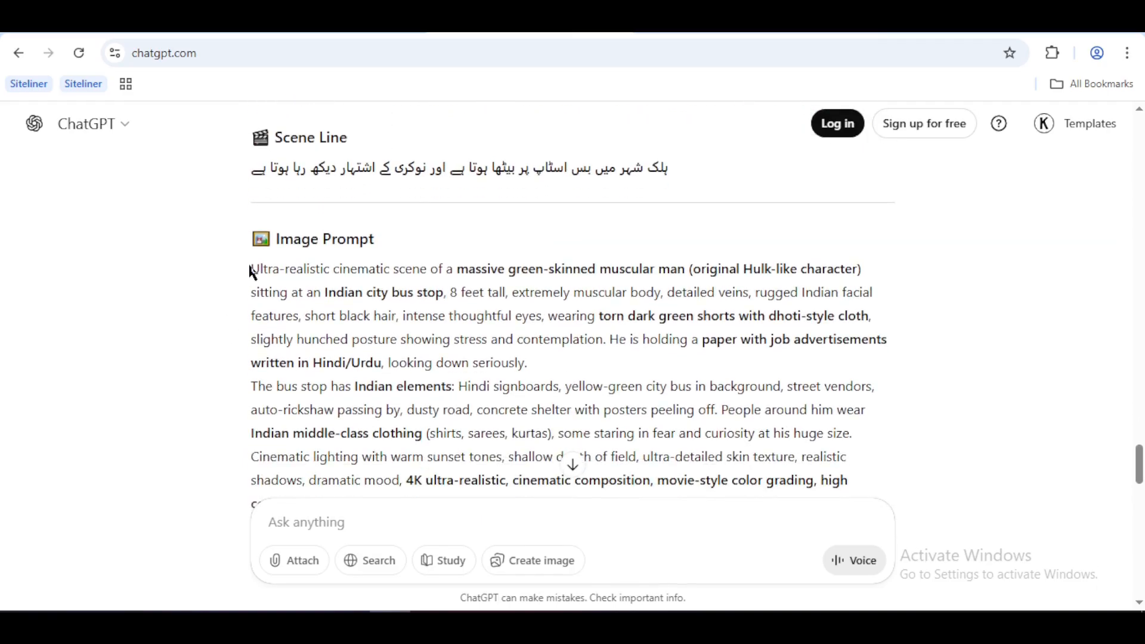
pyautogui.moveTo(251, 272); pyautogui.dragTo(488, 348)
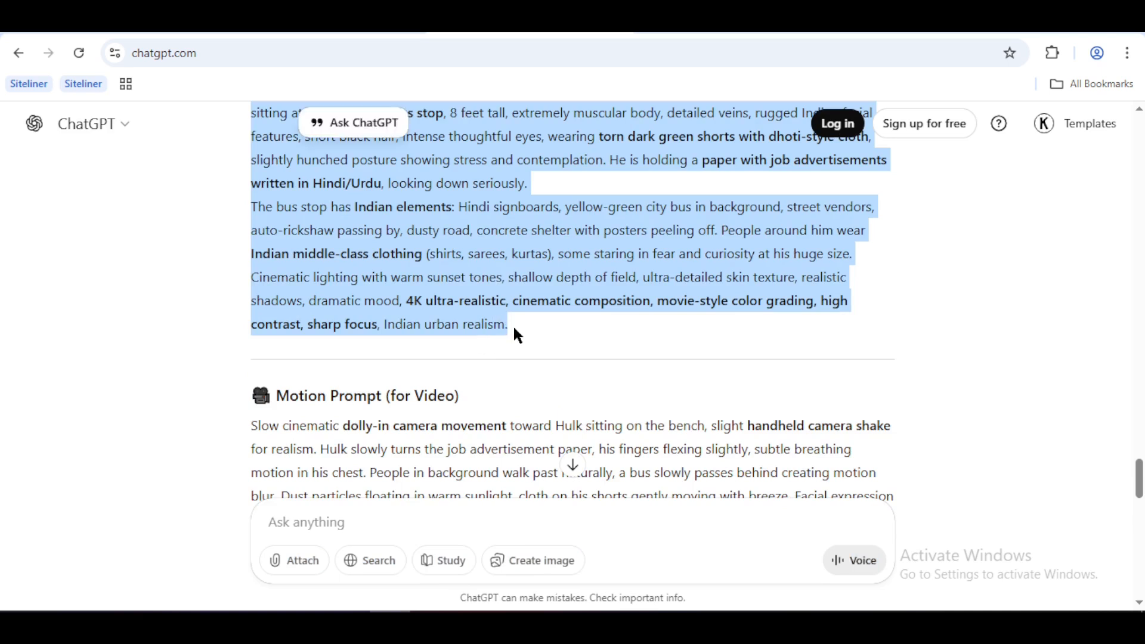
pyautogui.rightClick(454, 238)
pyautogui.click(483, 261)
# Step: Switch to the other browser window, search for imagefx in a new tab, and launch Whisk from Labs.google/fx
pyautogui.click(249, 33)
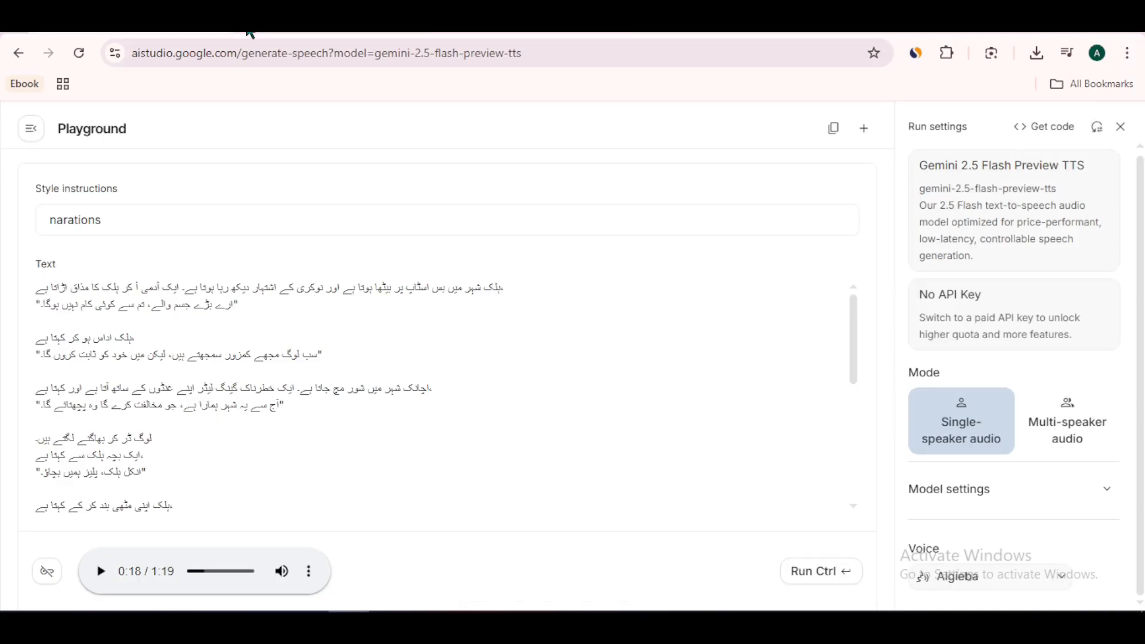
pyautogui.hotkey('ctrl', 't')
pyautogui.click(251, 51)
pyautogui.write('imagefx')
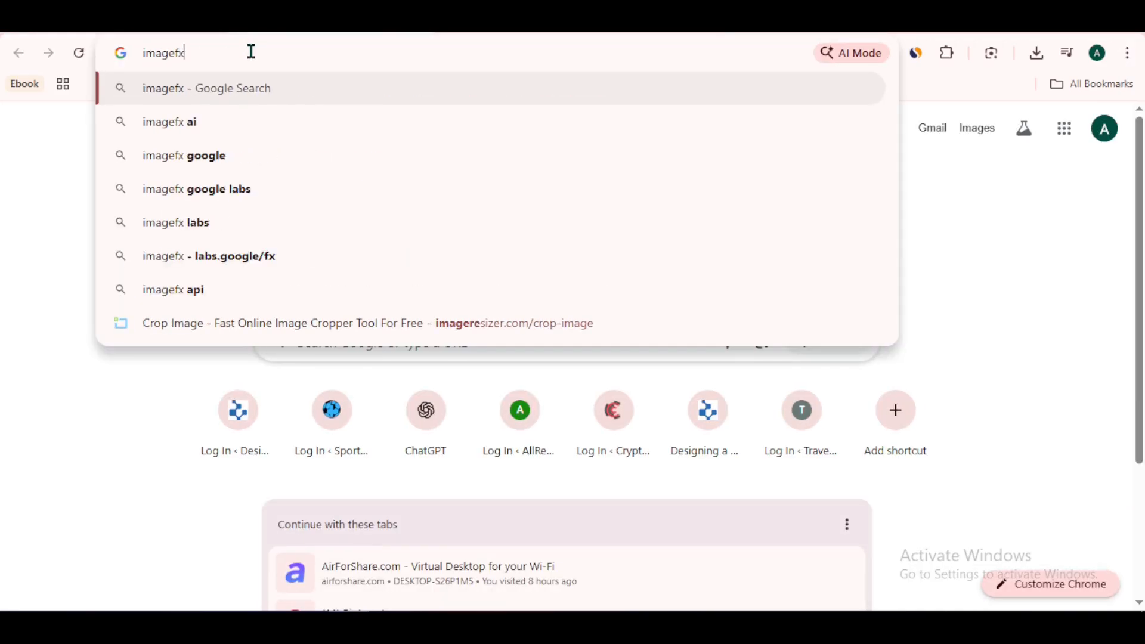
pyautogui.press('Return')
pyautogui.click(230, 296)
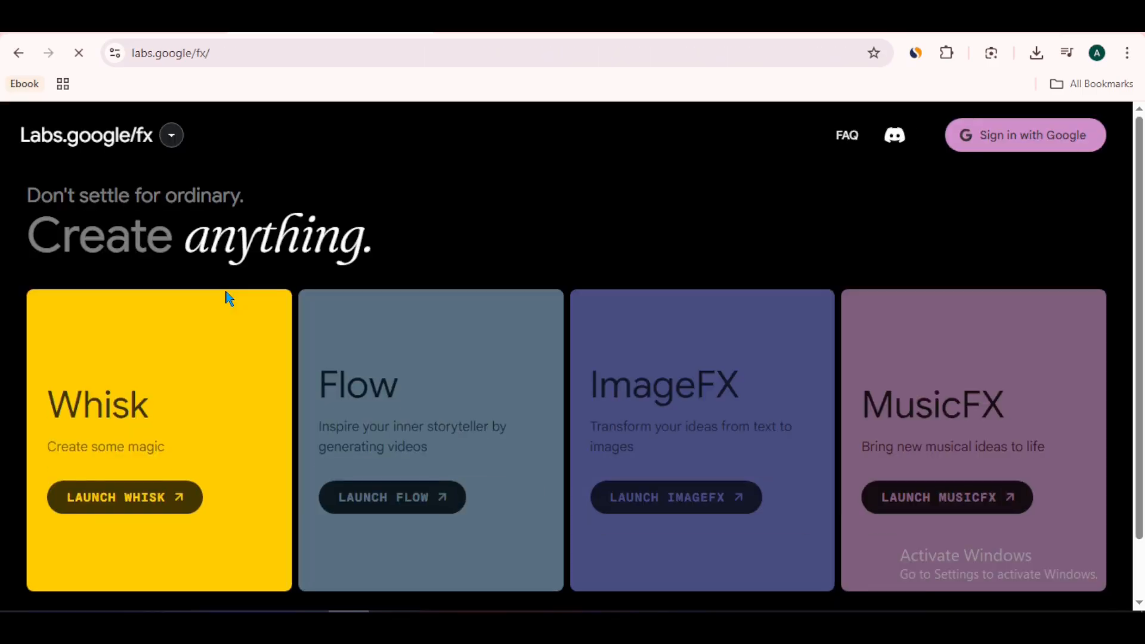
pyautogui.click(133, 505)
pyautogui.click(578, 334)
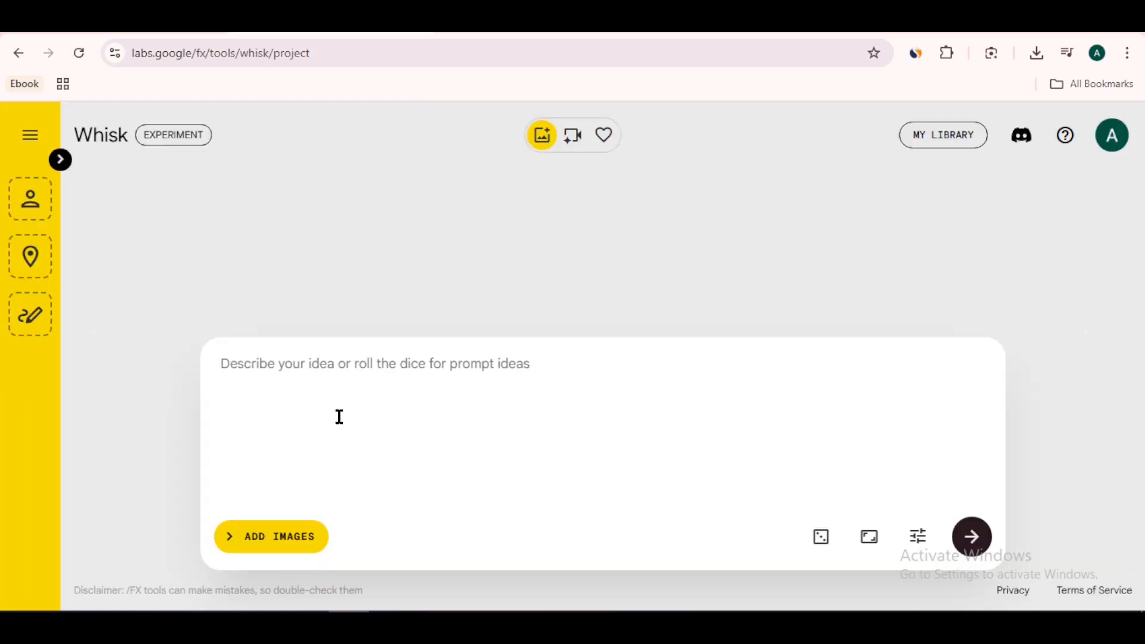
# Step: Paste the first scene's image prompt into Whisk, check that the aspect ratio is 16:9 landscape, and generate the images
pyautogui.rightClick(367, 360)
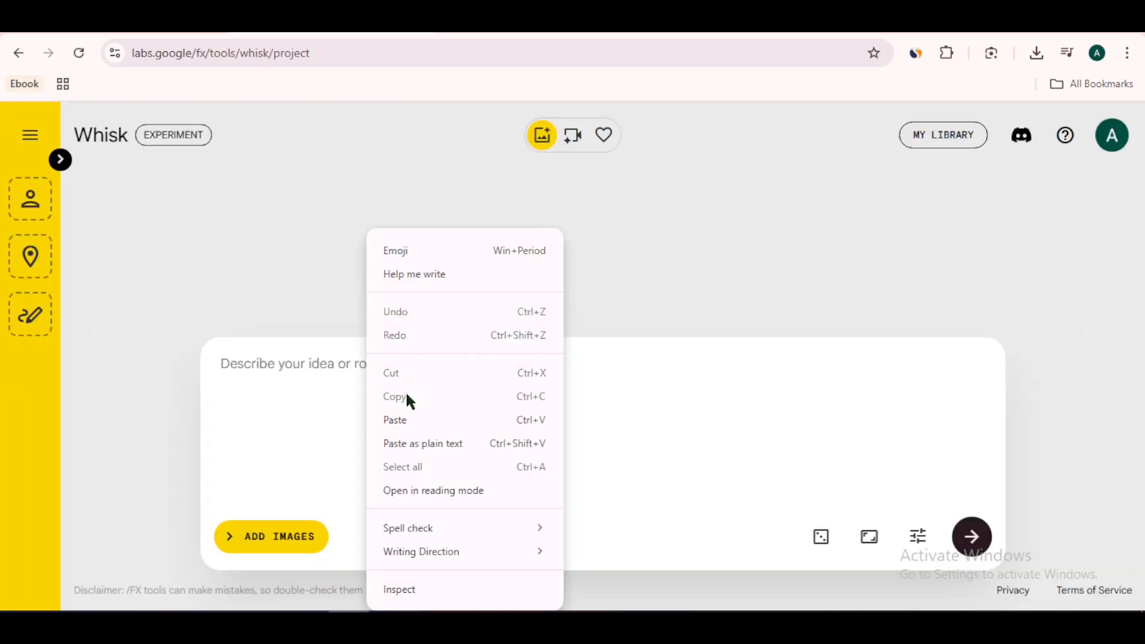
pyautogui.click(414, 419)
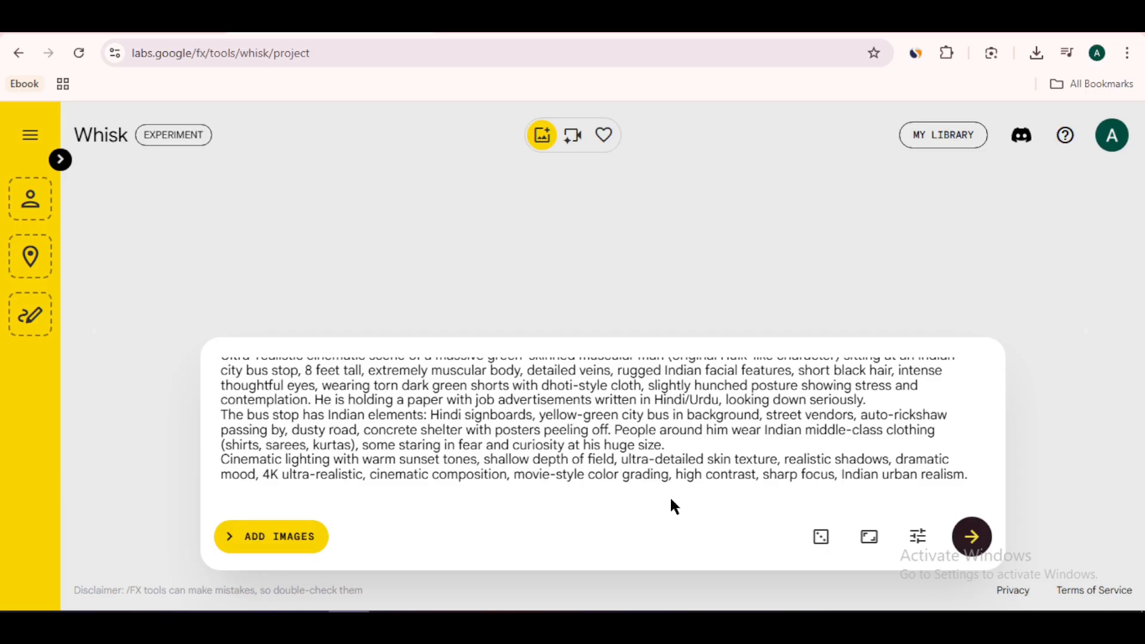
pyautogui.click(869, 537)
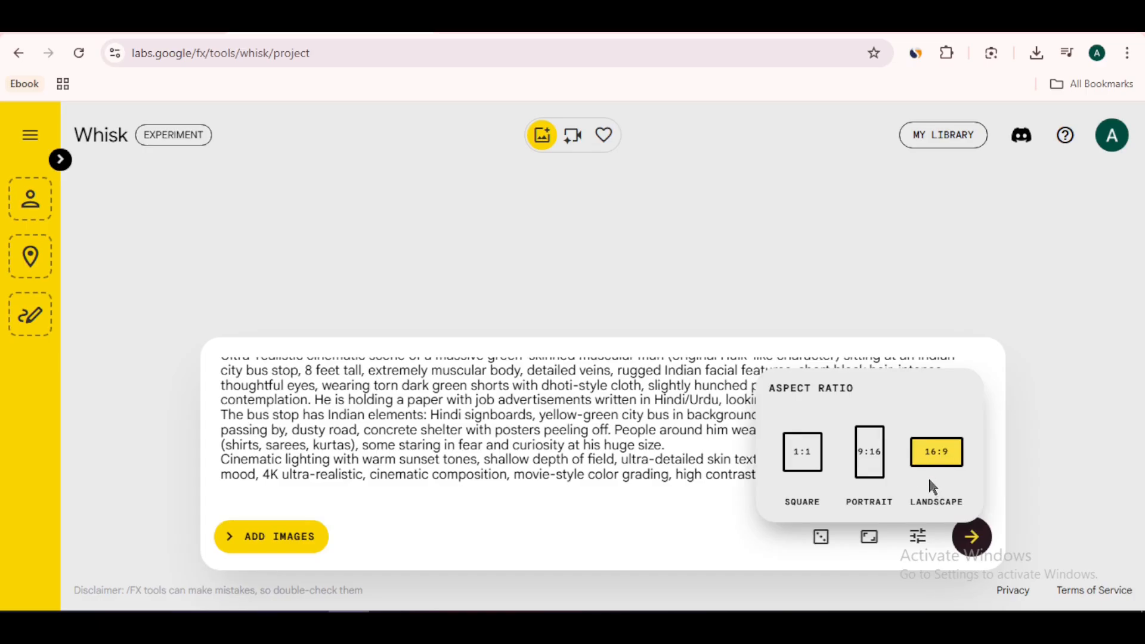
pyautogui.click(707, 460)
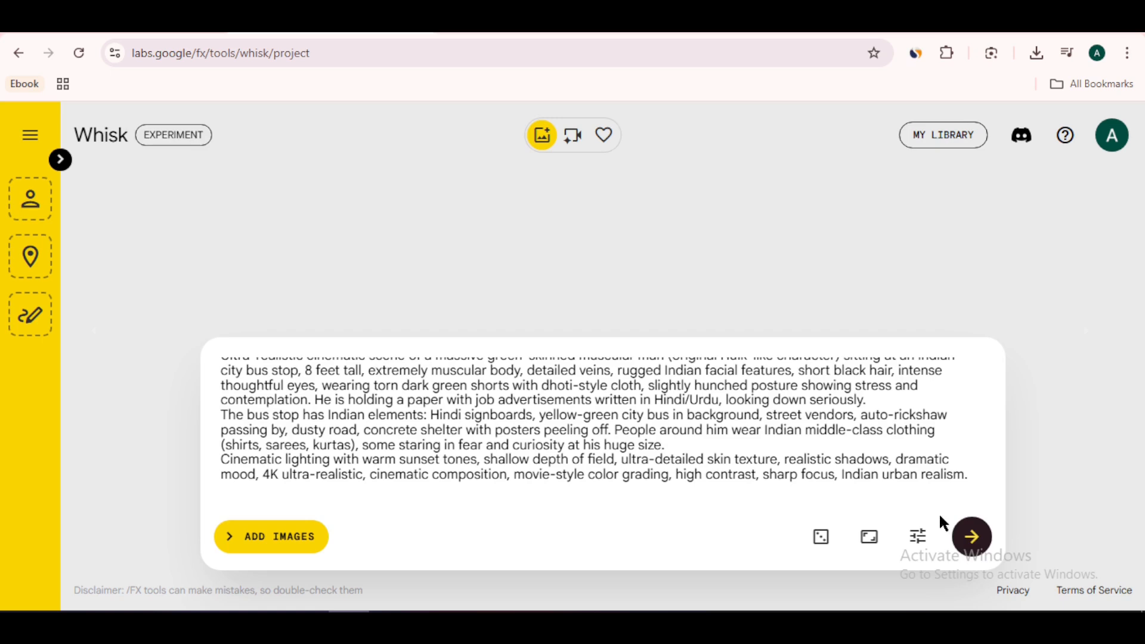
pyautogui.click(971, 537)
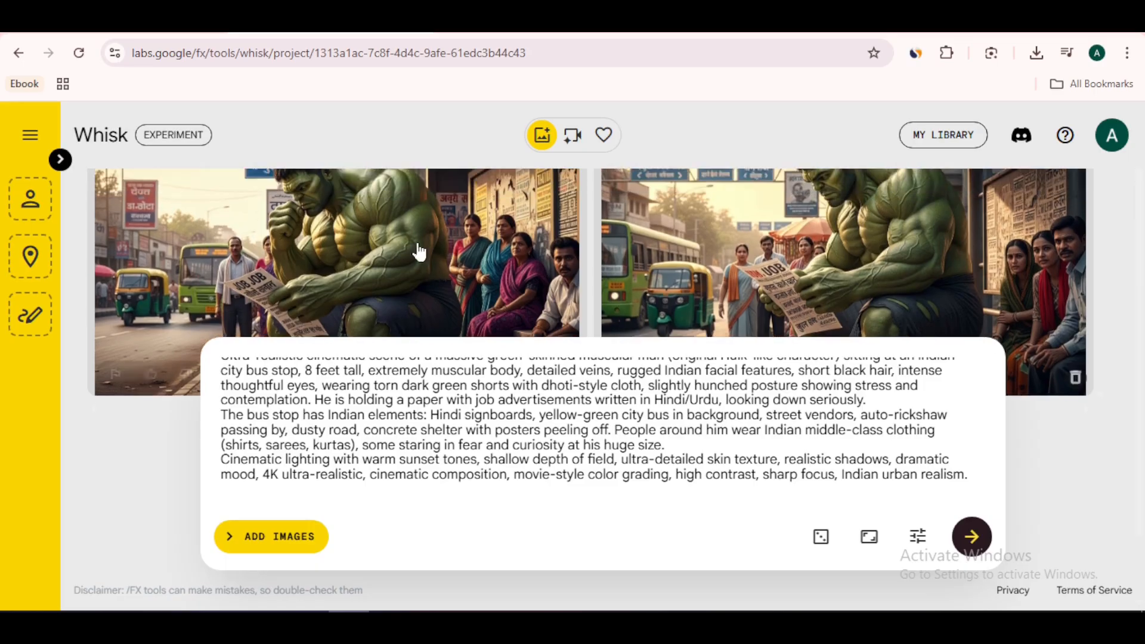
# Step: Inspect an enlarged view of the first generated bus stop image, close it, and download the image as "halk 1" in JPEG format
pyautogui.click(482, 253)
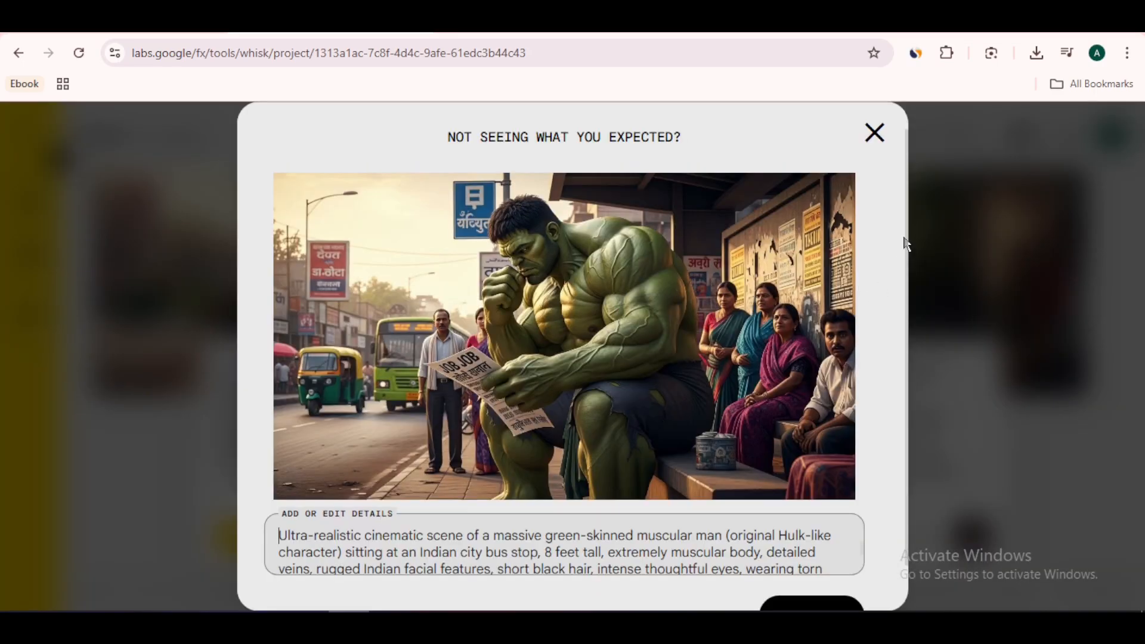
pyautogui.scroll(-2, 907, 298)
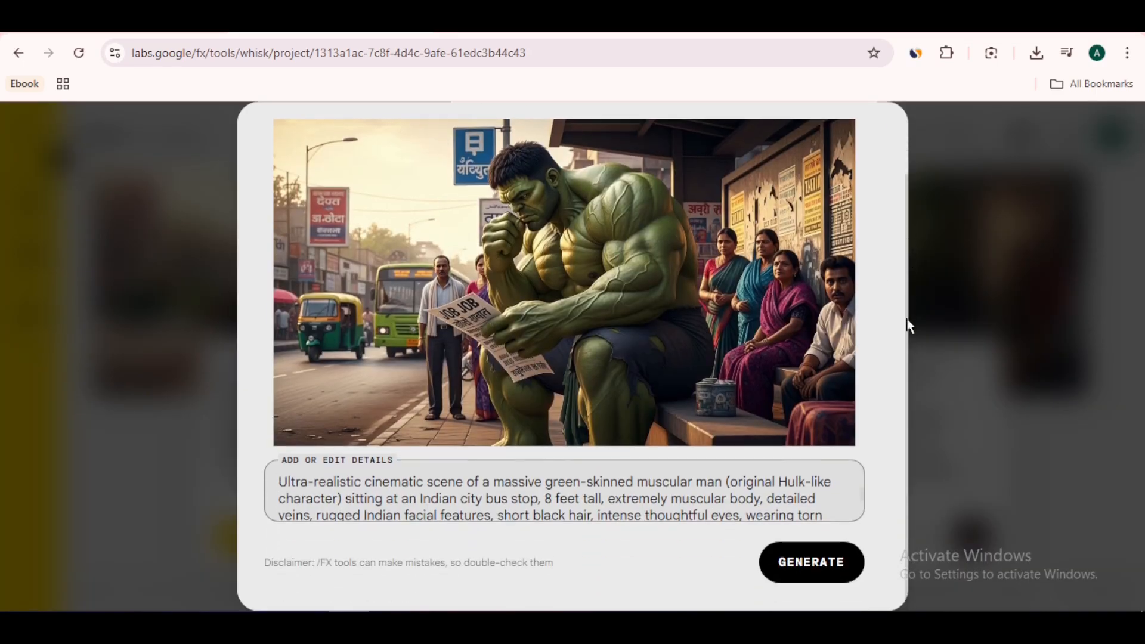
pyautogui.scroll(2, 907, 291)
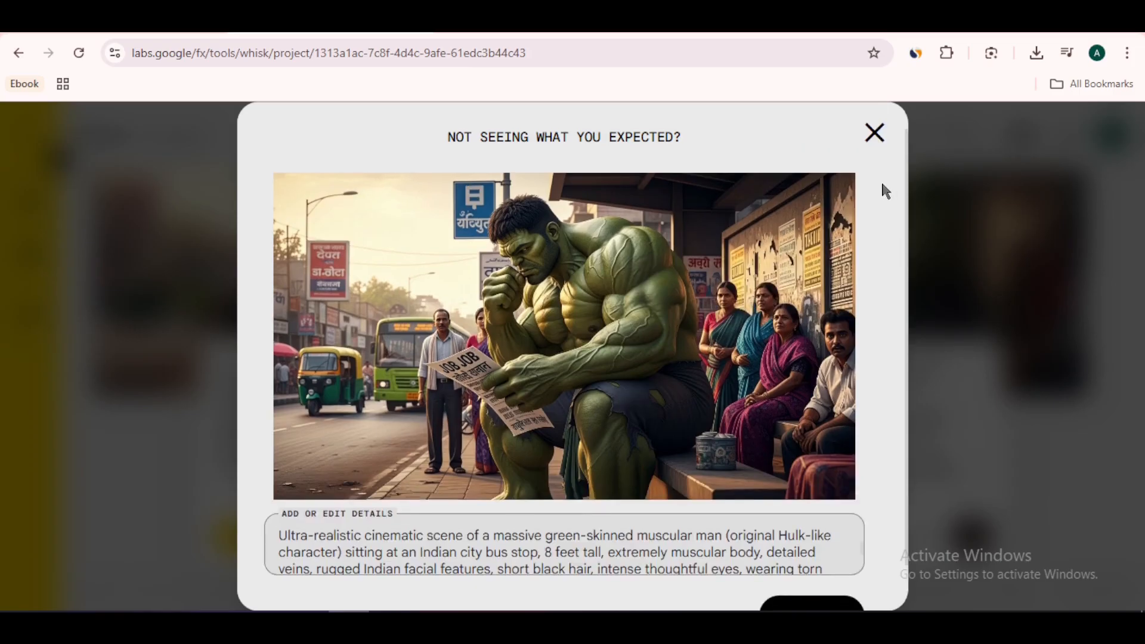
pyautogui.scroll(-2, 909, 299)
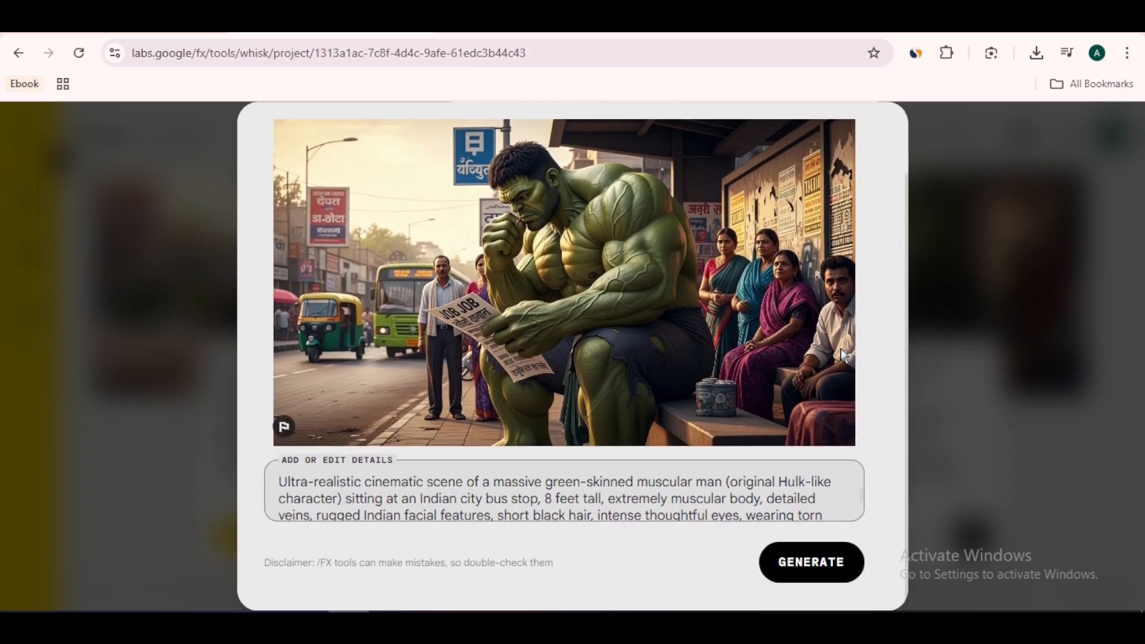
pyautogui.press('Escape')
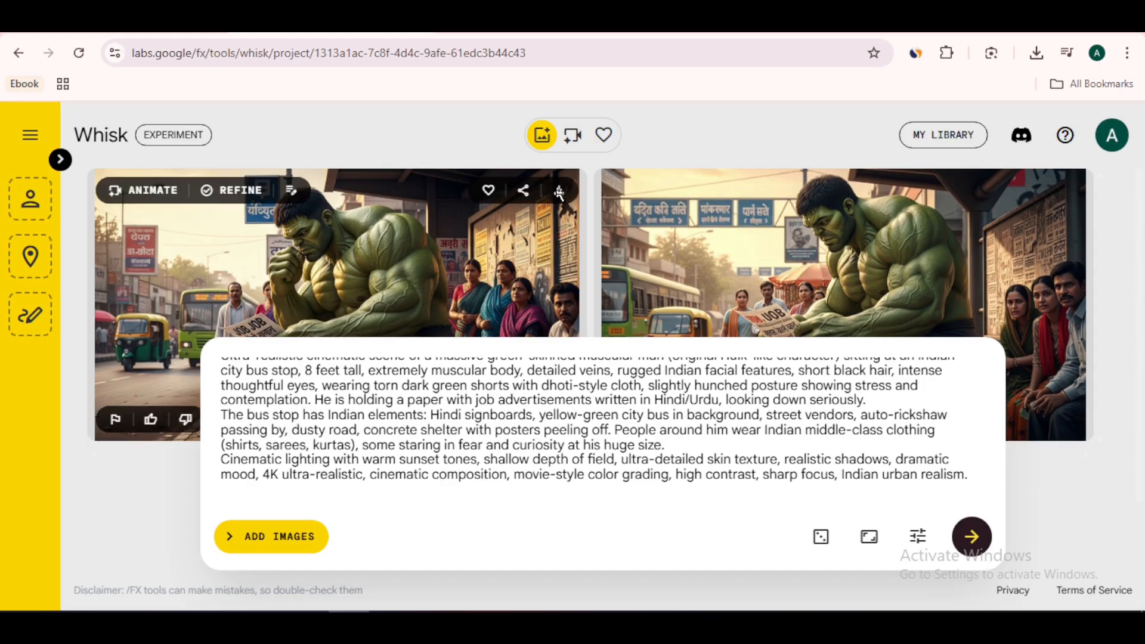
pyautogui.click(559, 192)
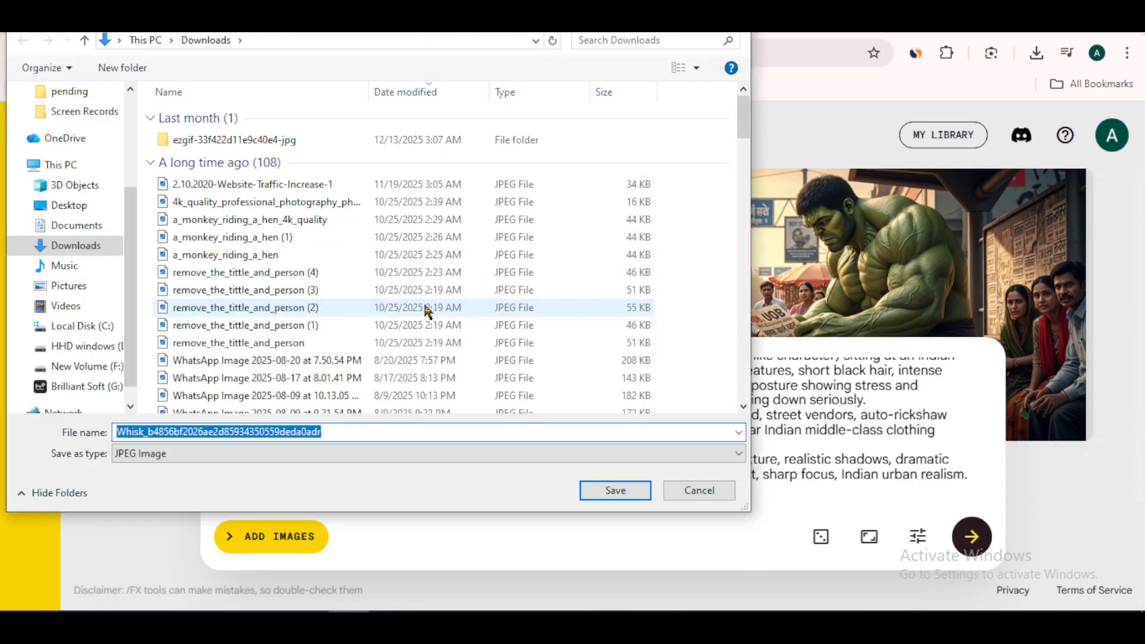
pyautogui.write('halk 1')
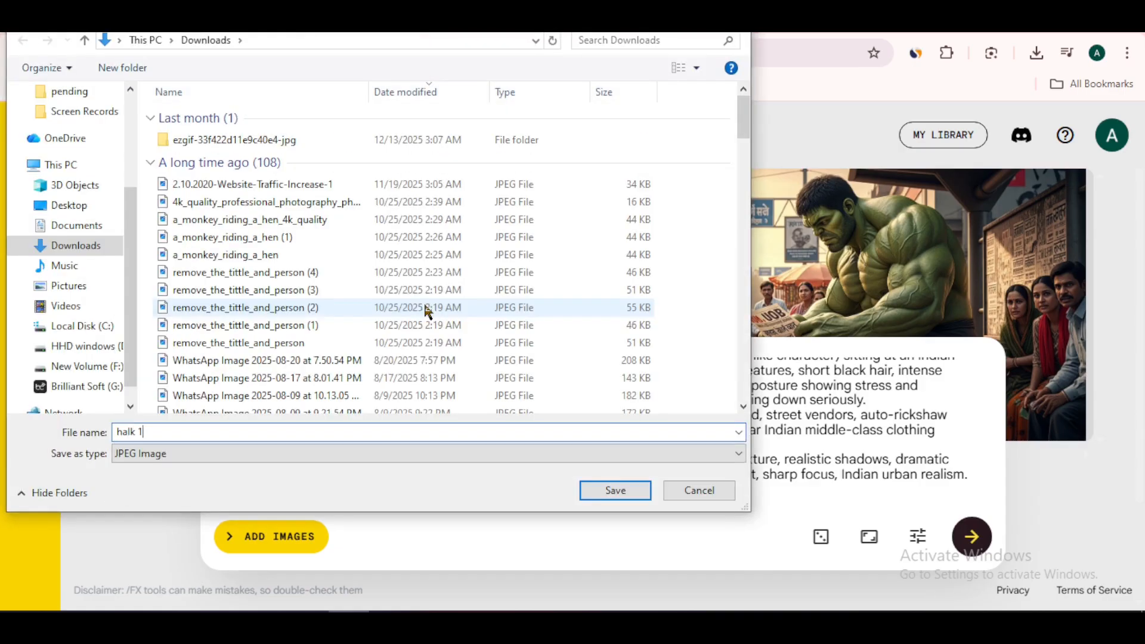
pyautogui.click(599, 490)
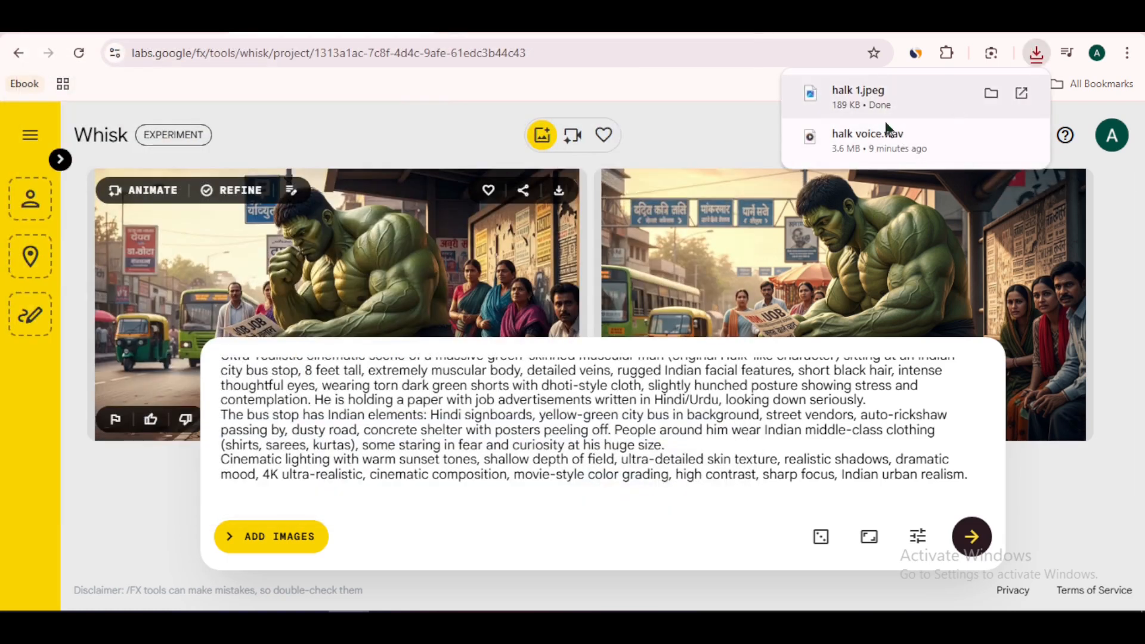
# Step: Switch to the ChatGPT conversation and copy the second scene's image prompt, where a thin man points and laughs at Hulk
pyautogui.moveTo(391, 612)
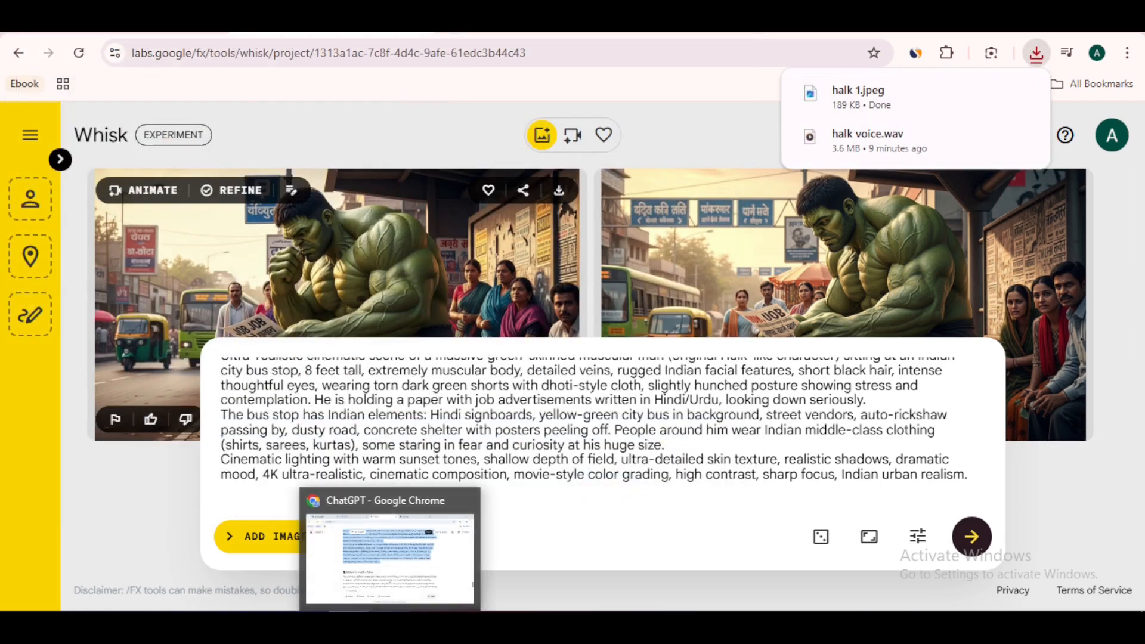
pyautogui.click(390, 587)
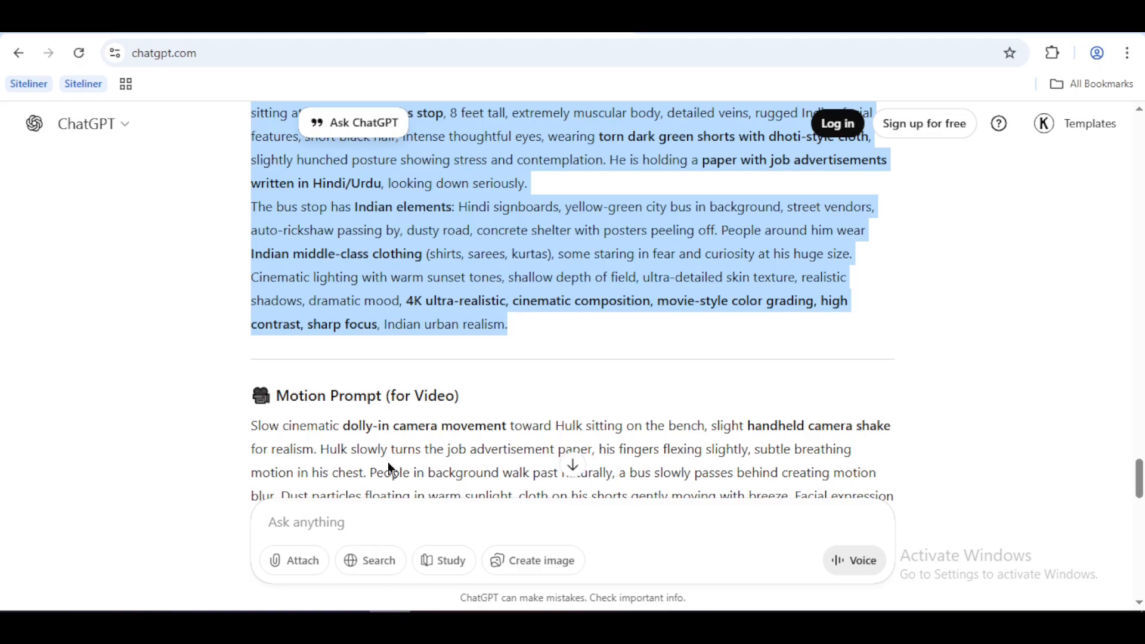
pyautogui.click(248, 439)
pyautogui.scroll(-10, 248, 439)
pyautogui.moveTo(248, 440); pyautogui.dragTo(818, 301)
# Step: Return to Whisk, replace the existing prompt with the copied mocking-man image prompt, and generate the images
pyautogui.moveTo(346, 611)
pyautogui.click(290, 542)
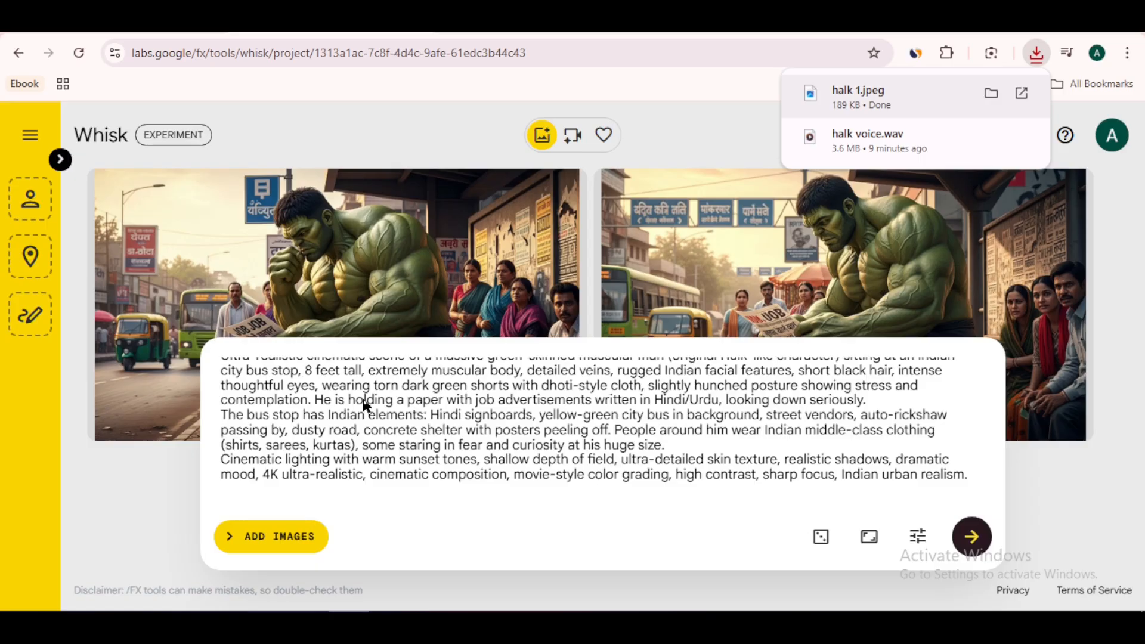
pyautogui.click(439, 381)
pyautogui.hotkey('ctrl', 'a')
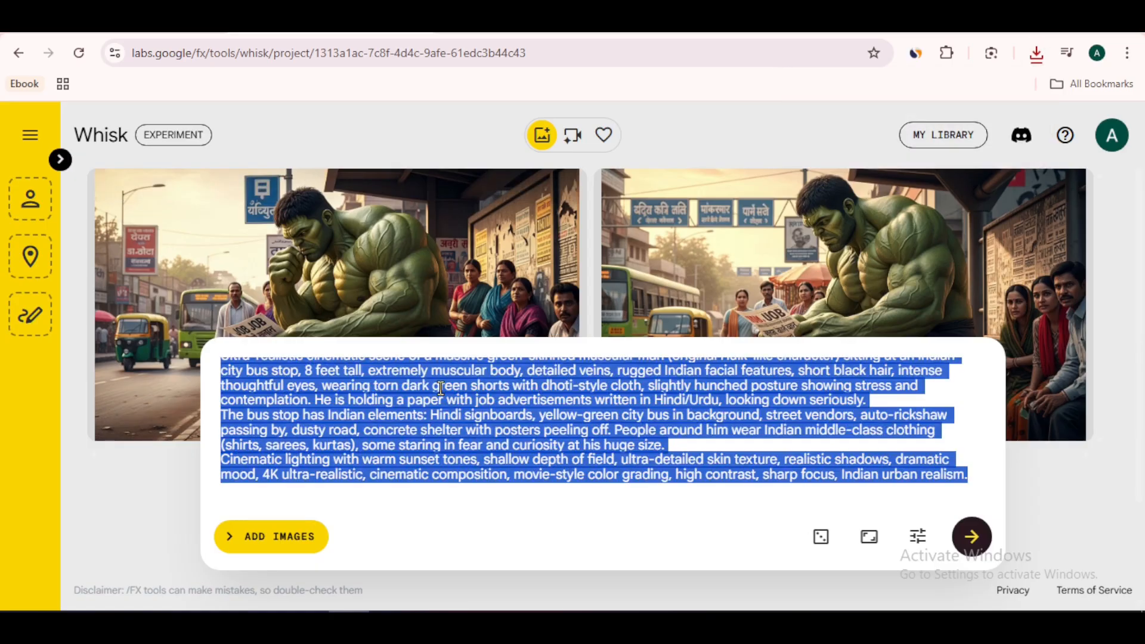
pyautogui.hotkey('ctrl', 'v')
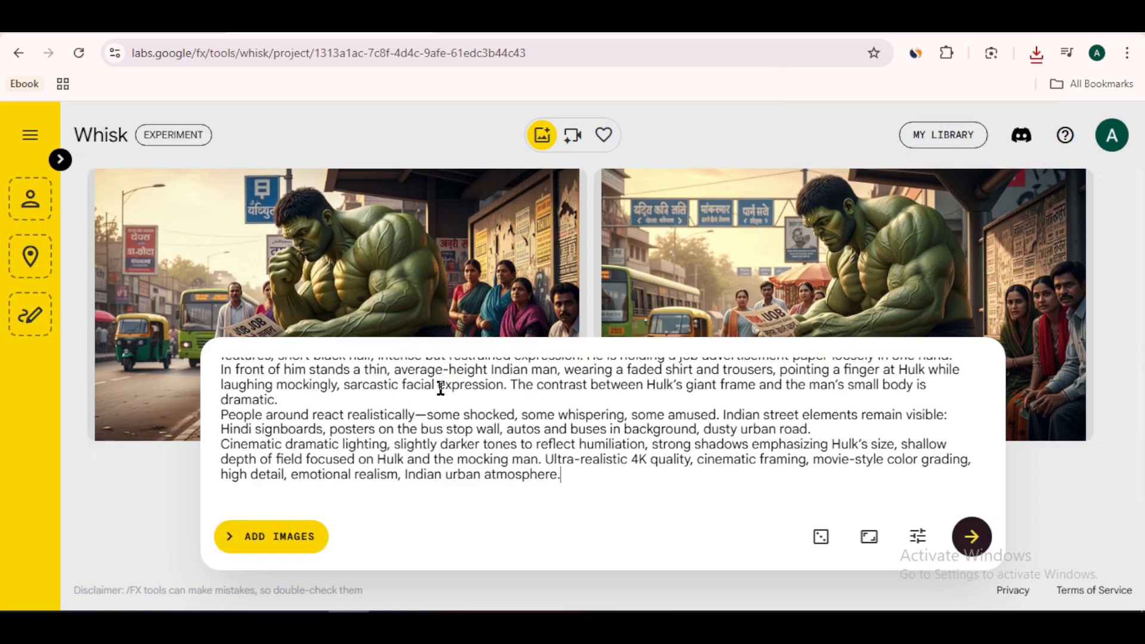
pyautogui.click(970, 539)
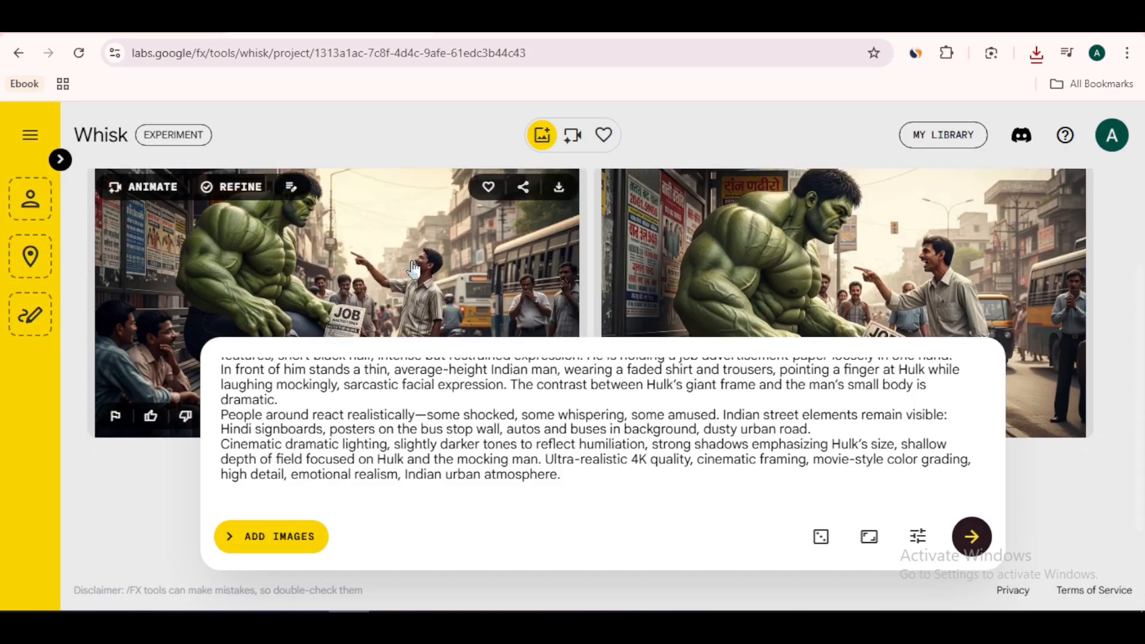
# Step: Preview the first generated image of the man mocking Hulk, close it, and download the image as "halk 2" in JPEG format
pyautogui.click(413, 269)
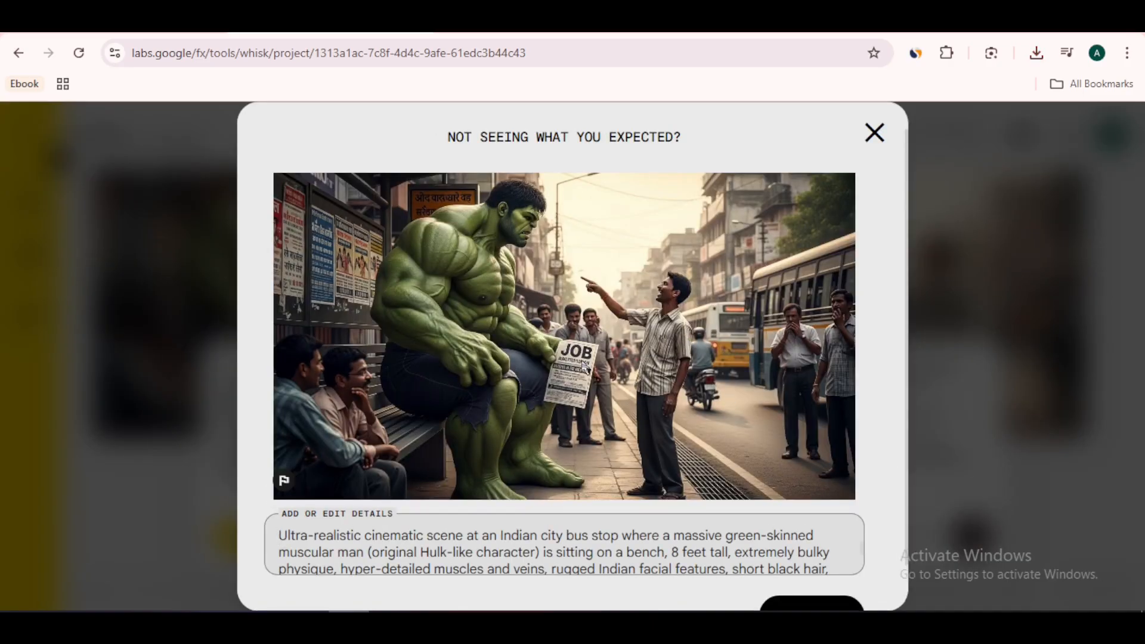
pyautogui.click(873, 133)
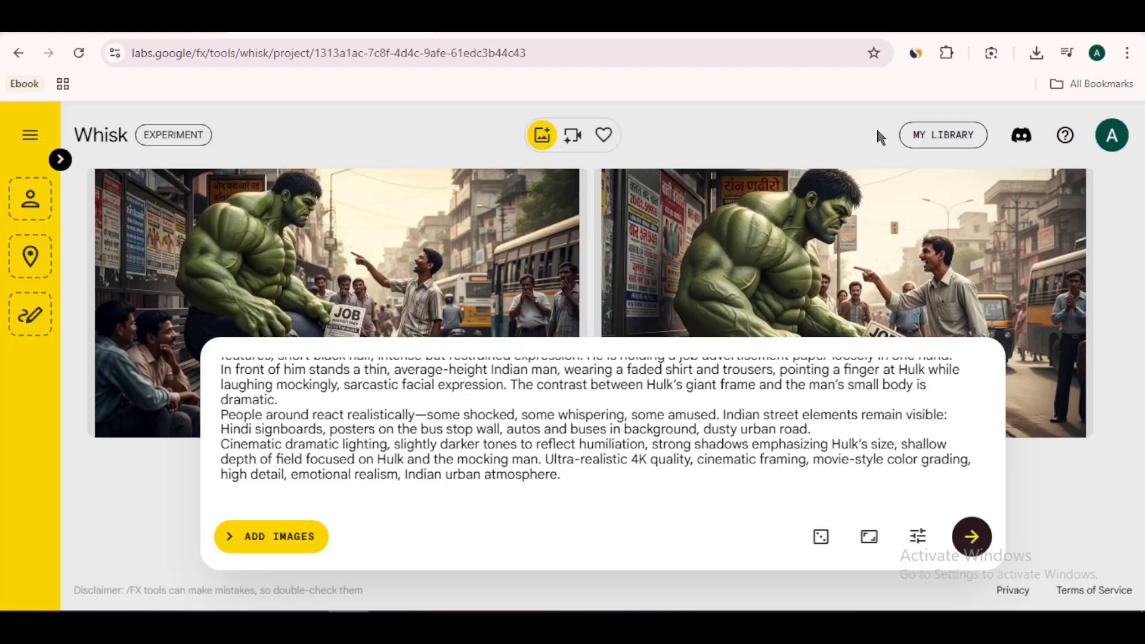
pyautogui.moveTo(514, 239)
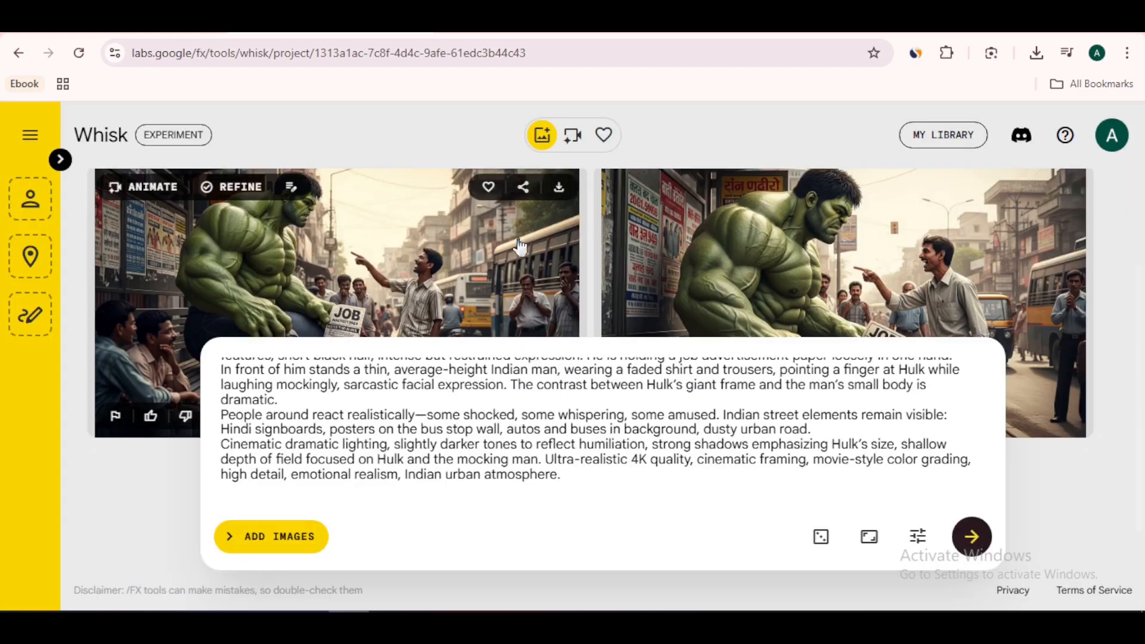
pyautogui.click(561, 188)
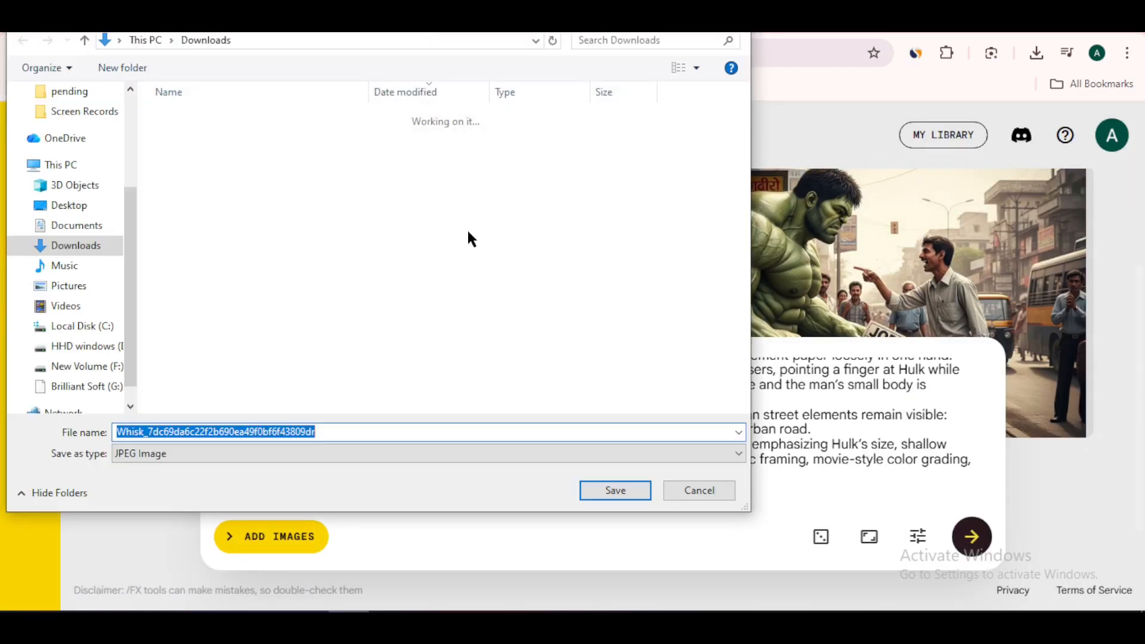
pyautogui.write('hulk 2')
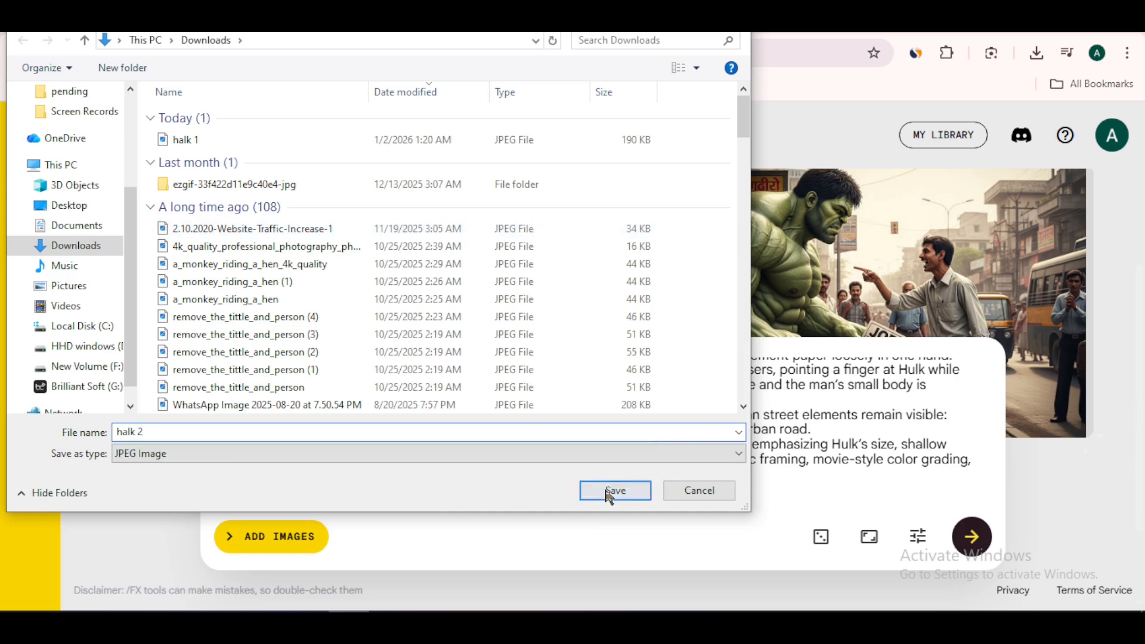
pyautogui.click(597, 490)
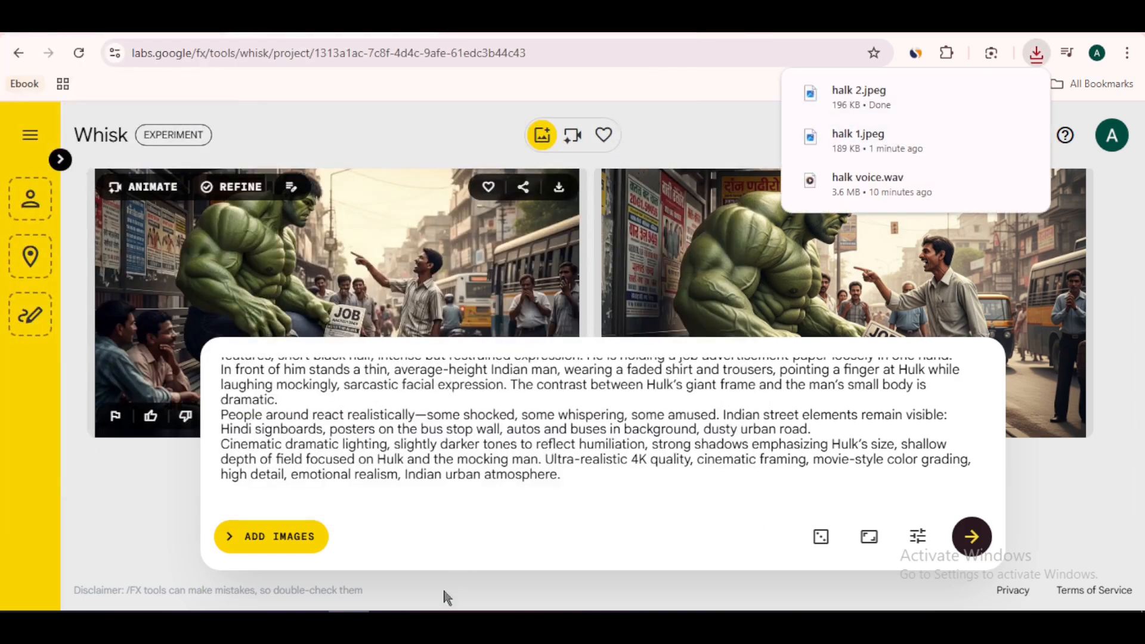
# Step: Open the Whisk image library in a new tab, browse the generated Hulk images, and view the options for one bus stop image
pyautogui.rightClick(935, 135)
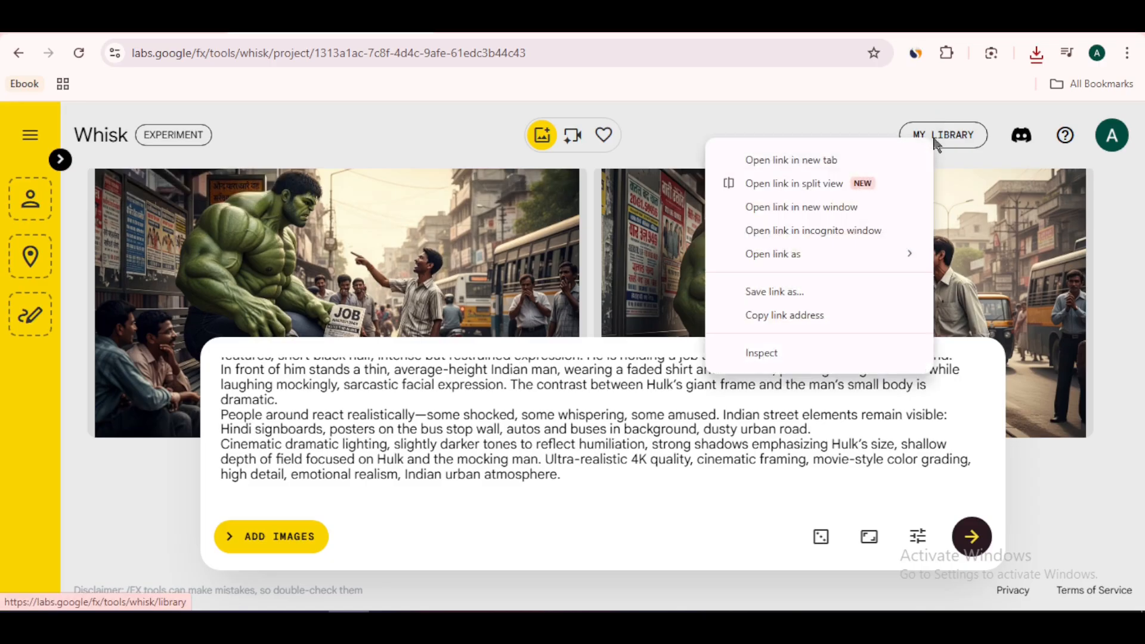
pyautogui.click(861, 166)
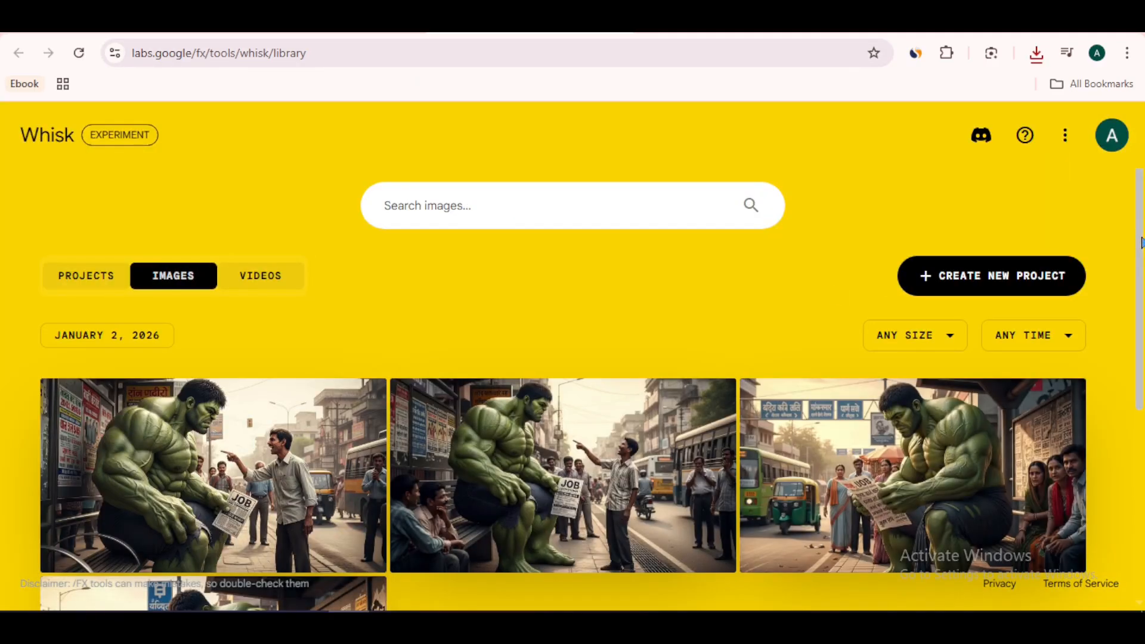
pyautogui.scroll(-3, 1142, 248)
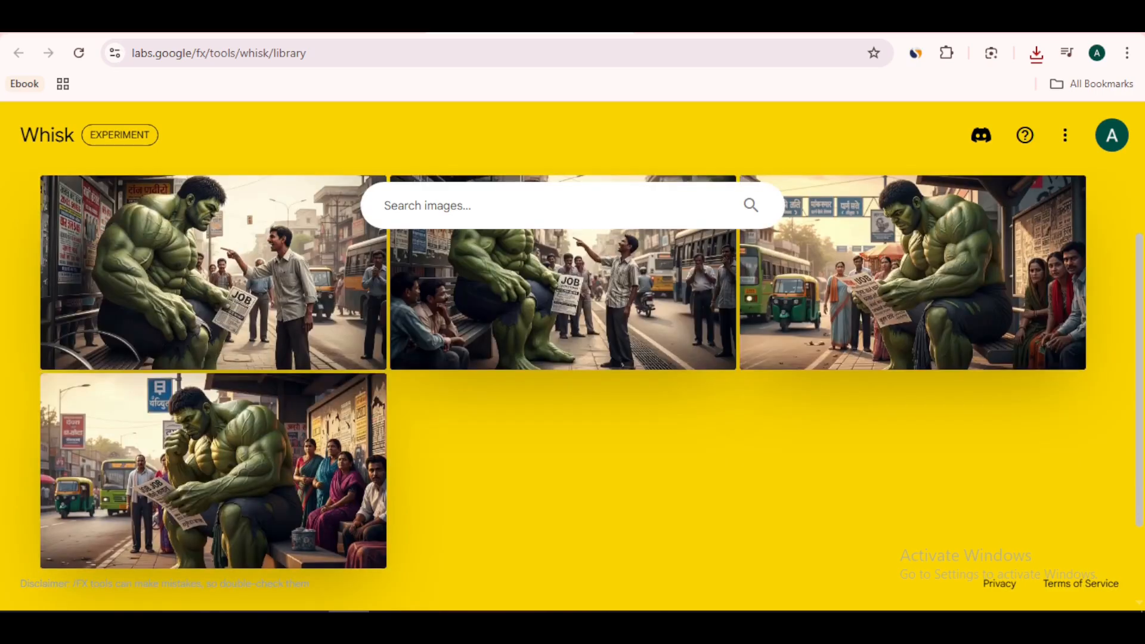
pyautogui.scroll(2, 1142, 305)
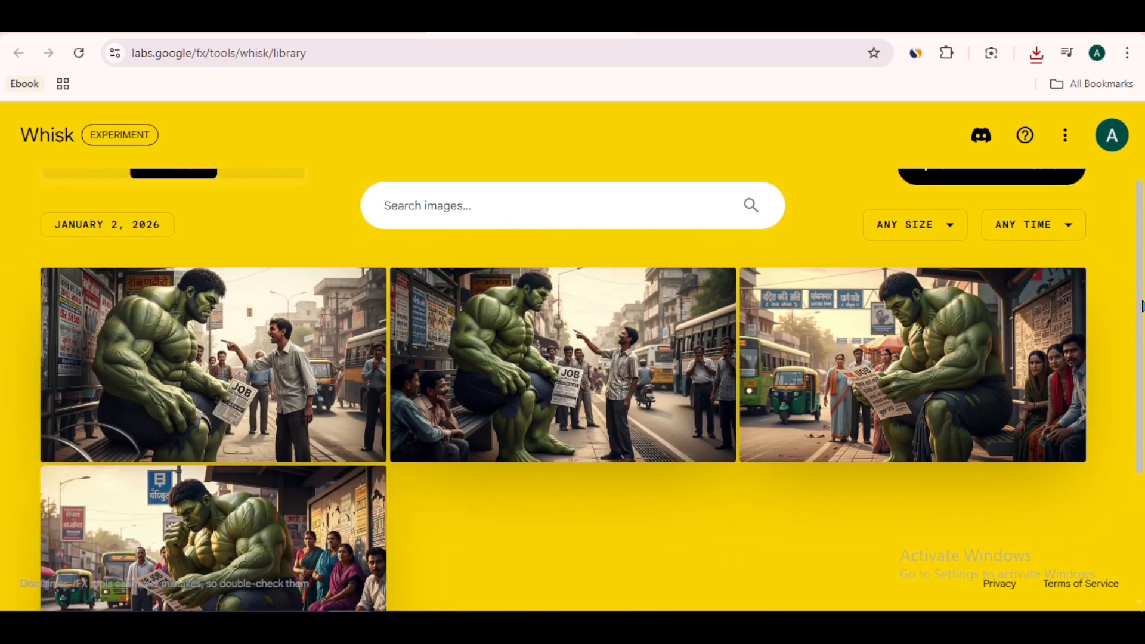
pyautogui.click(1057, 433)
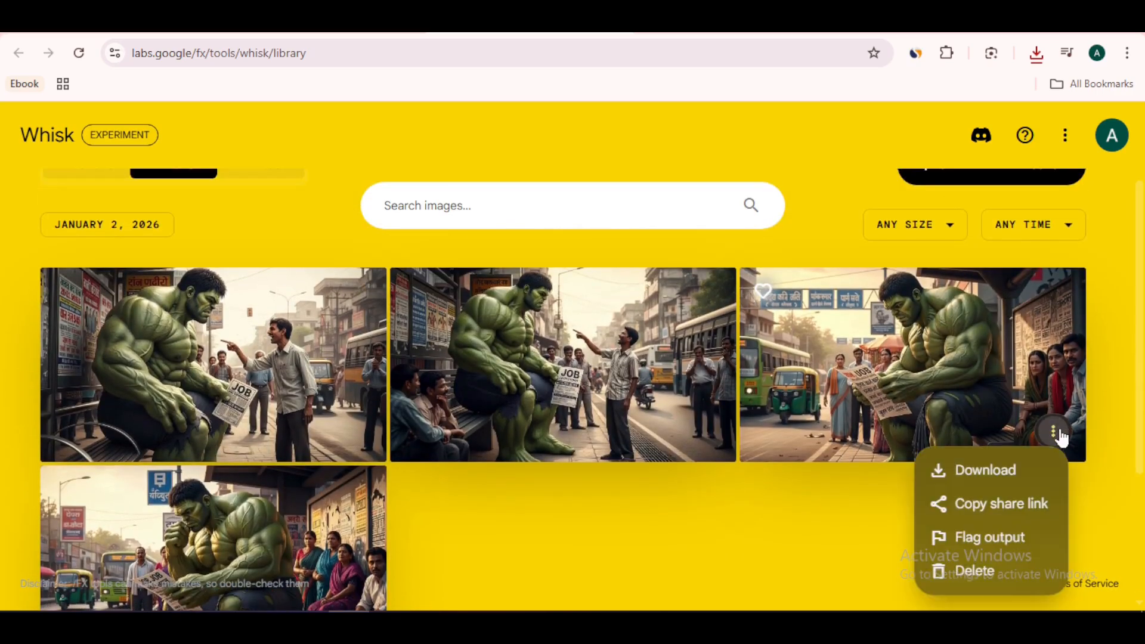
pyautogui.click(777, 499)
# Step: Check the mocking scene's motion prompt in ChatGPT, then open grok.com in the other browser window and go to Imagine's attachment options
pyautogui.click(390, 625)
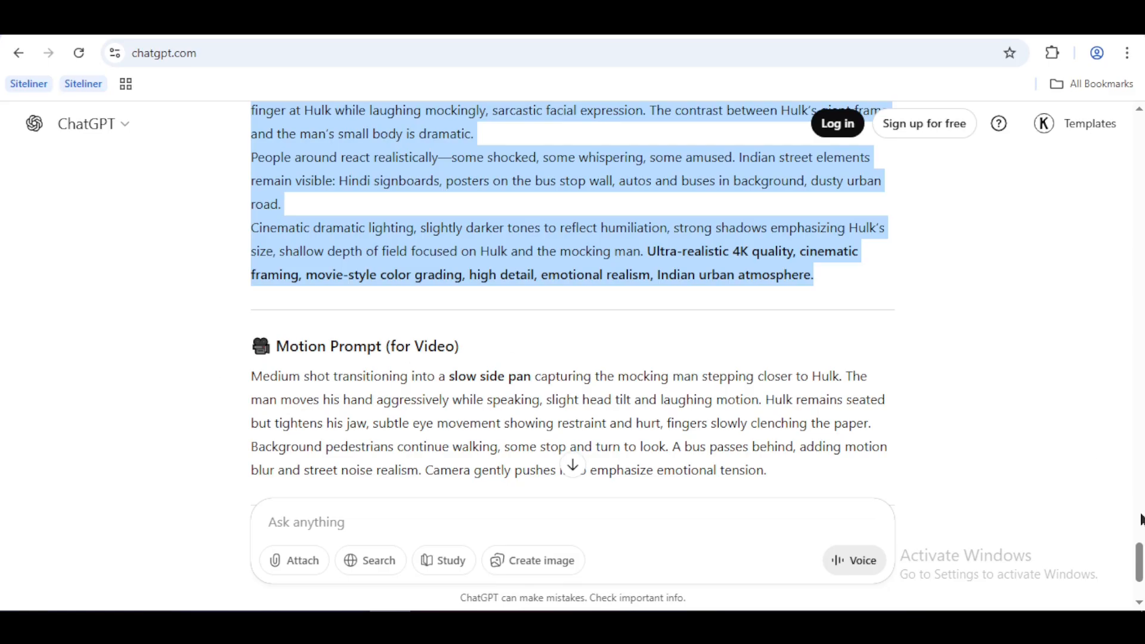
pyautogui.moveTo(1139, 560)
pyautogui.mouseDown()
pyautogui.moveTo(1140, 444)
pyautogui.moveTo(1139, 559)
pyautogui.mouseUp()
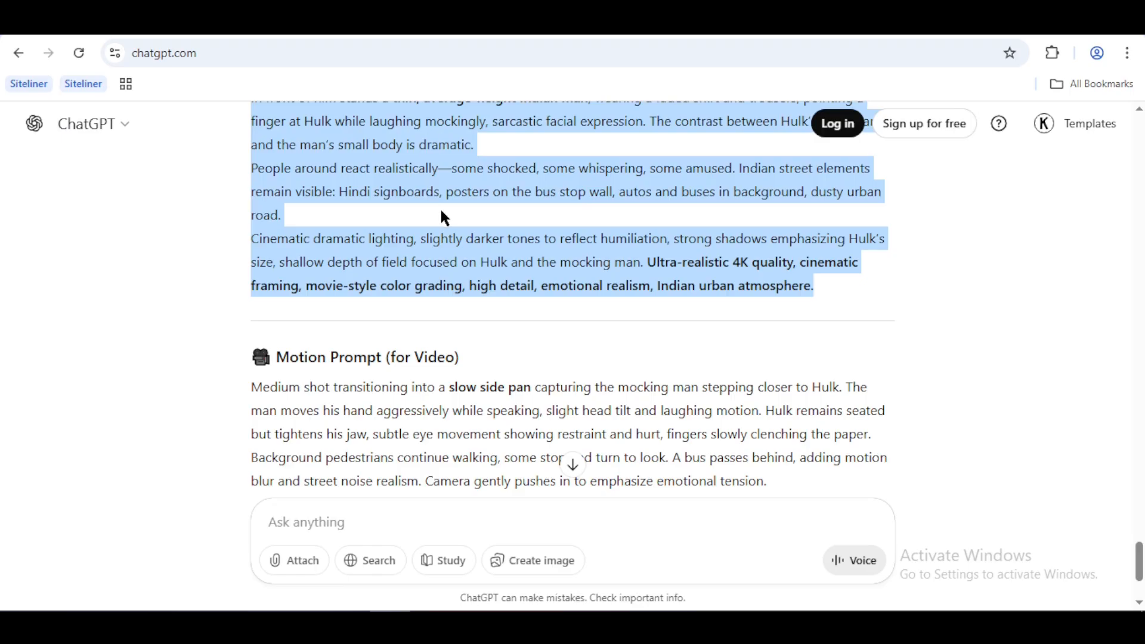
pyautogui.hotkey('alt', 'Tab')
pyautogui.click(619, 56)
pyautogui.write('gr')
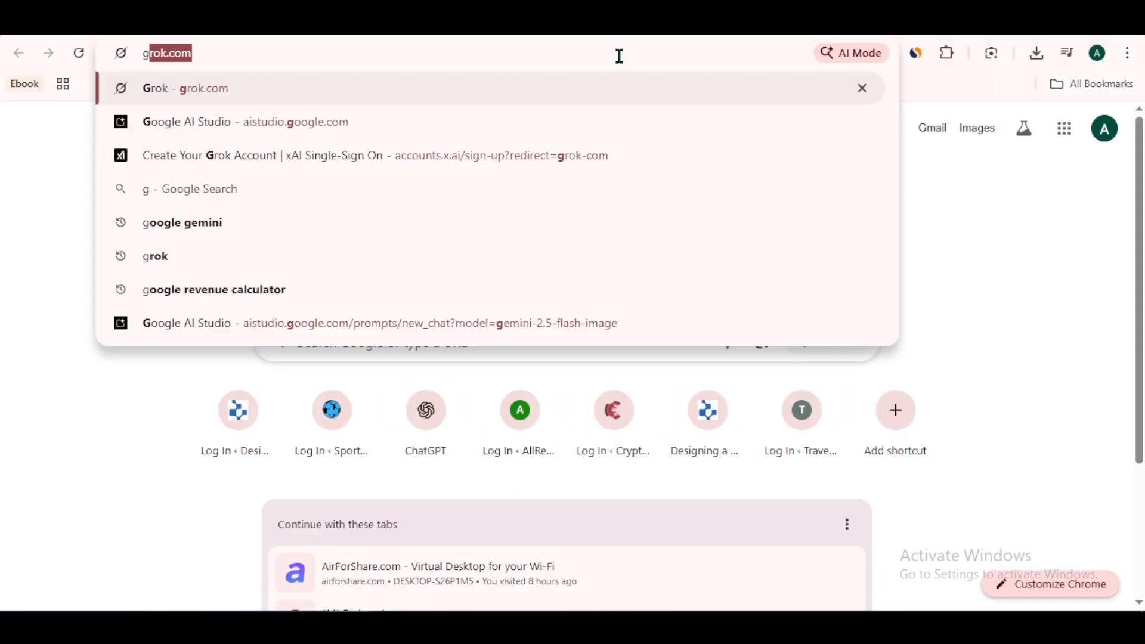
pyautogui.write('ok')
pyautogui.press('Return')
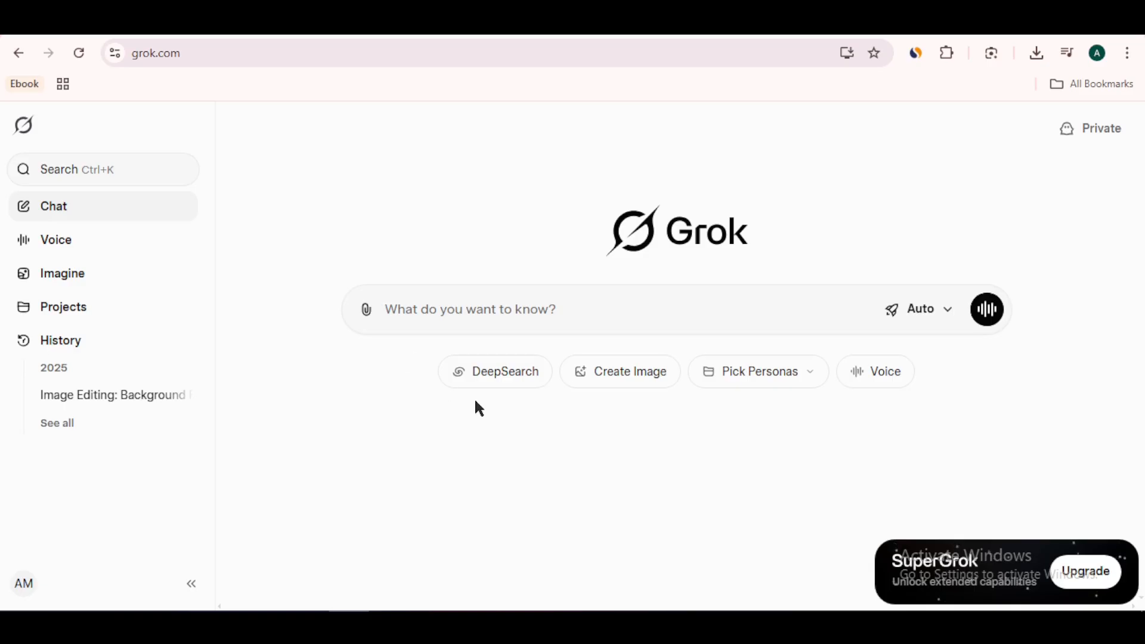
pyautogui.click(120, 281)
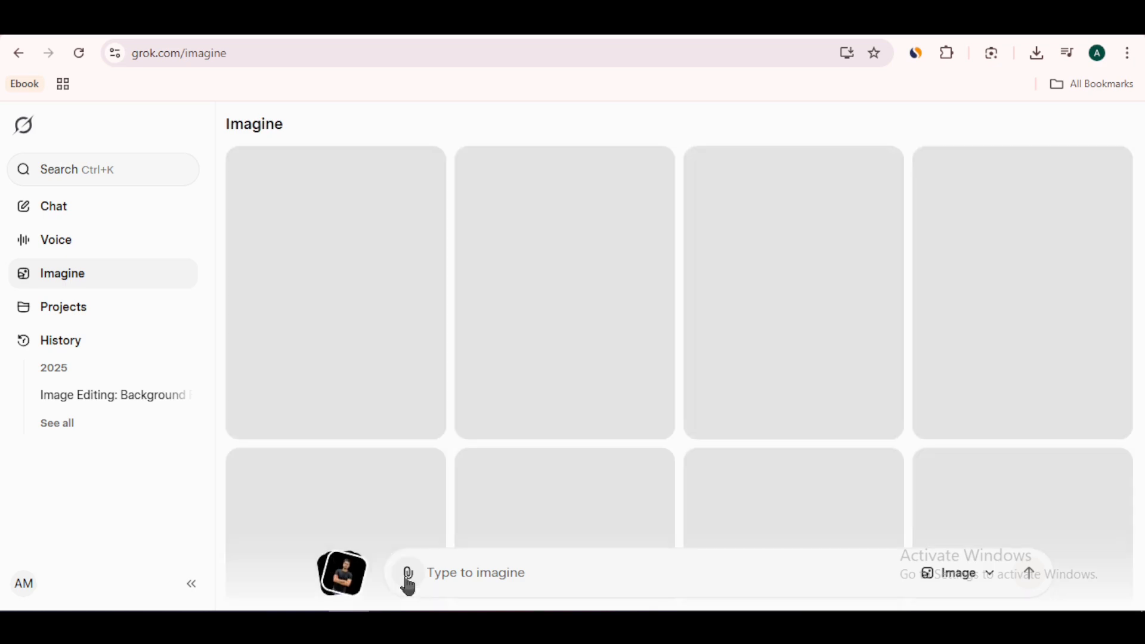
pyautogui.click(407, 574)
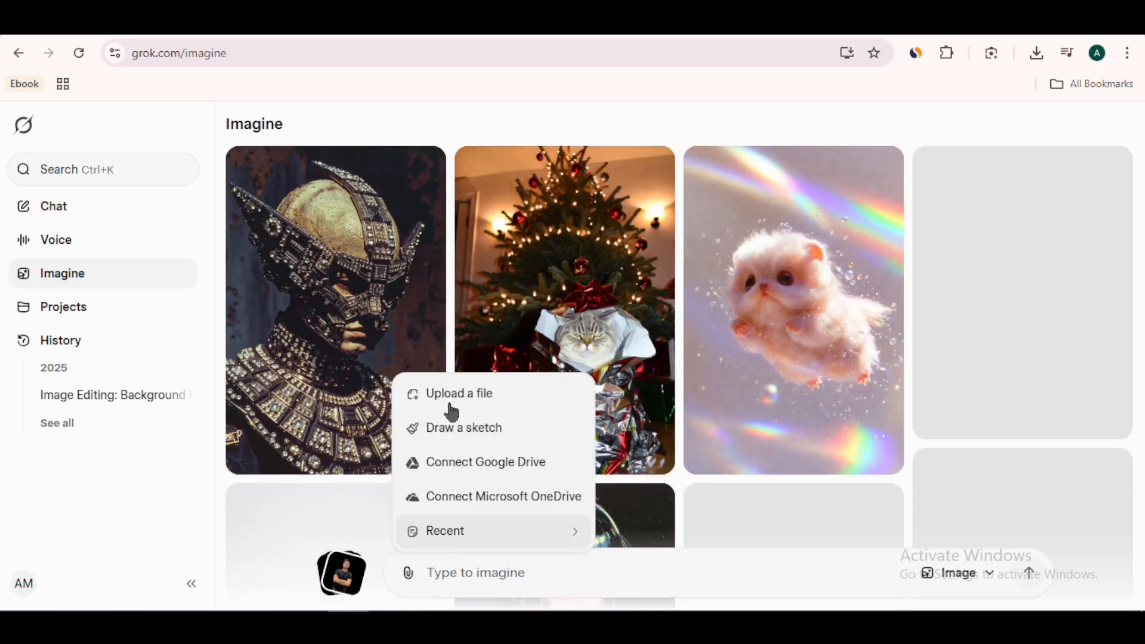
# Step: Switch to the ChatGPT conversation and copy the first scene's motion prompt, beginning with "Slow cinematic dolly-in camera movement"
pyautogui.hotkey('alt', 'Tab')
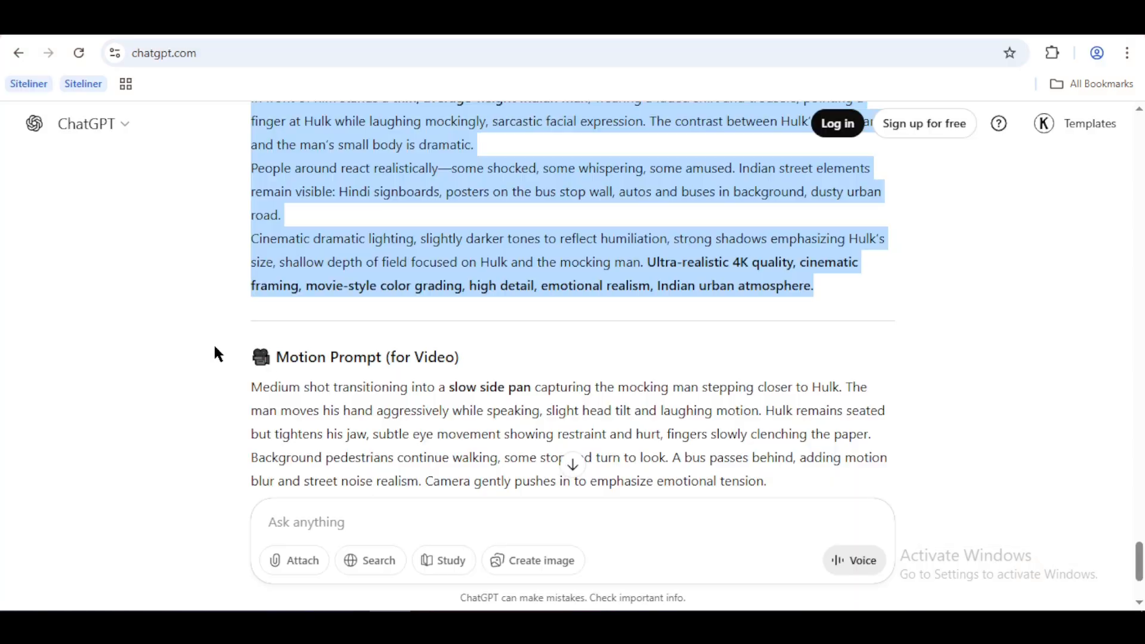
pyautogui.click(229, 388)
pyautogui.scroll(5, 229, 387)
pyautogui.scroll(4, 228, 387)
pyautogui.scroll(-10, 228, 387)
pyautogui.scroll(1, 228, 388)
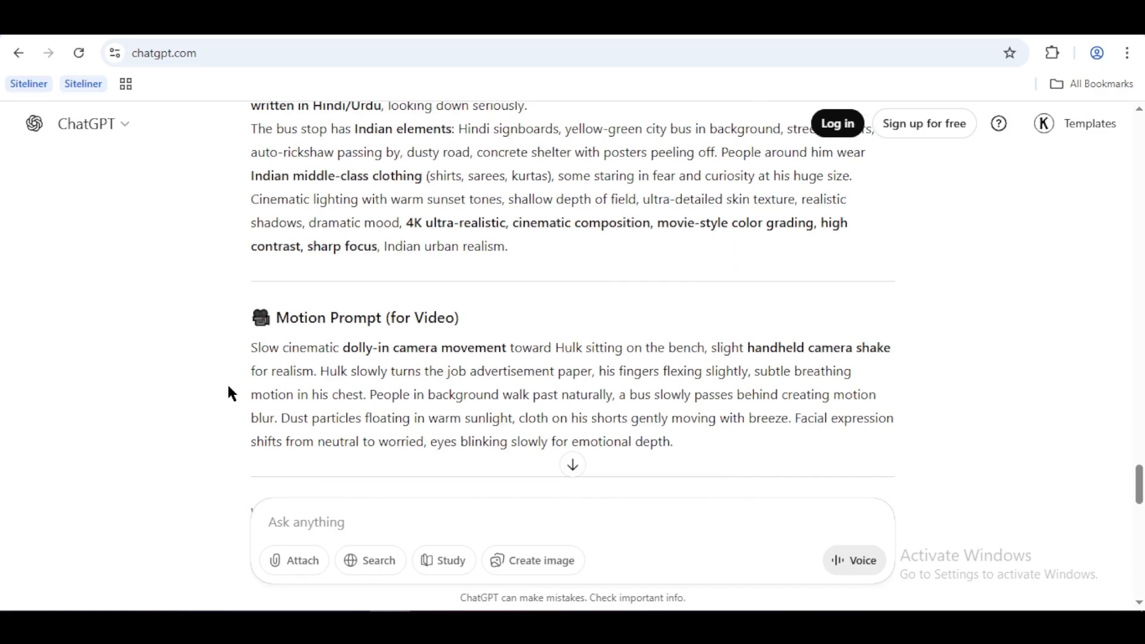
pyautogui.scroll(-1, 229, 388)
pyautogui.moveTo(251, 315); pyautogui.dragTo(693, 419)
pyautogui.hotkey('ctrl', 'c')
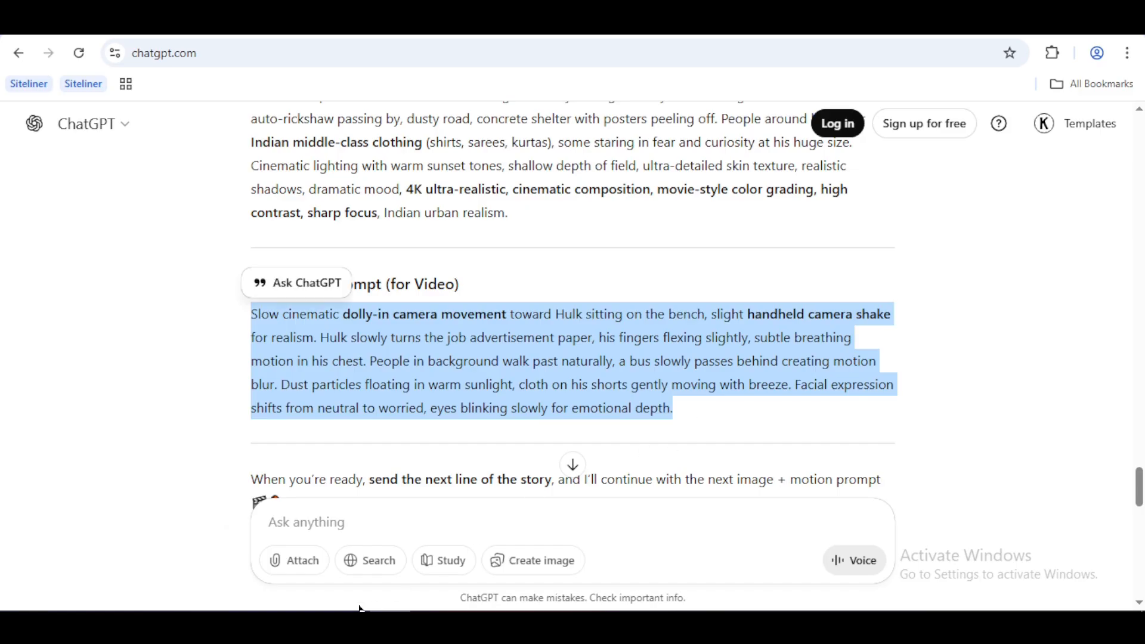
# Step: Return to Grok Imagine, paste the copied dolly-in motion prompt, attach "halk 1" from Downloads, and generate the video
pyautogui.click(491, 507)
pyautogui.rightClick(595, 571)
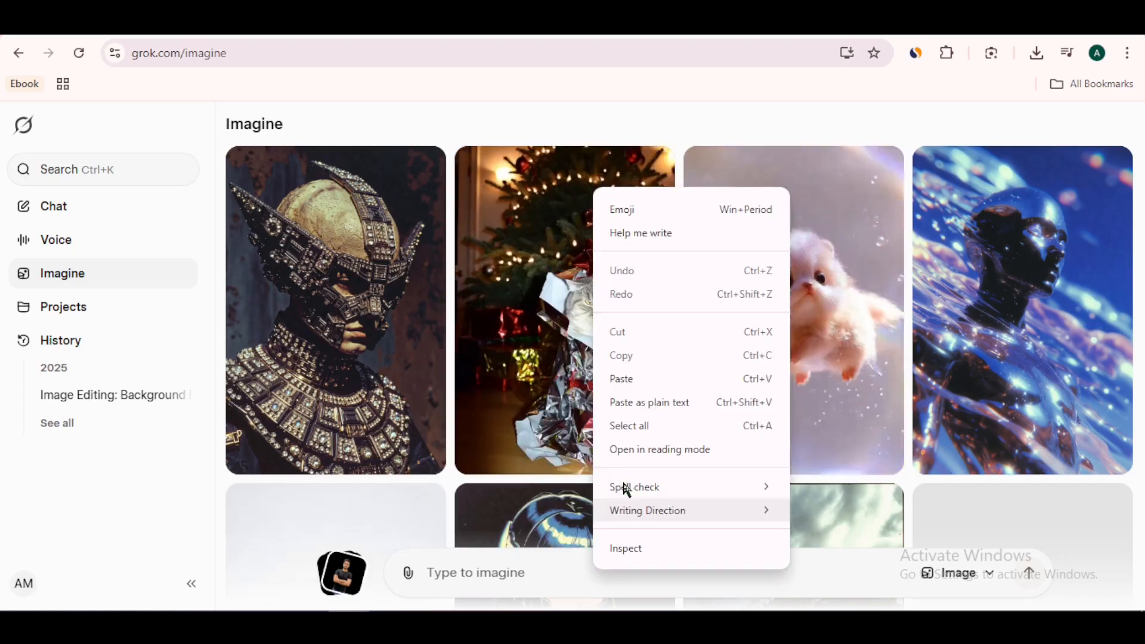
pyautogui.click(643, 379)
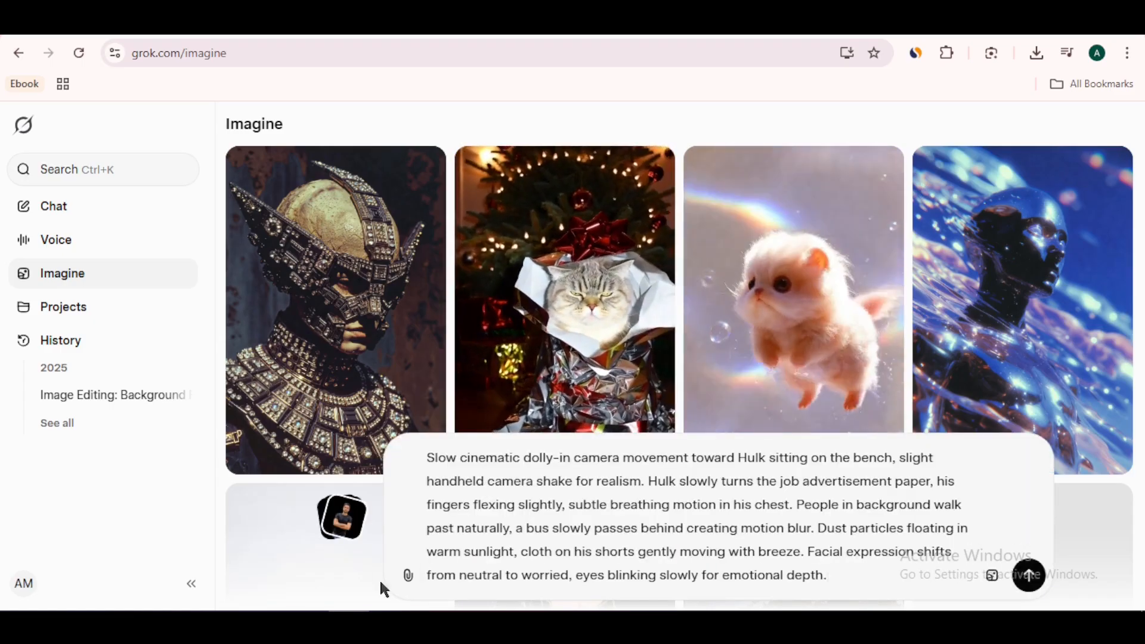
pyautogui.click(409, 578)
pyautogui.click(438, 393)
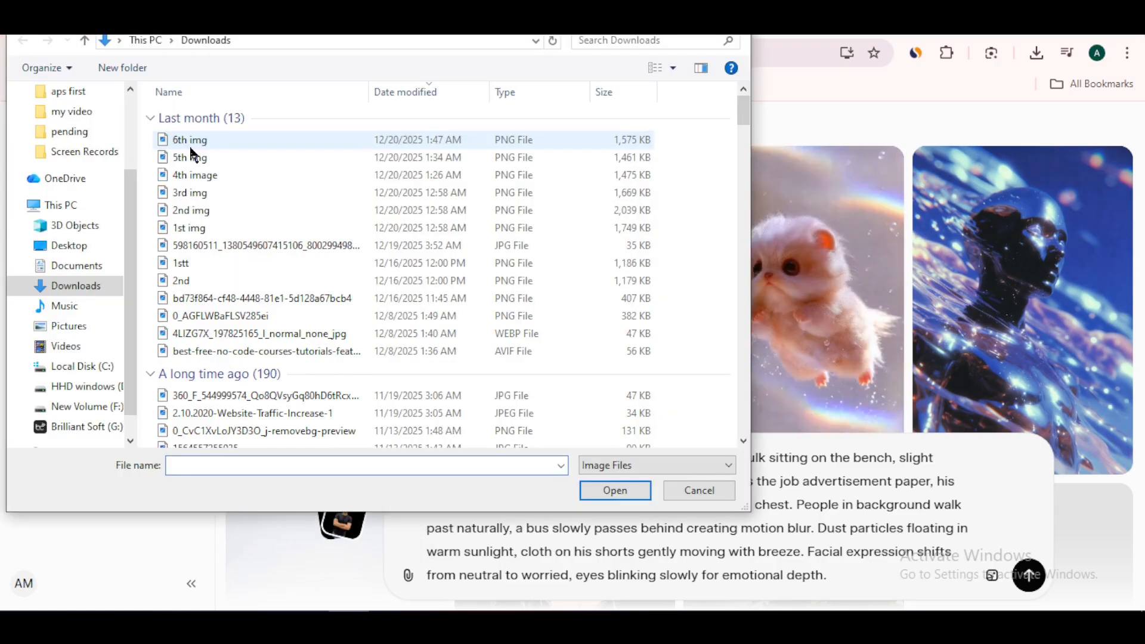
pyautogui.click(191, 157)
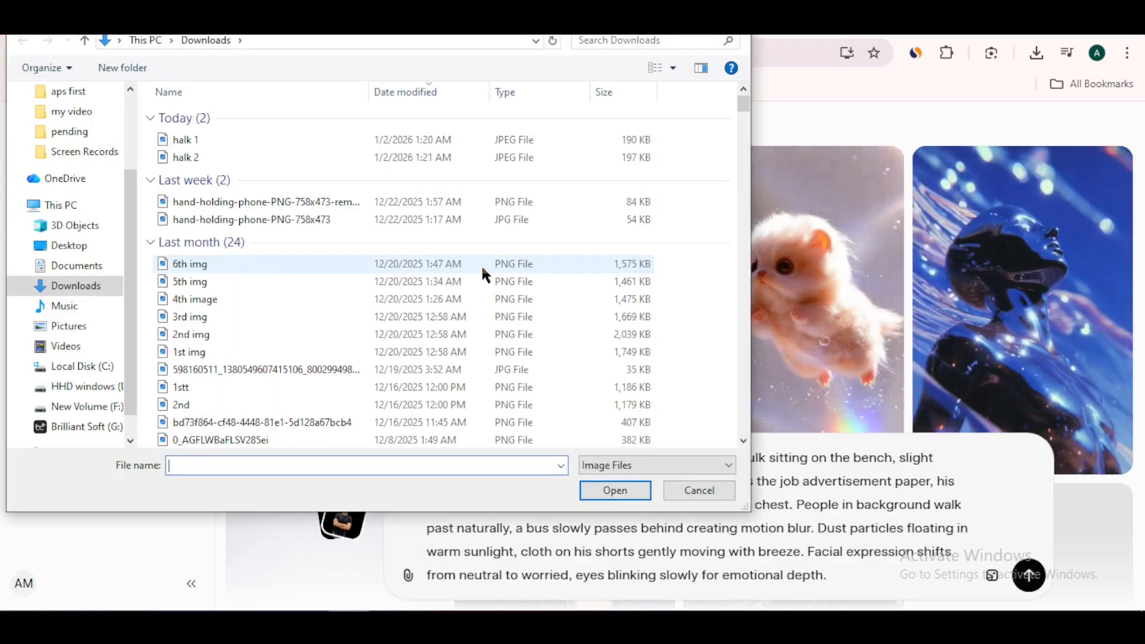
pyautogui.click(583, 489)
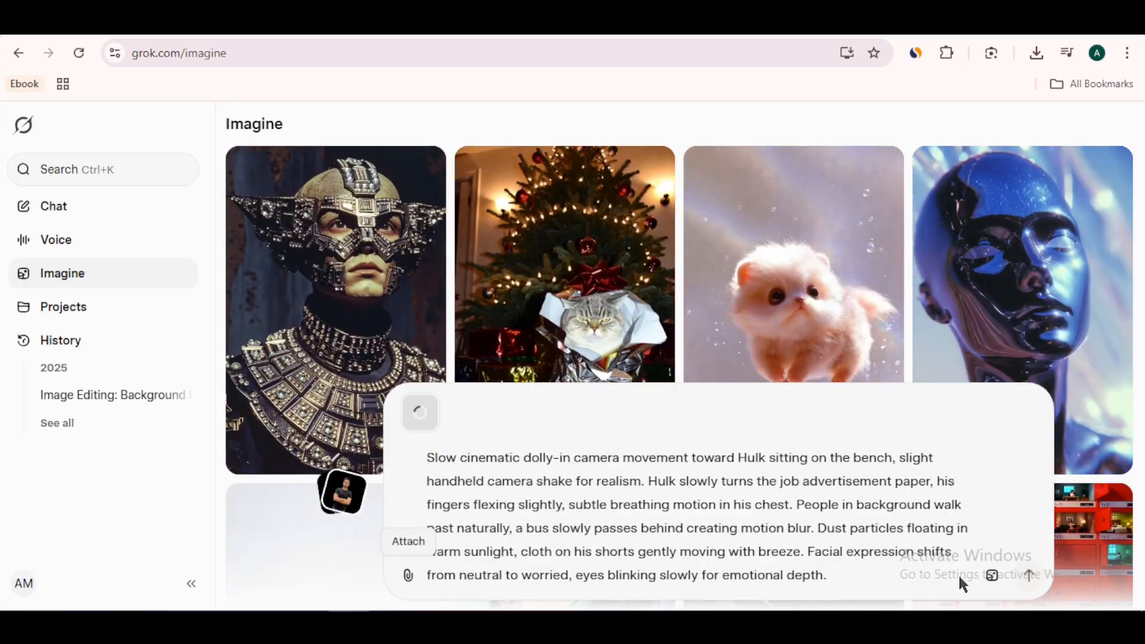
pyautogui.click(1027, 573)
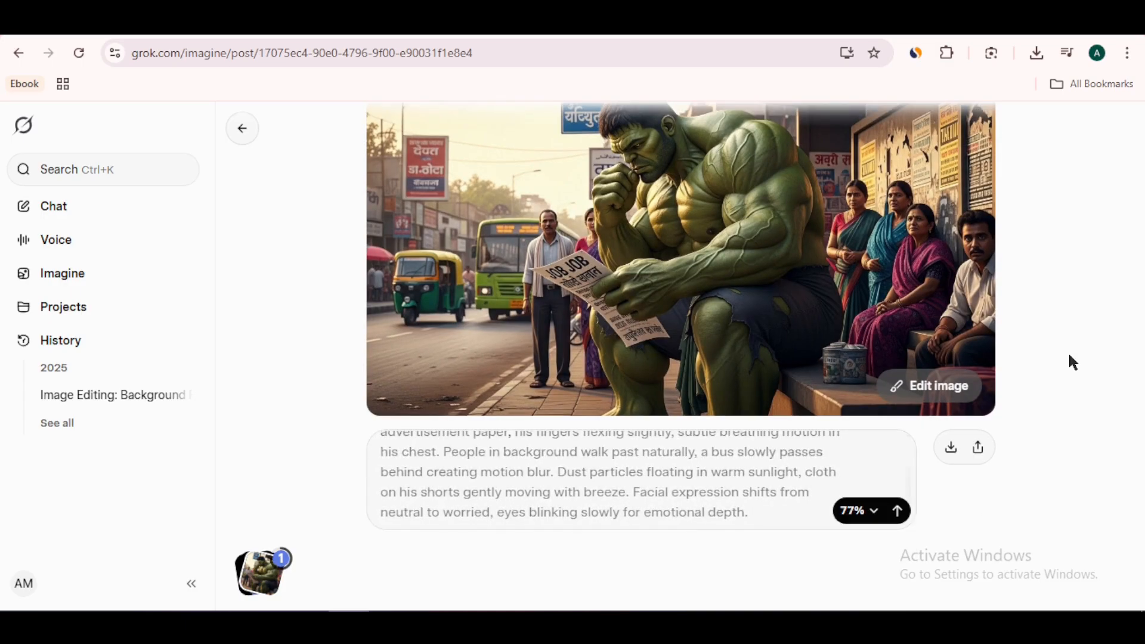
# Step: Preview the generated bus stop video, using its sound and playback controls
pyautogui.moveTo(932, 363)
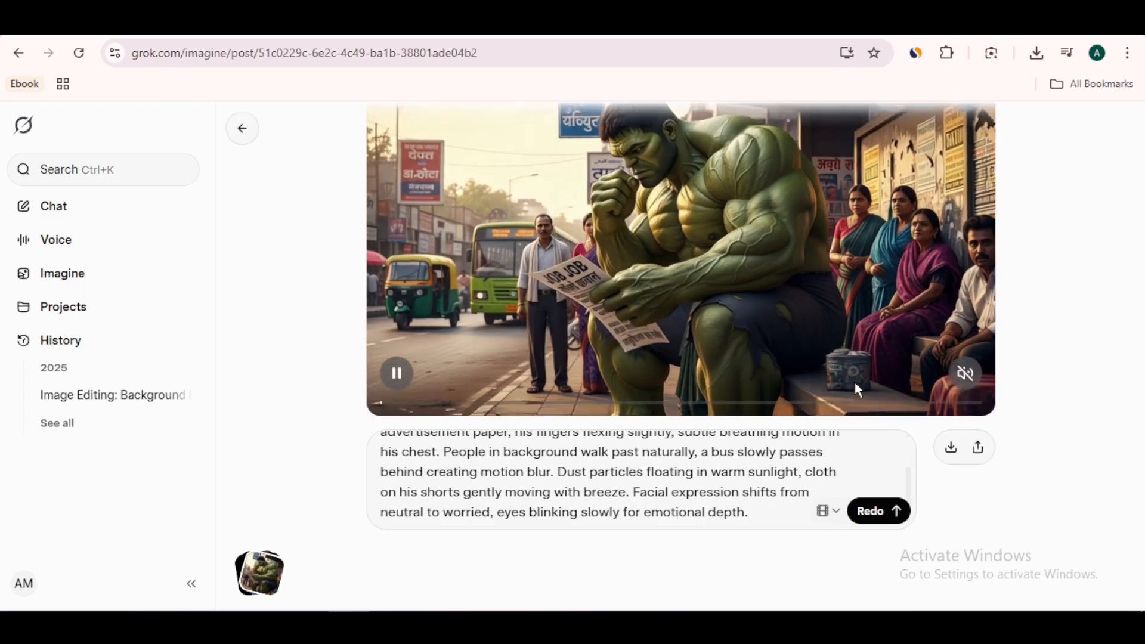
pyautogui.scroll(1, 1044, 366)
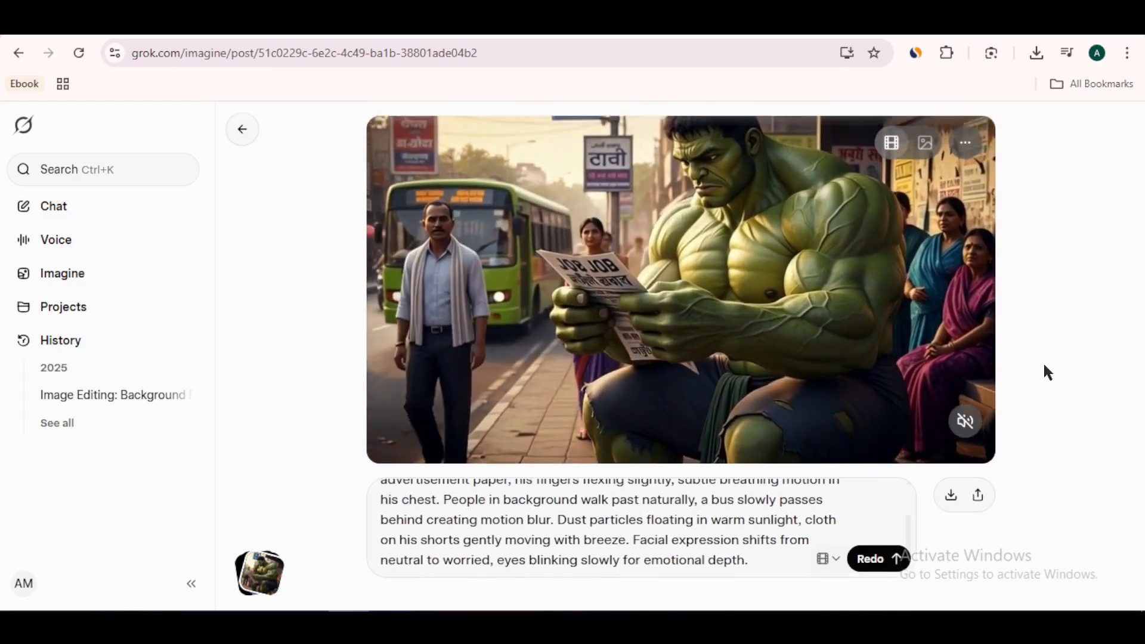
pyautogui.click(966, 422)
pyautogui.click(397, 421)
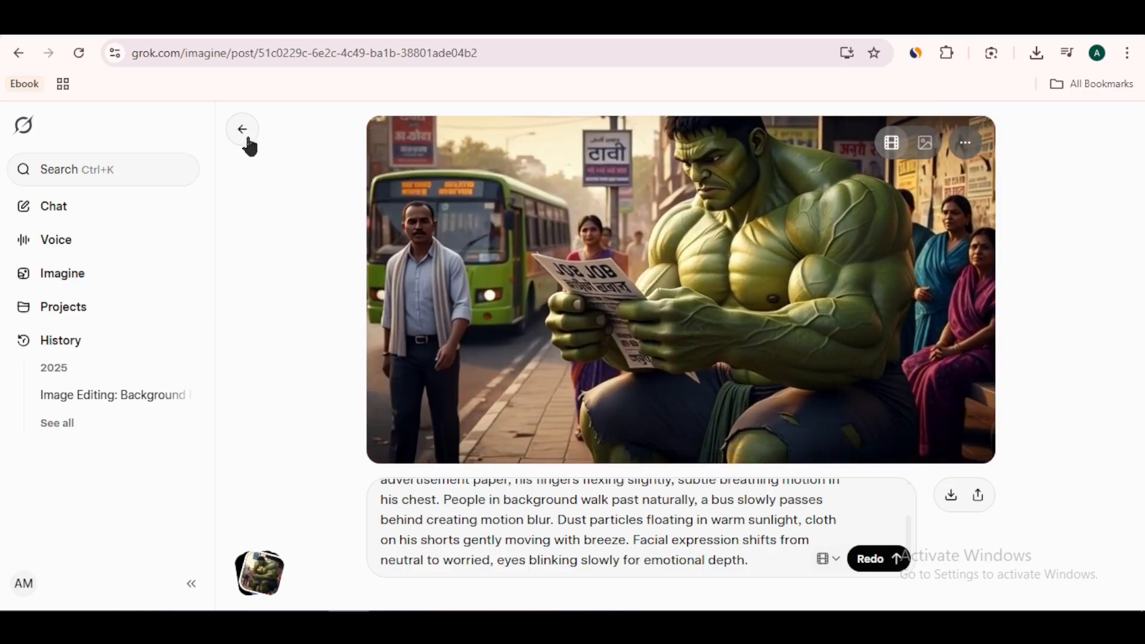
# Step: Switch to the ChatGPT conversation and copy the second scene's motion prompt, with the slow side pan of the mocking man
pyautogui.hotkey('alt', 'Tab')
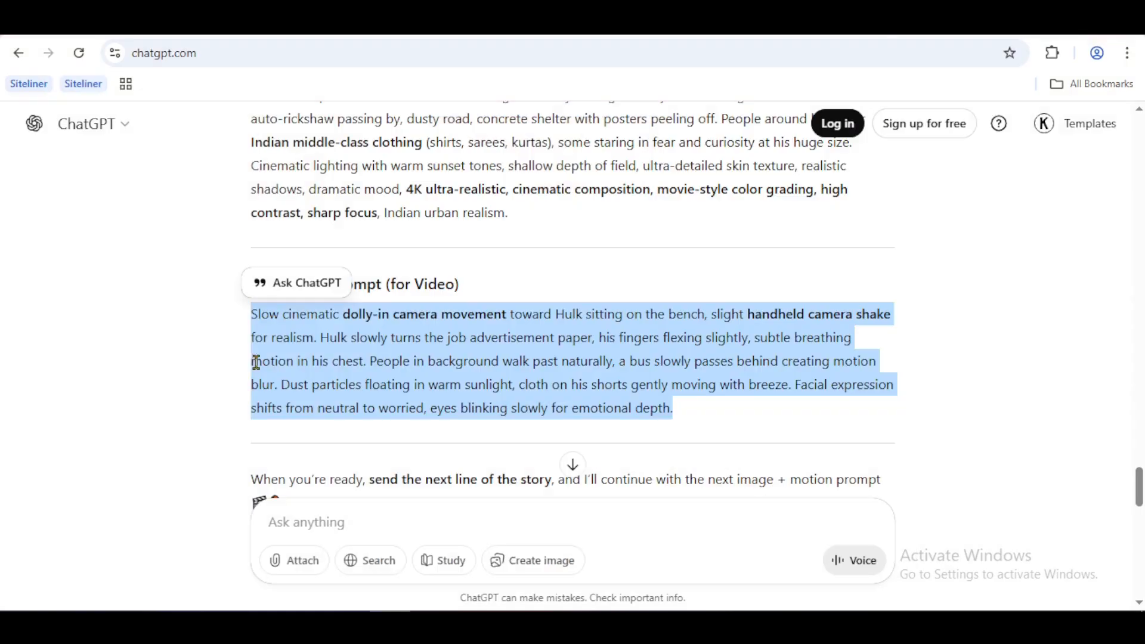
pyautogui.click(209, 359)
pyautogui.scroll(-1, 209, 359)
pyautogui.scroll(-13, 209, 359)
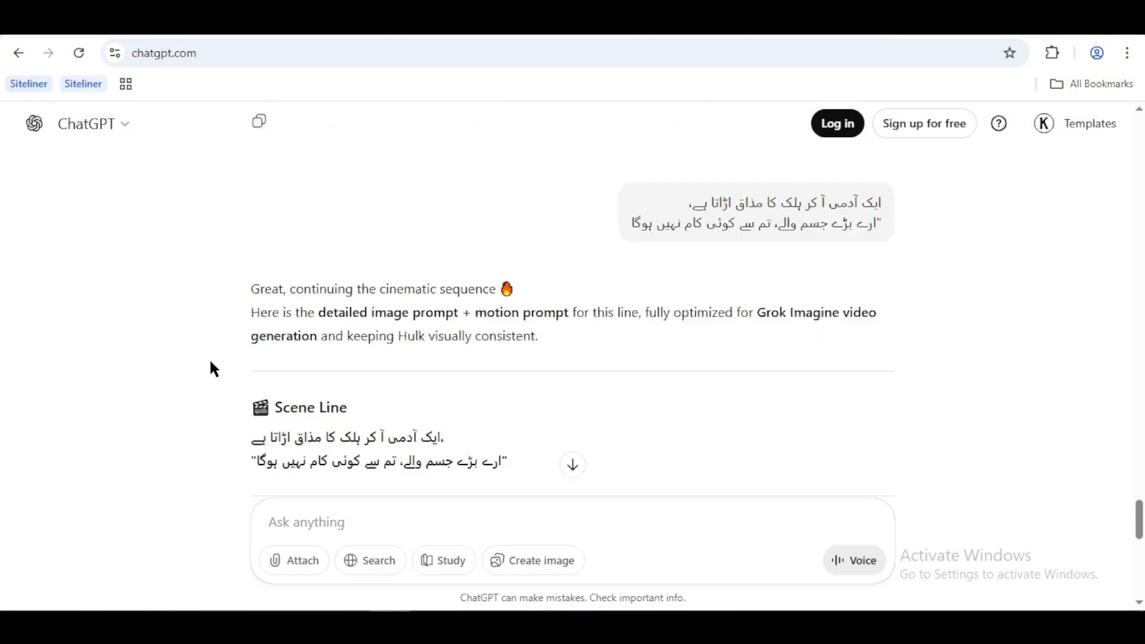
pyautogui.moveTo(210, 363); pyautogui.dragTo(775, 449)
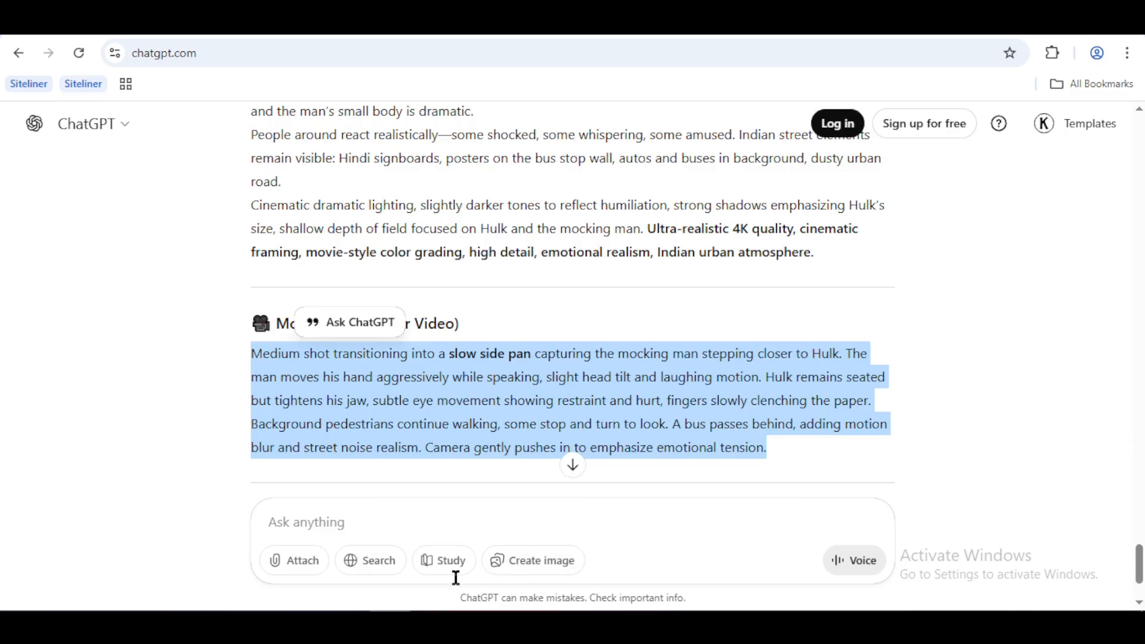
# Step: Return to Grok Imagine, upload "halk 2" from Downloads, paste the copied side-pan motion prompt, and generate the video
pyautogui.hotkey('alt', 'Tab')
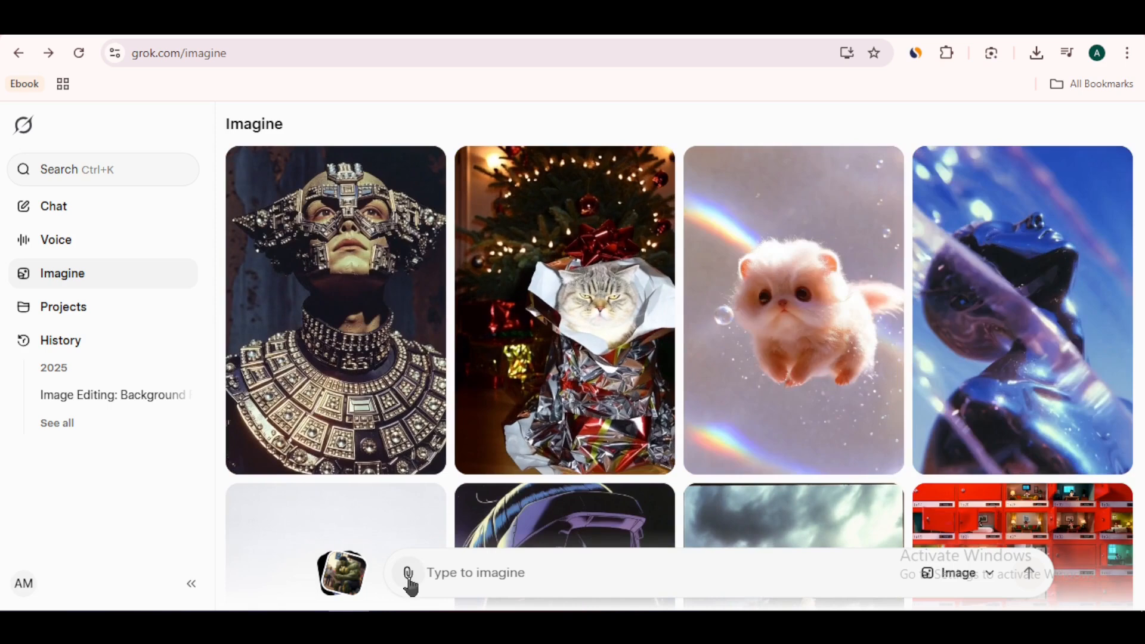
pyautogui.click(409, 575)
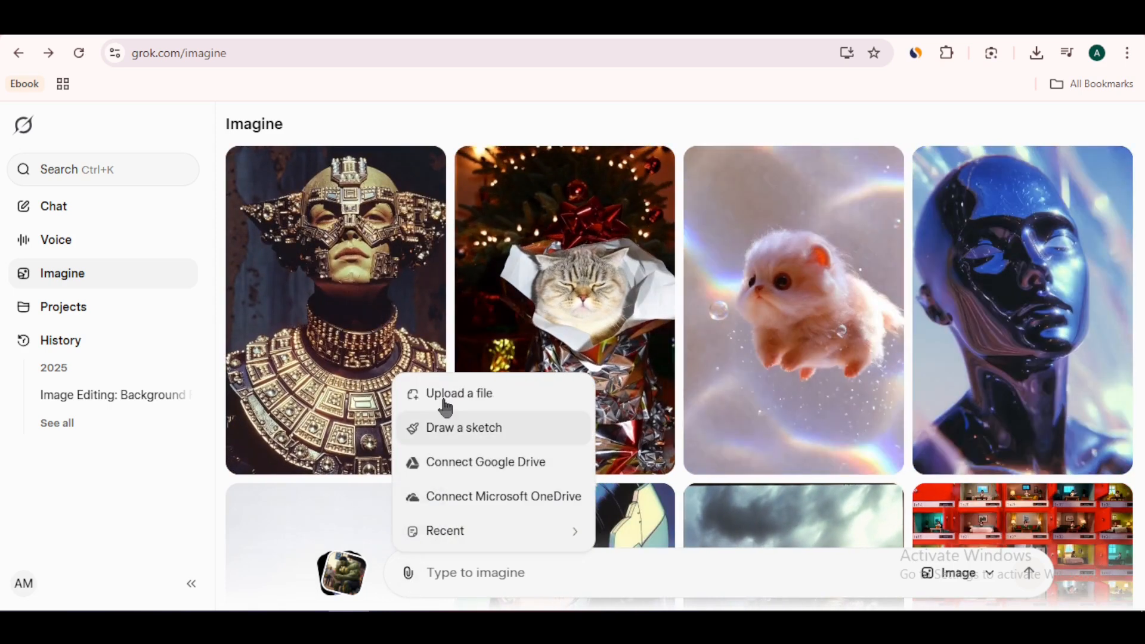
pyautogui.click(445, 398)
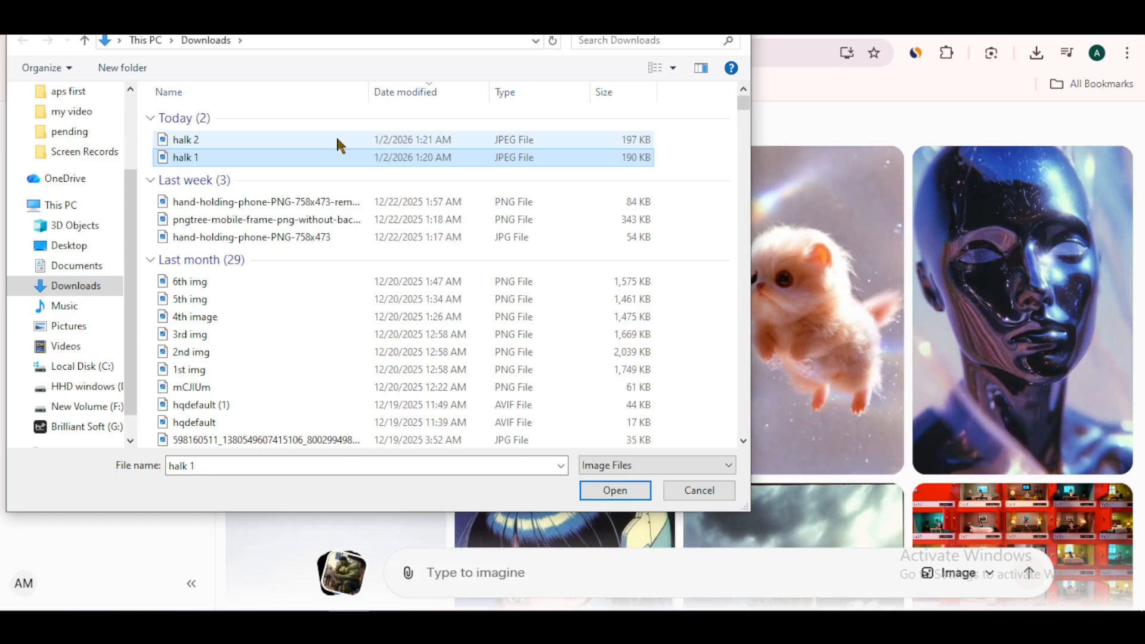
pyautogui.click(337, 140)
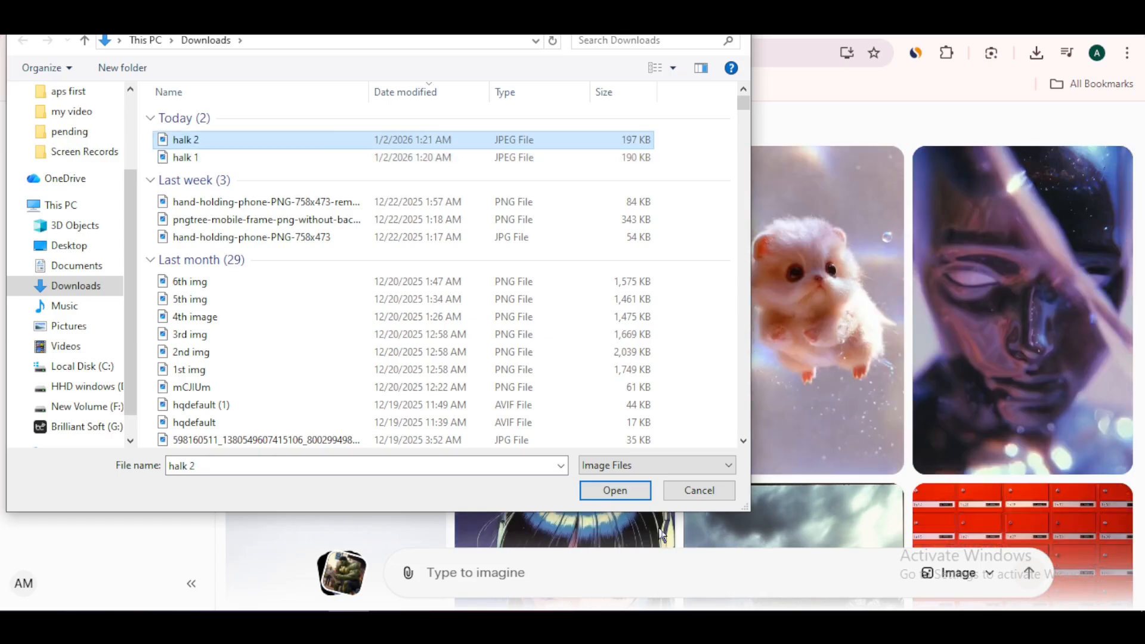
pyautogui.press('Return')
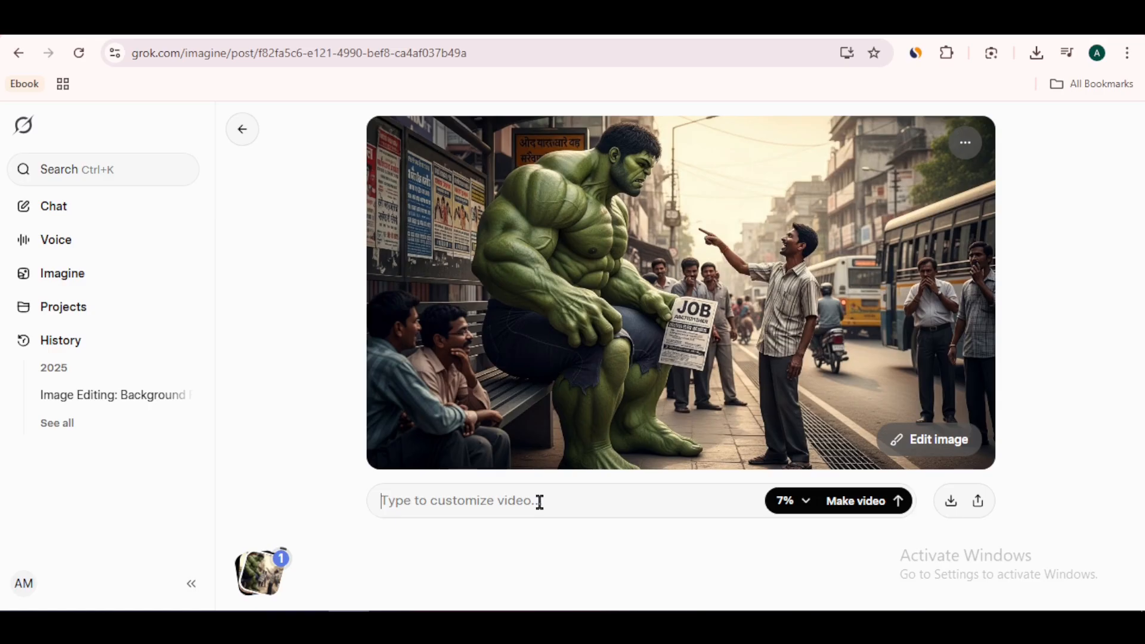
pyautogui.hotkey('ctrl', 'v')
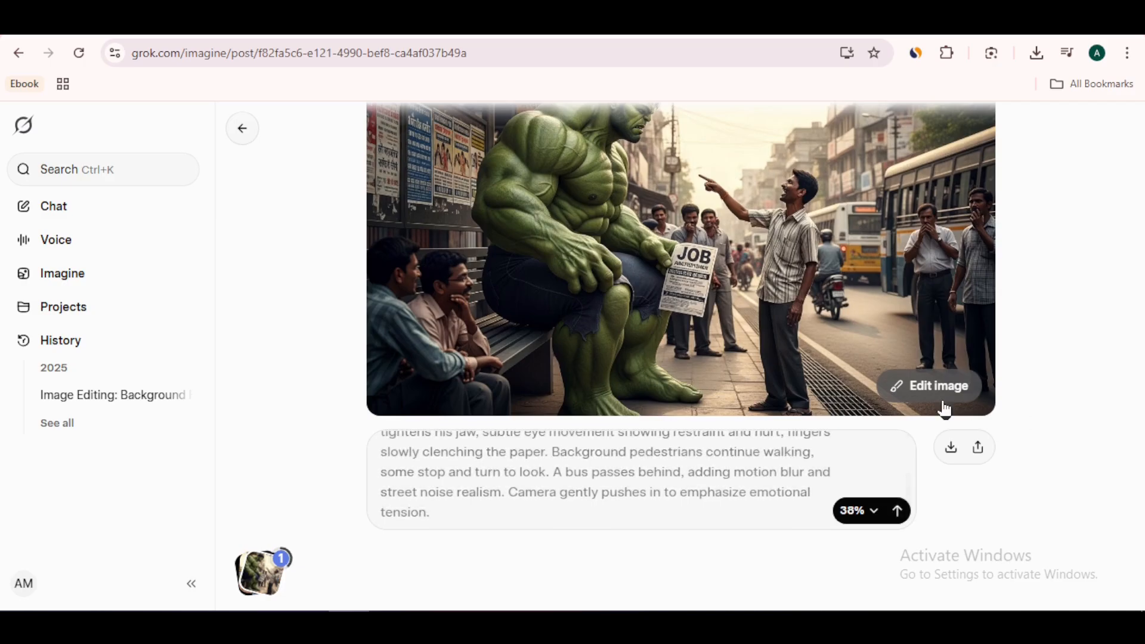
# Step: View the generated video of the man mocking Hulk and look through the Imagine Favorites gallery
pyautogui.scroll(1, 969, 519)
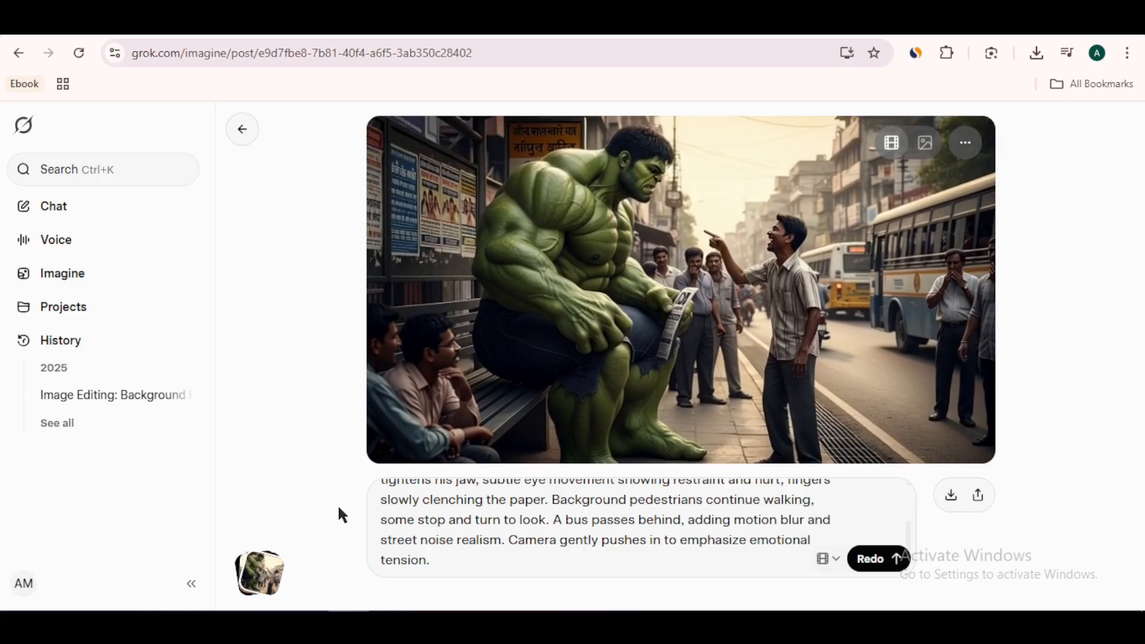
pyautogui.click(266, 581)
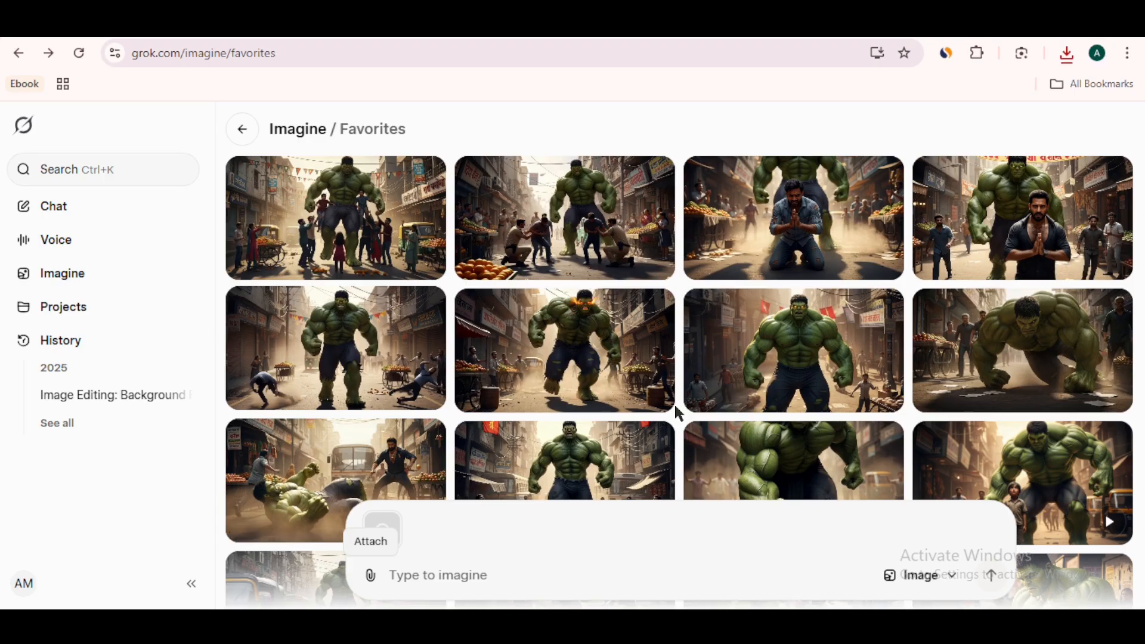
pyautogui.click(676, 410)
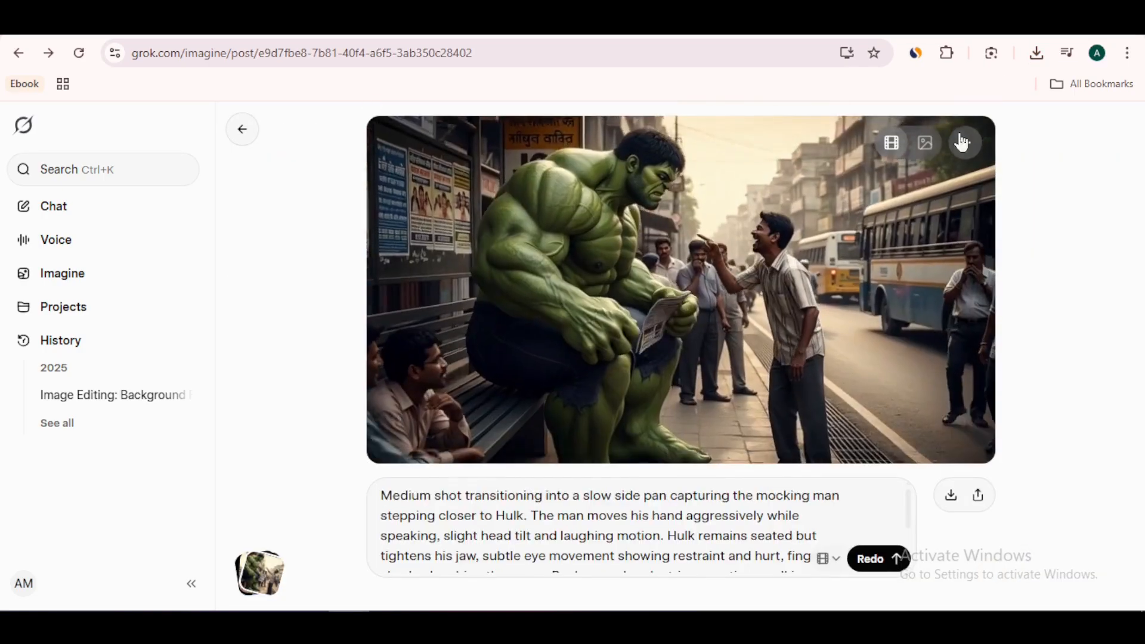
# Step: Upscale the generated video of the man mocking Hulk and save it to Downloads as "halk 2 video"
pyautogui.click(961, 142)
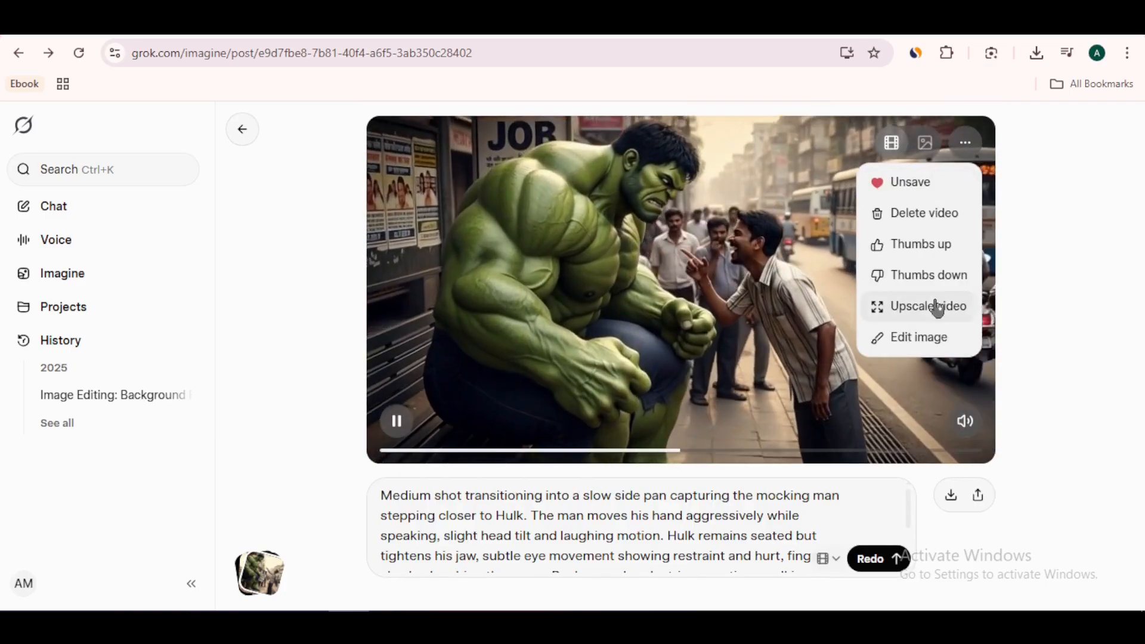
pyautogui.click(937, 307)
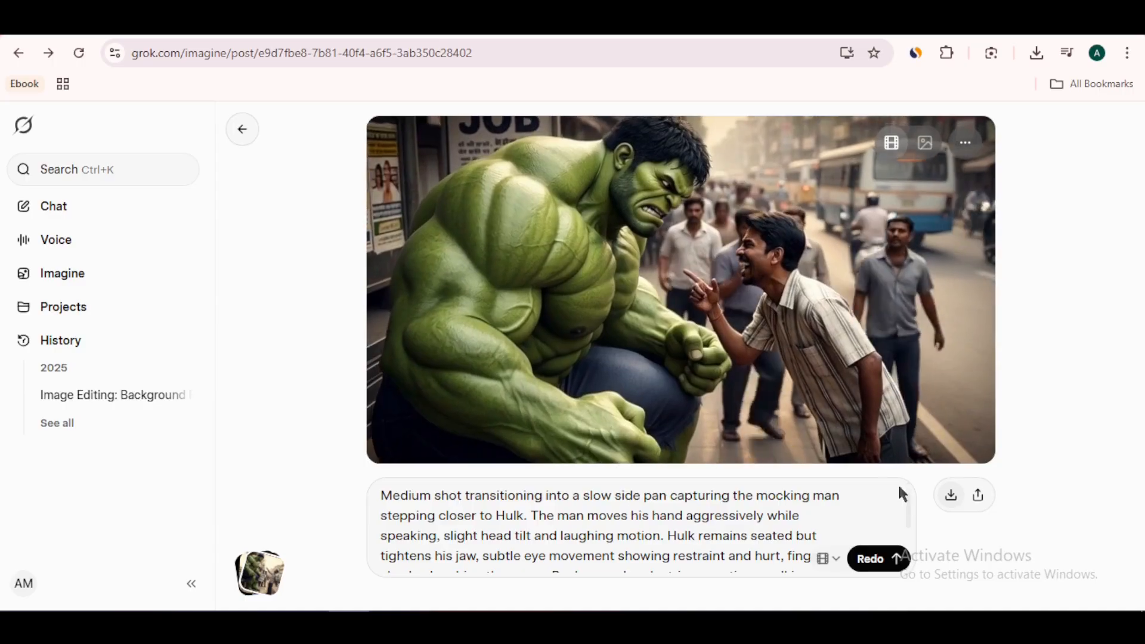
pyautogui.click(953, 493)
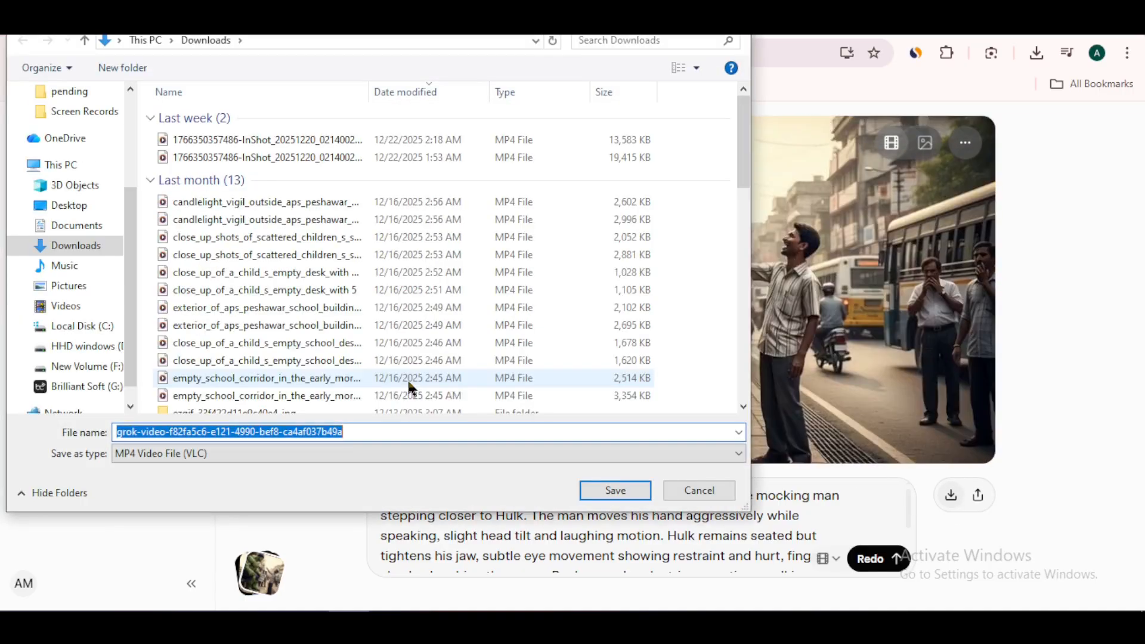
pyautogui.write('halk 2 video')
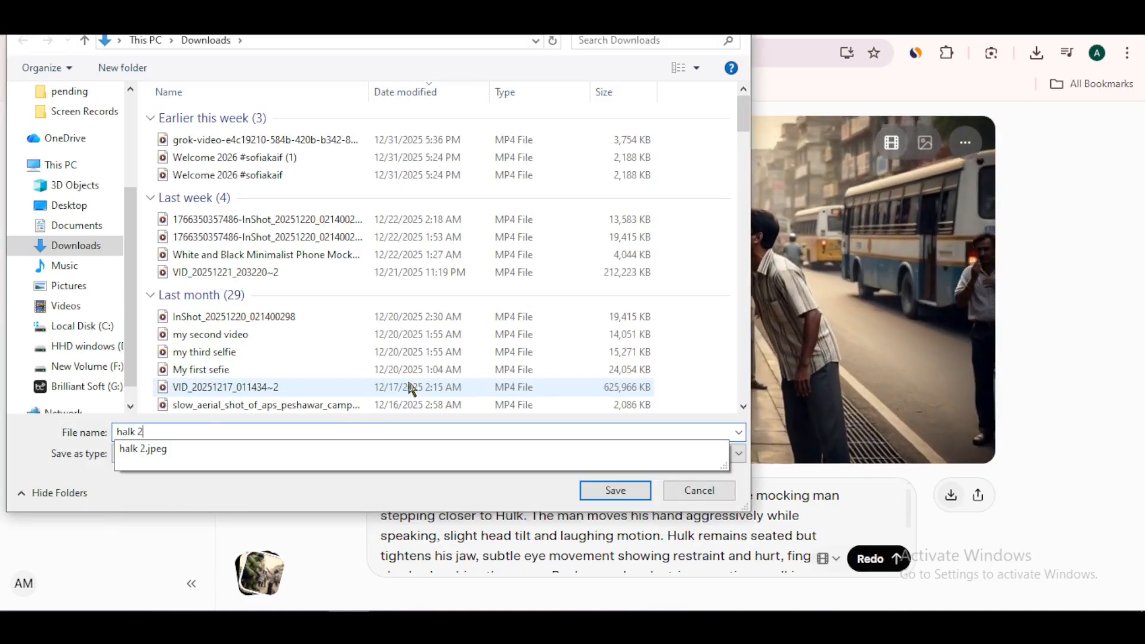
pyautogui.click(626, 494)
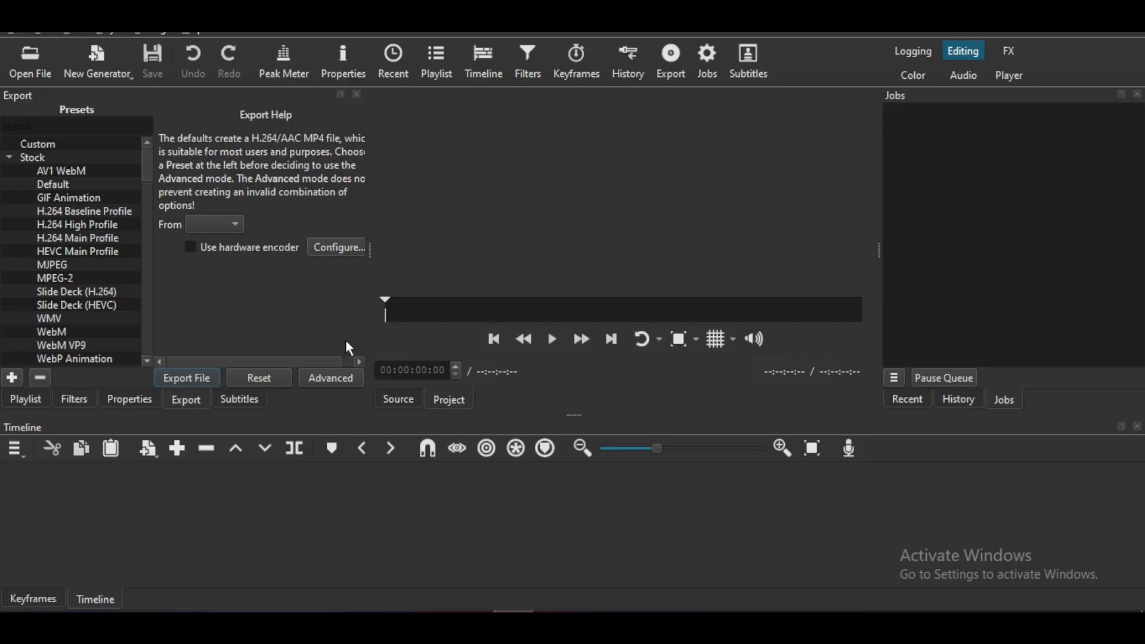
# Step: In Shotcut, add a video track and place "halk 1 video" from Downloads at the start of it
pyautogui.click(15, 449)
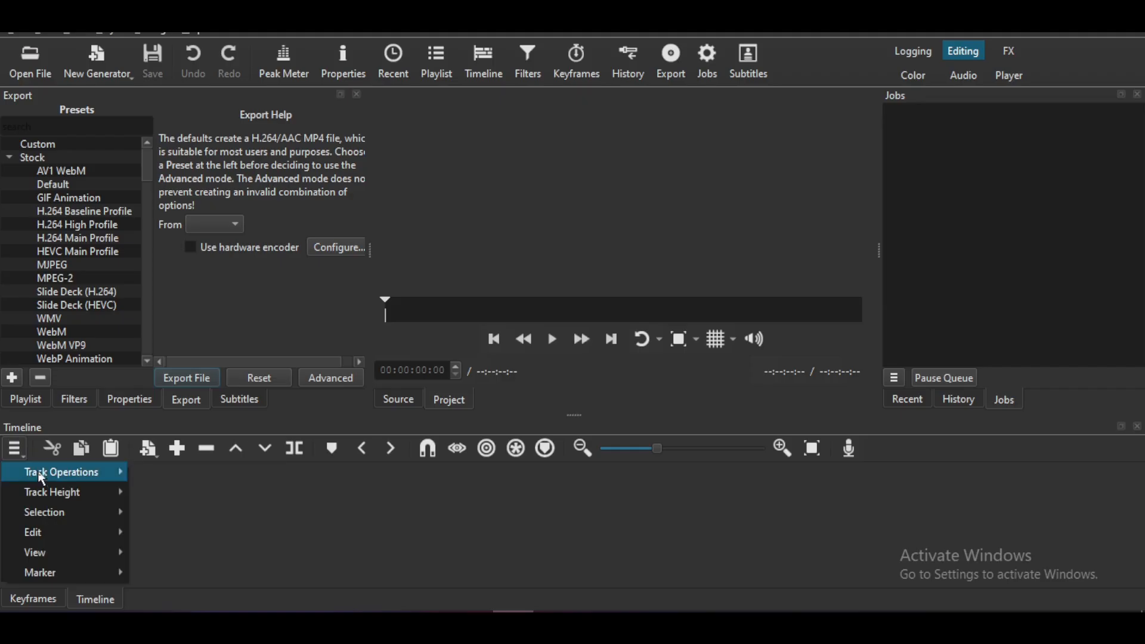
pyautogui.moveTo(45, 474)
pyautogui.click(178, 477)
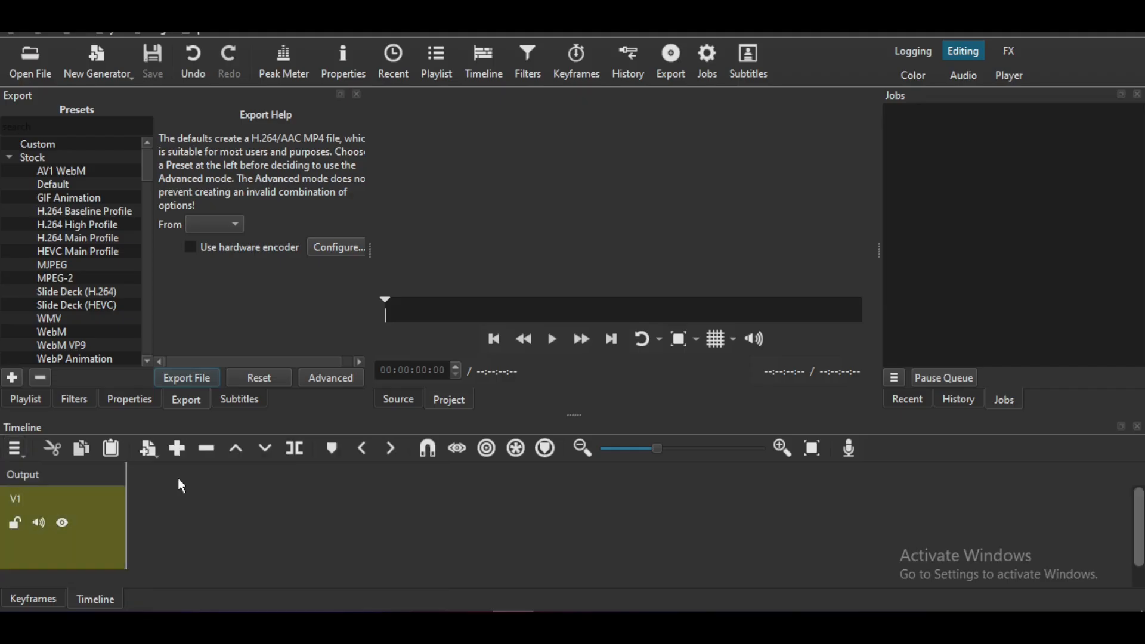
pyautogui.click(33, 64)
pyautogui.click(68, 224)
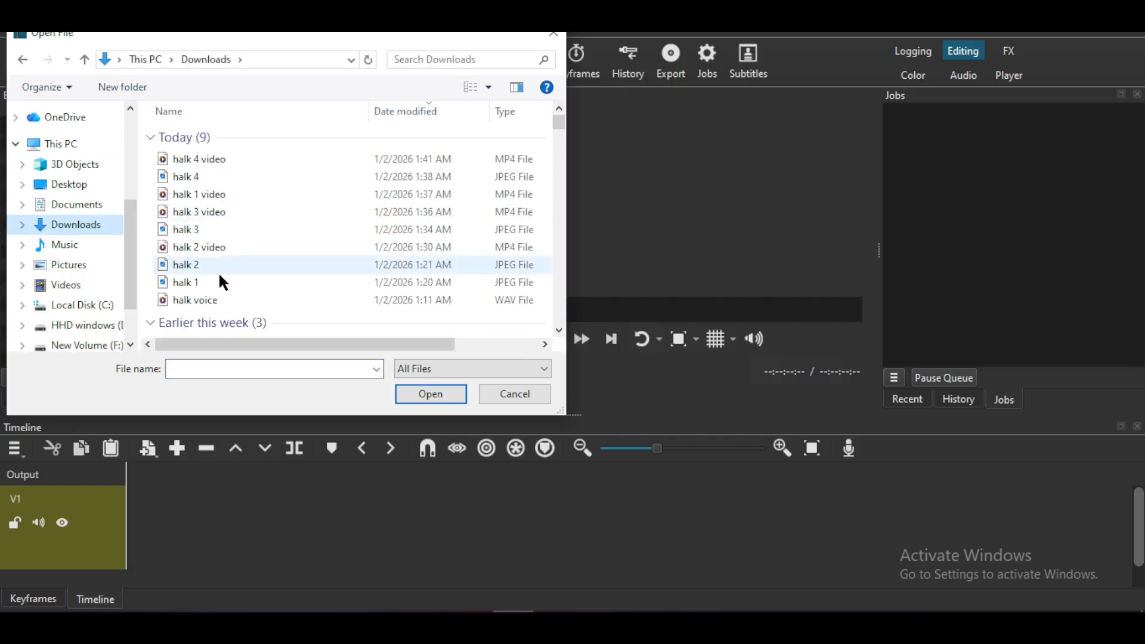
pyautogui.click(209, 195)
pyautogui.click(453, 394)
pyautogui.moveTo(623, 190); pyautogui.dragTo(132, 545)
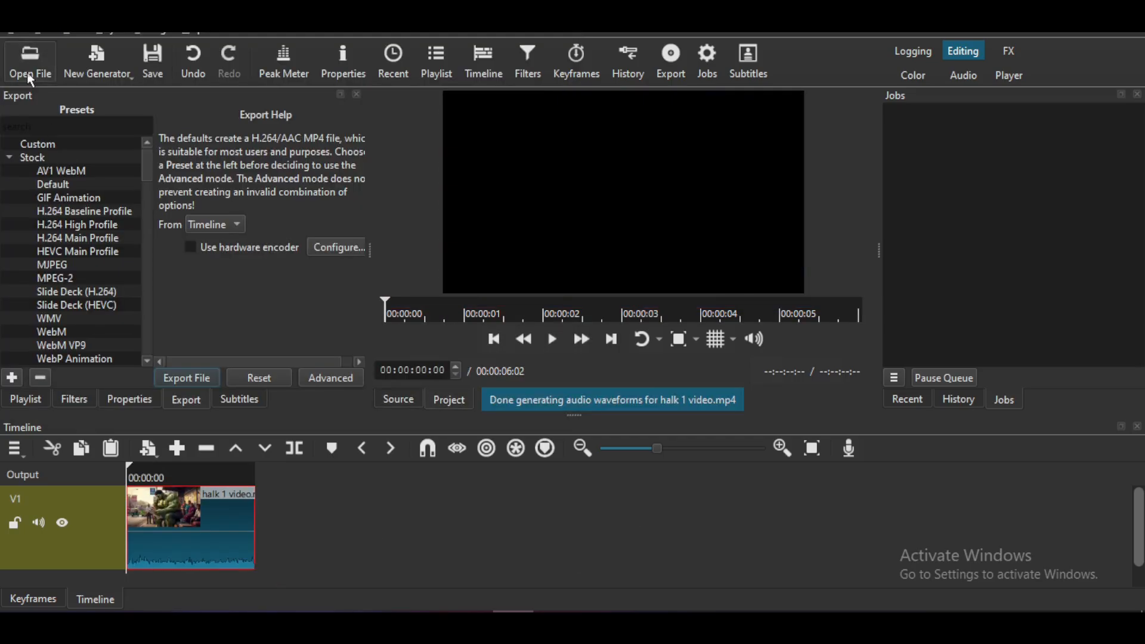
# Step: Append "halk 2 video", "halk 3 video" and "halk 4 video" from Downloads in order after the first clip on track V1
pyautogui.click(29, 67)
pyautogui.click(209, 247)
pyautogui.click(431, 394)
pyautogui.moveTo(623, 190); pyautogui.dragTo(363, 525)
pyautogui.click(41, 72)
pyautogui.click(223, 215)
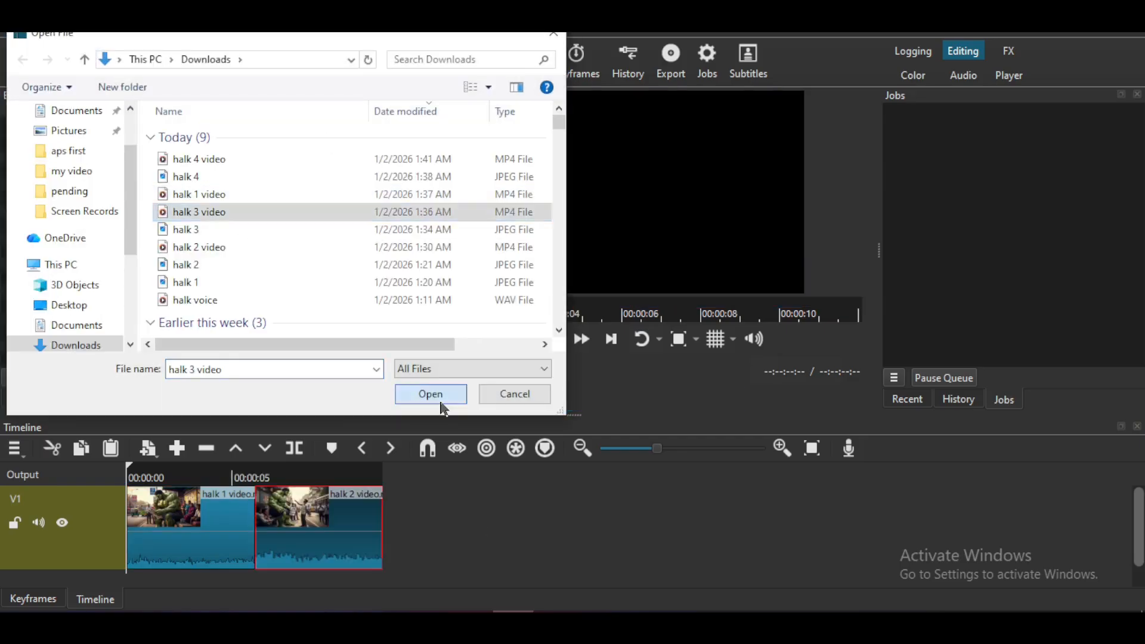
pyautogui.click(439, 396)
pyautogui.moveTo(624, 191); pyautogui.dragTo(383, 516)
pyautogui.click(11, 67)
pyautogui.click(206, 159)
pyautogui.click(432, 394)
pyautogui.moveTo(659, 270); pyautogui.dragTo(510, 489)
# Step: Add an audio track and place the "halk voice" narration from Downloads at its start, beneath the video clips
pyautogui.click(14, 449)
pyautogui.moveTo(59, 467)
pyautogui.click(182, 447)
pyautogui.click(43, 78)
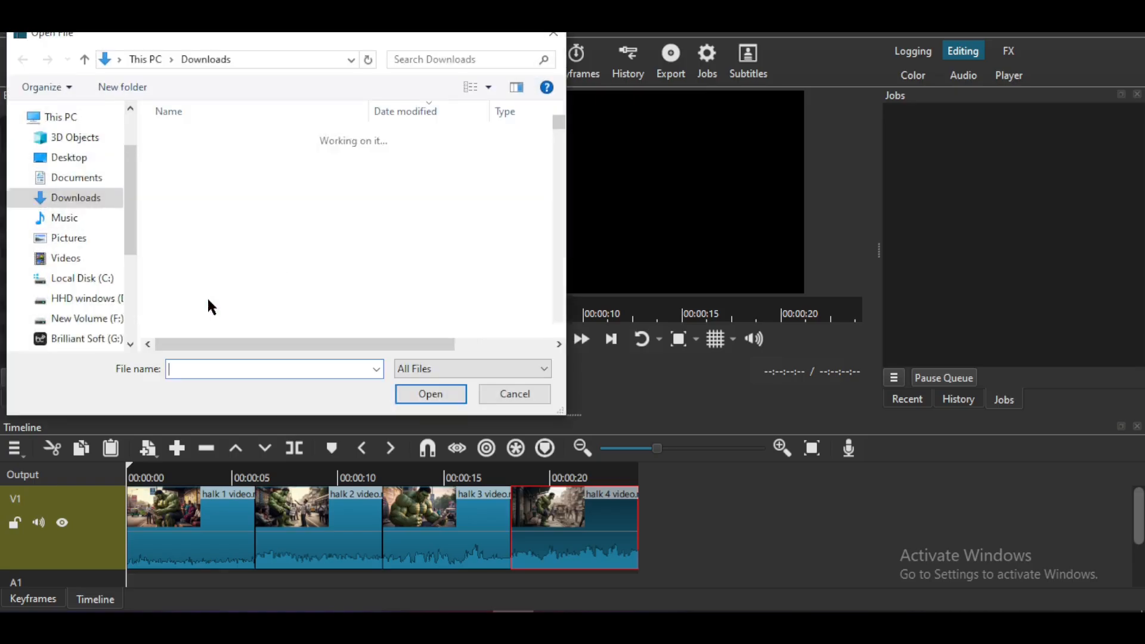
pyautogui.click(224, 298)
pyautogui.click(430, 394)
pyautogui.moveTo(669, 226); pyautogui.dragTo(127, 550)
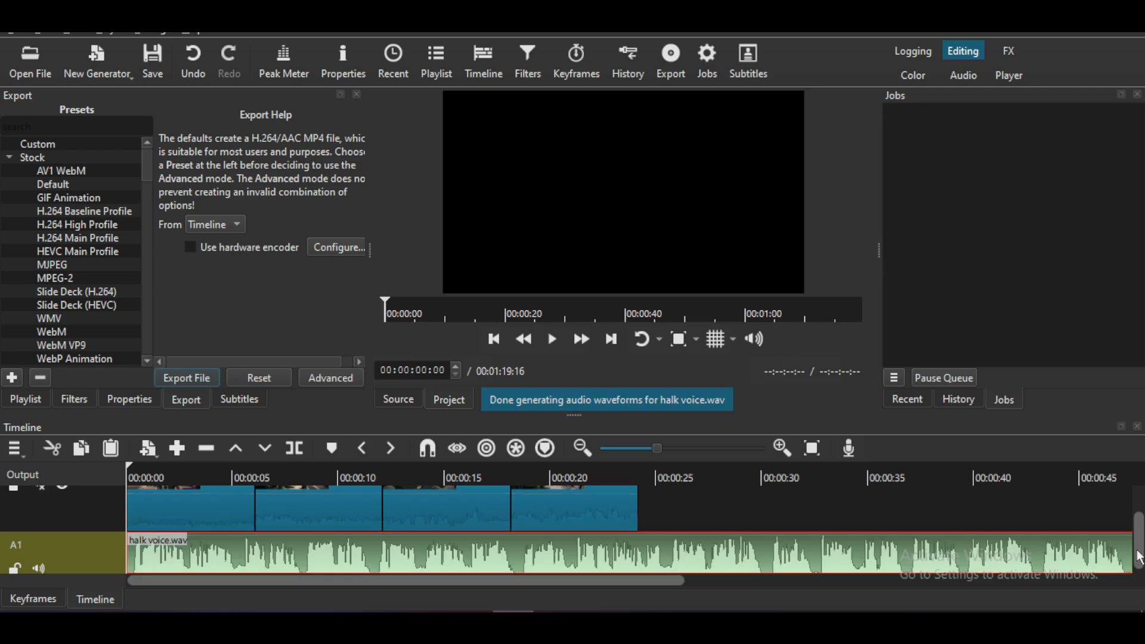
# Step: Review the assembled clips with the narration, stop playback within the fourth clip, and inspect the audio track
pyautogui.moveTo(1139, 558); pyautogui.dragTo(1135, 510)
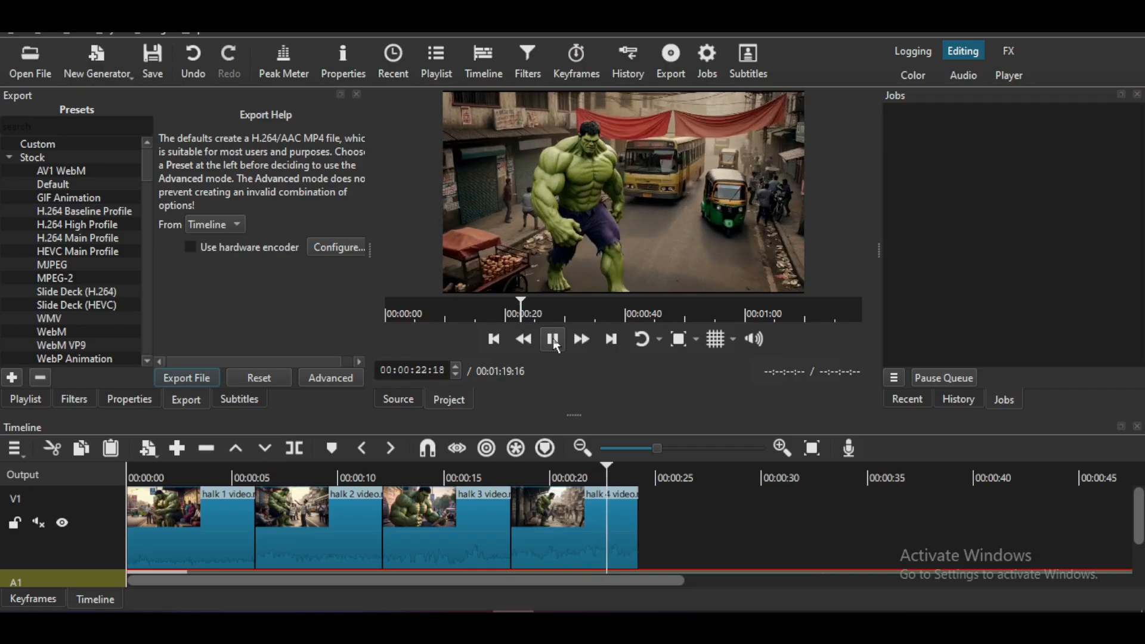
pyautogui.click(553, 339)
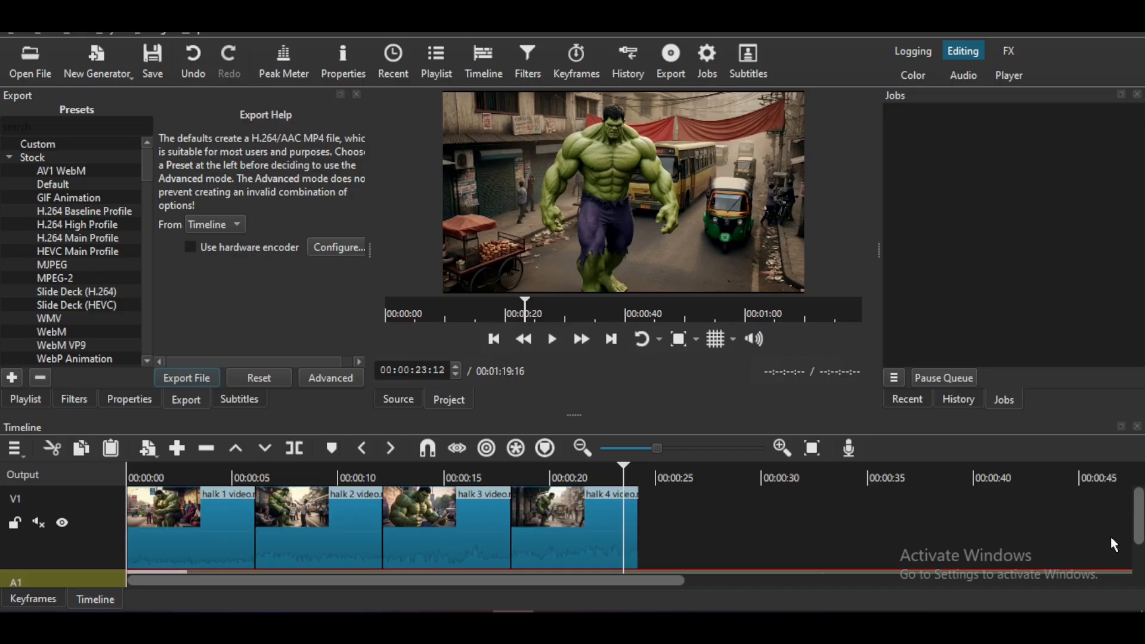
pyautogui.scroll(-2, 1140, 541)
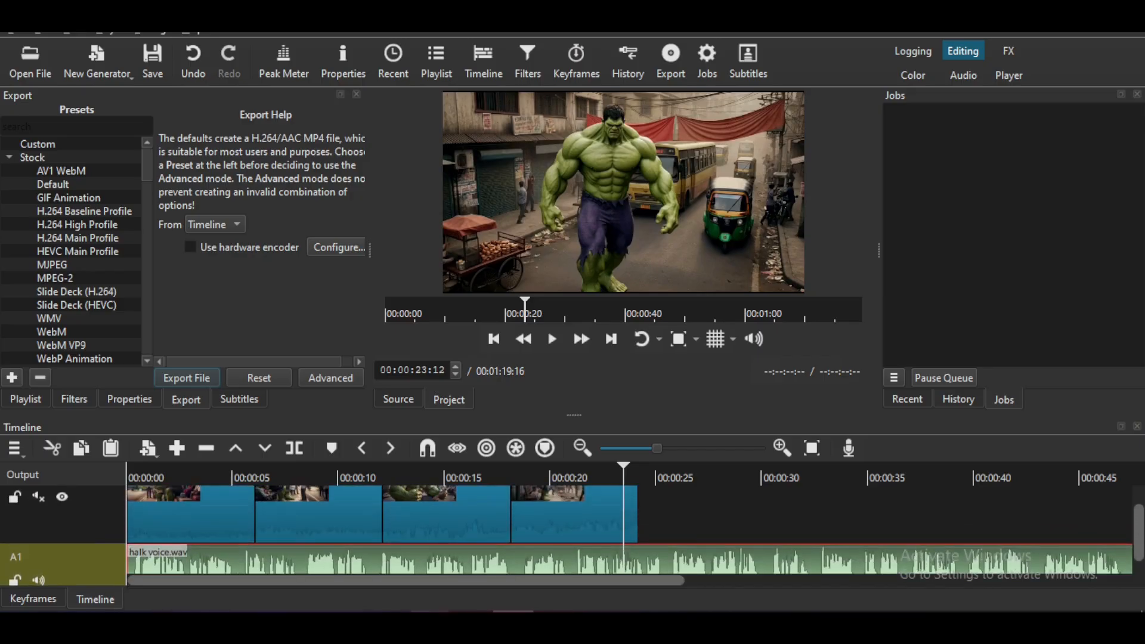
# Step: Switch to Grok Imagine, look through the Hulk videos in Favorites, and pause the whip-pan street chaos video
pyautogui.hotkey('alt', 'Tab')
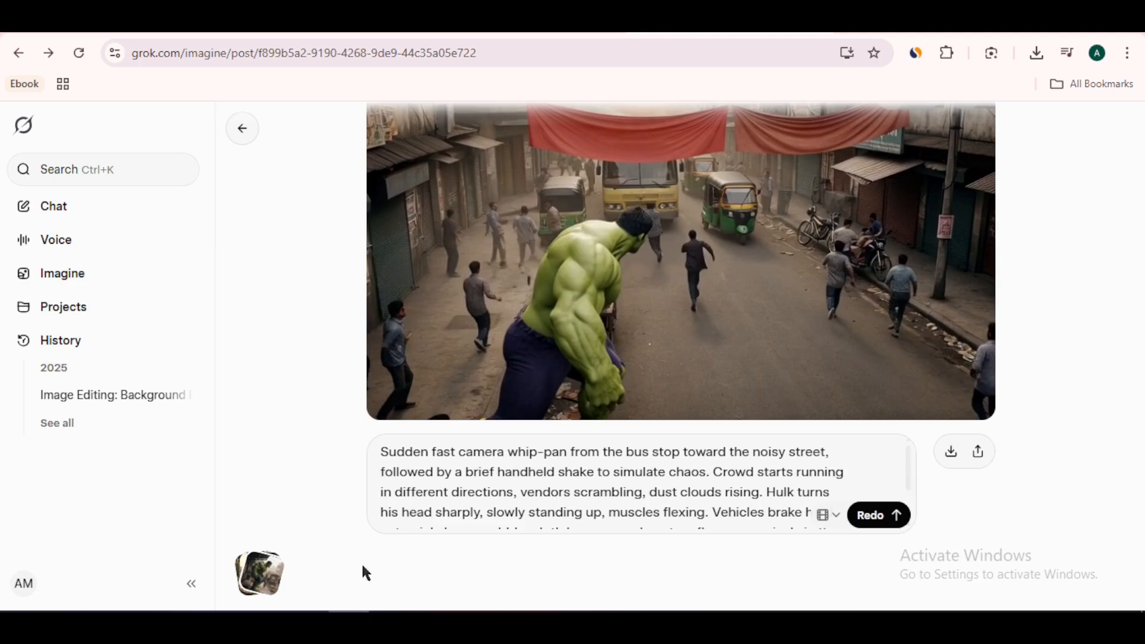
pyautogui.click(259, 574)
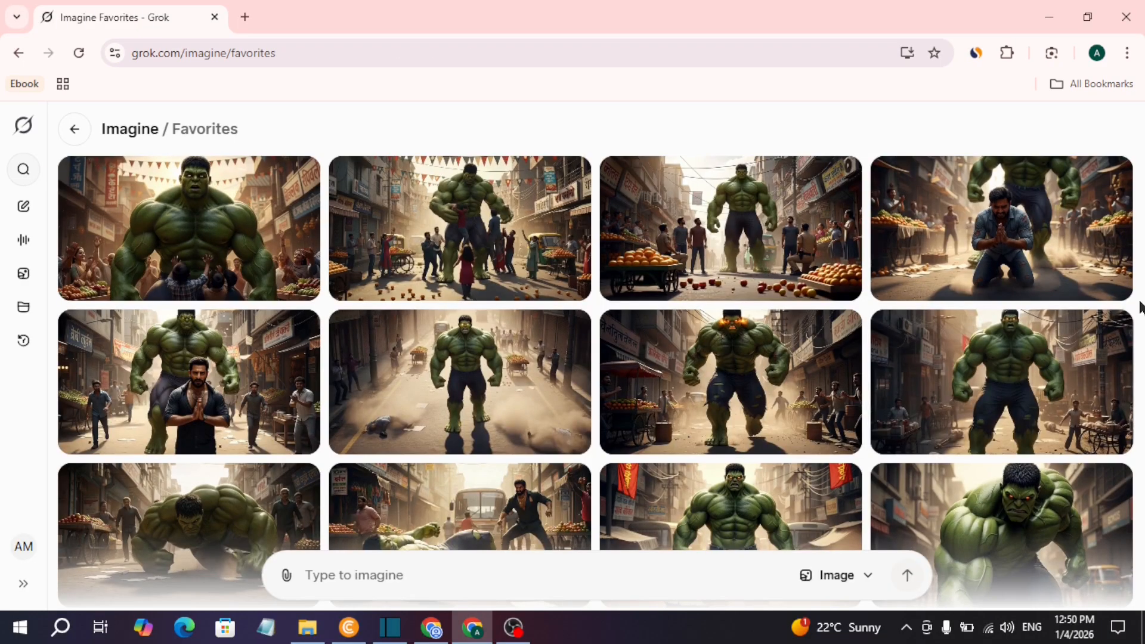
pyautogui.scroll(-2, 1140, 307)
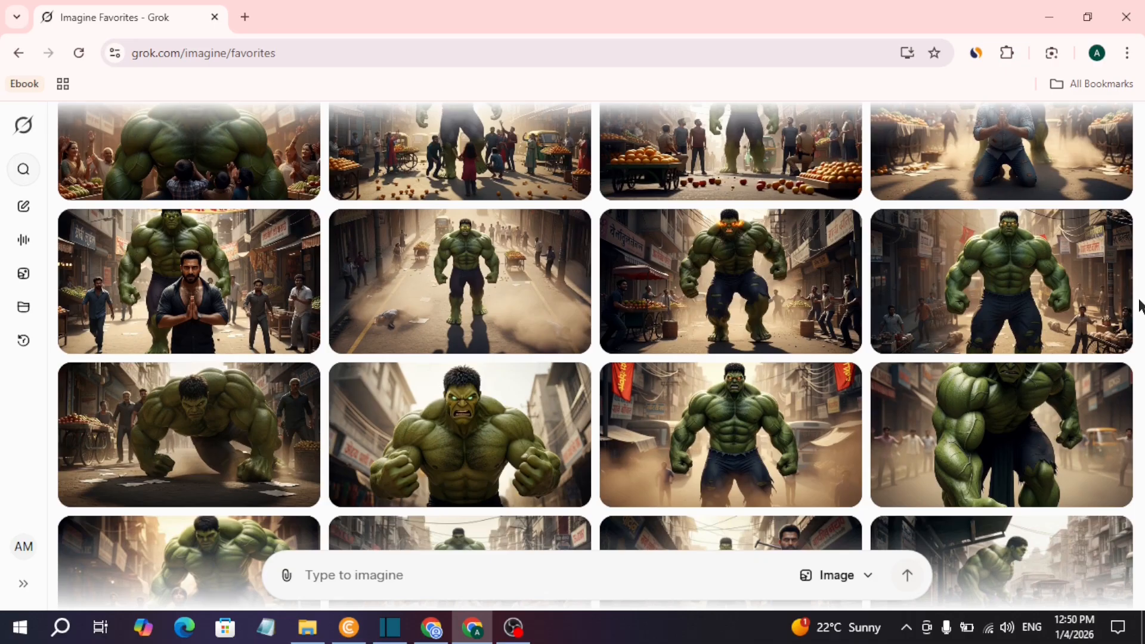
pyautogui.scroll(3, 1140, 307)
pyautogui.click(471, 315)
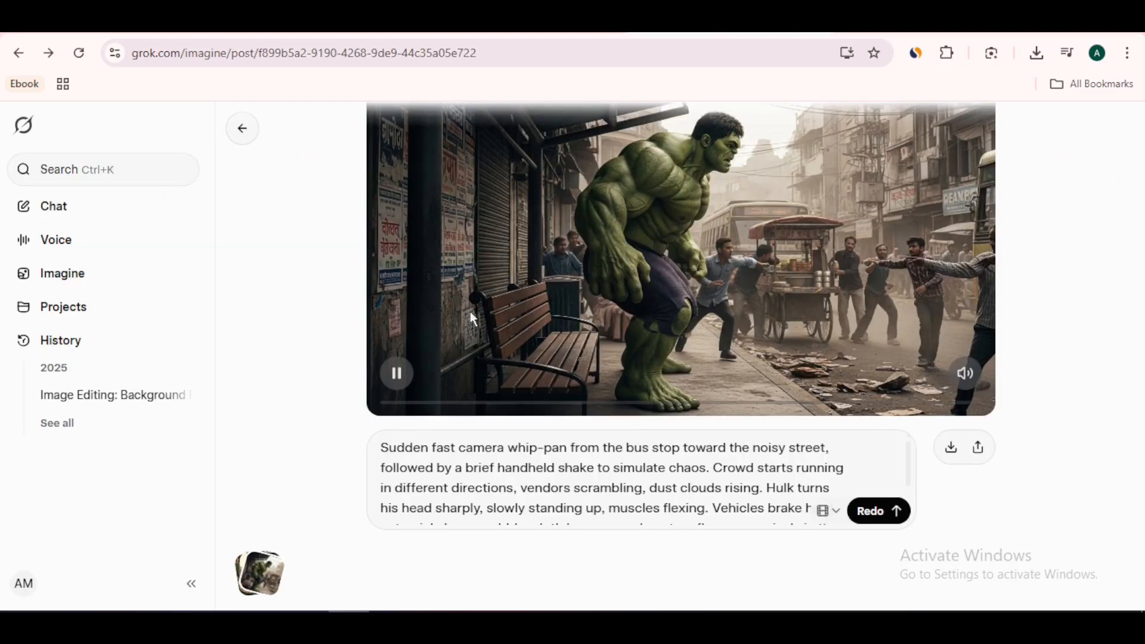
pyautogui.click(398, 374)
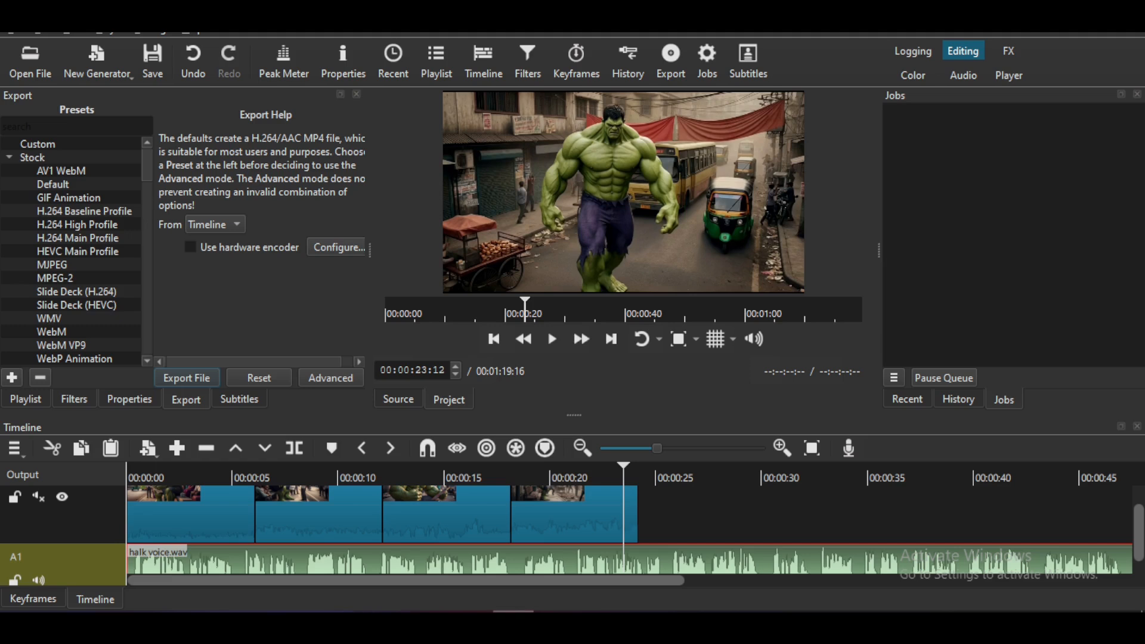
# Step: Return to Shotcut and move the playhead to about 15 seconds, within the third clip
pyautogui.click(451, 475)
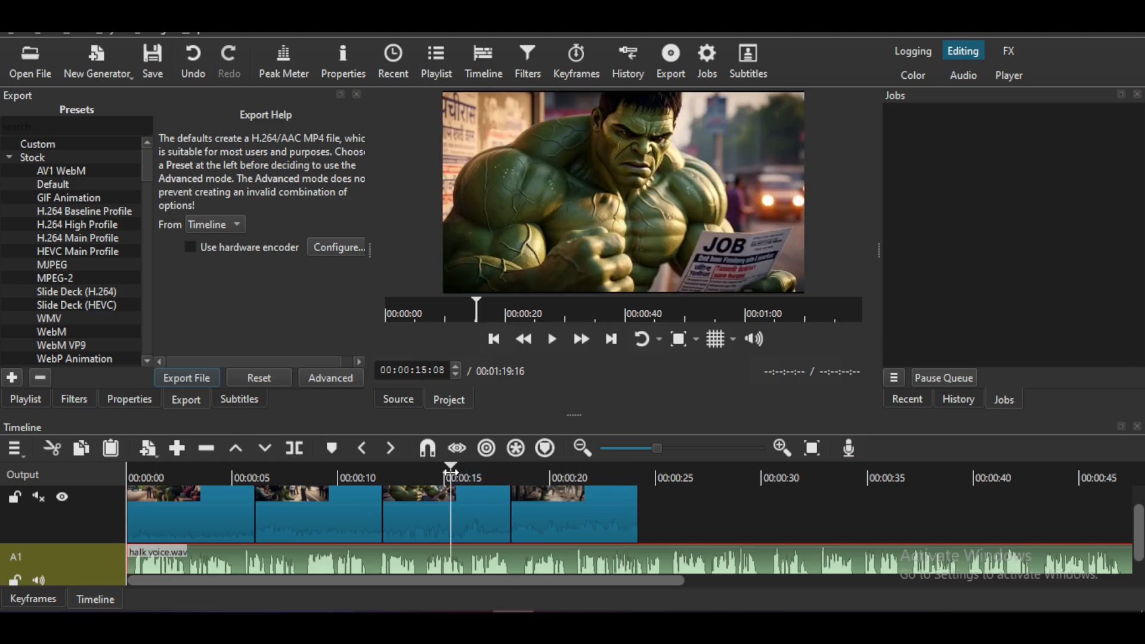